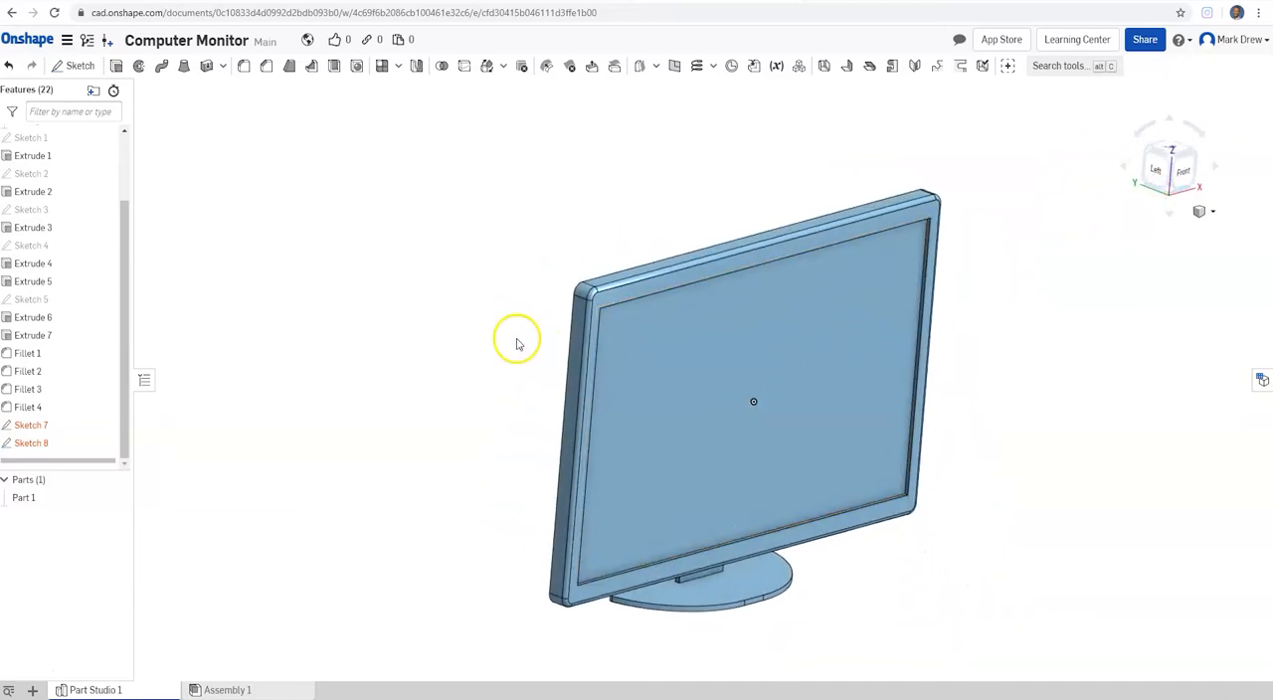
# Step: Review the monitor's feature history by rolling back to Extrude 1, then forward past Sketch 2, Extrude 2 and Sketch 5 to the end
pyautogui.moveTo(1148, 173)
pyautogui.mouseDown()
pyautogui.moveTo(1258, 182)
pyautogui.moveTo(1234, 192)
pyautogui.moveTo(1222, 163)
pyautogui.moveTo(1138, 173)
pyautogui.mouseUp()
pyautogui.moveTo(80, 462); pyautogui.dragTo(69, 237)
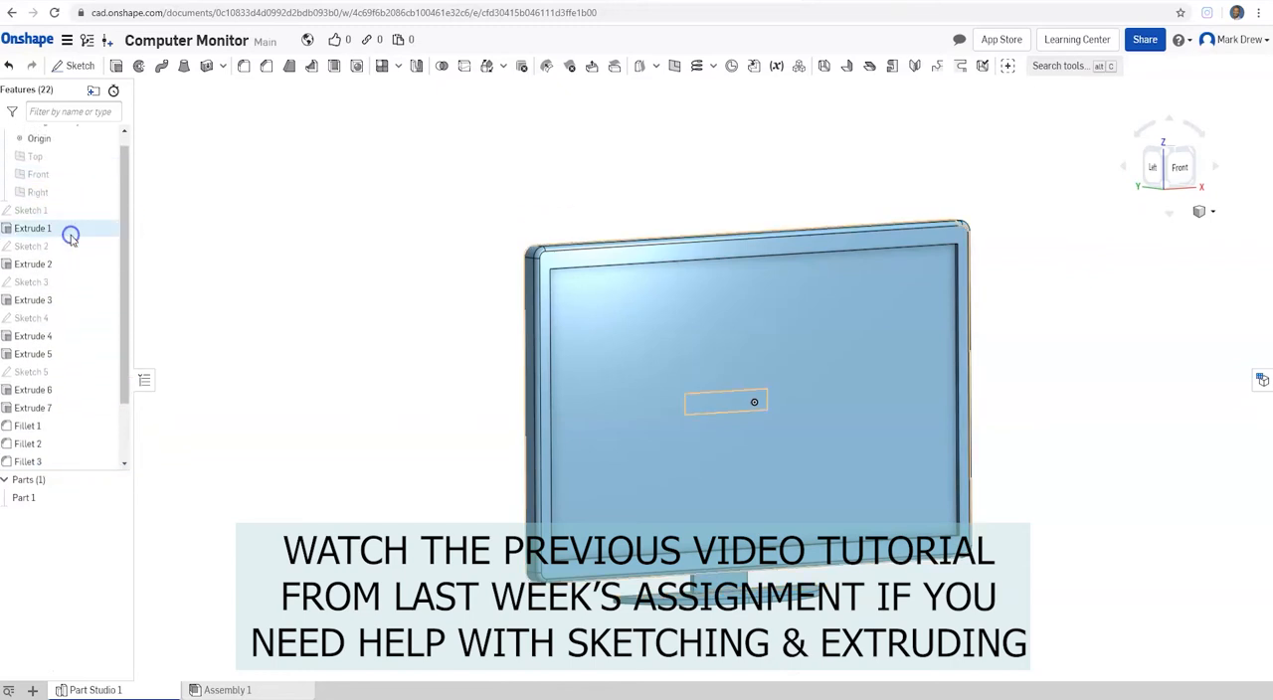
pyautogui.click(1160, 175)
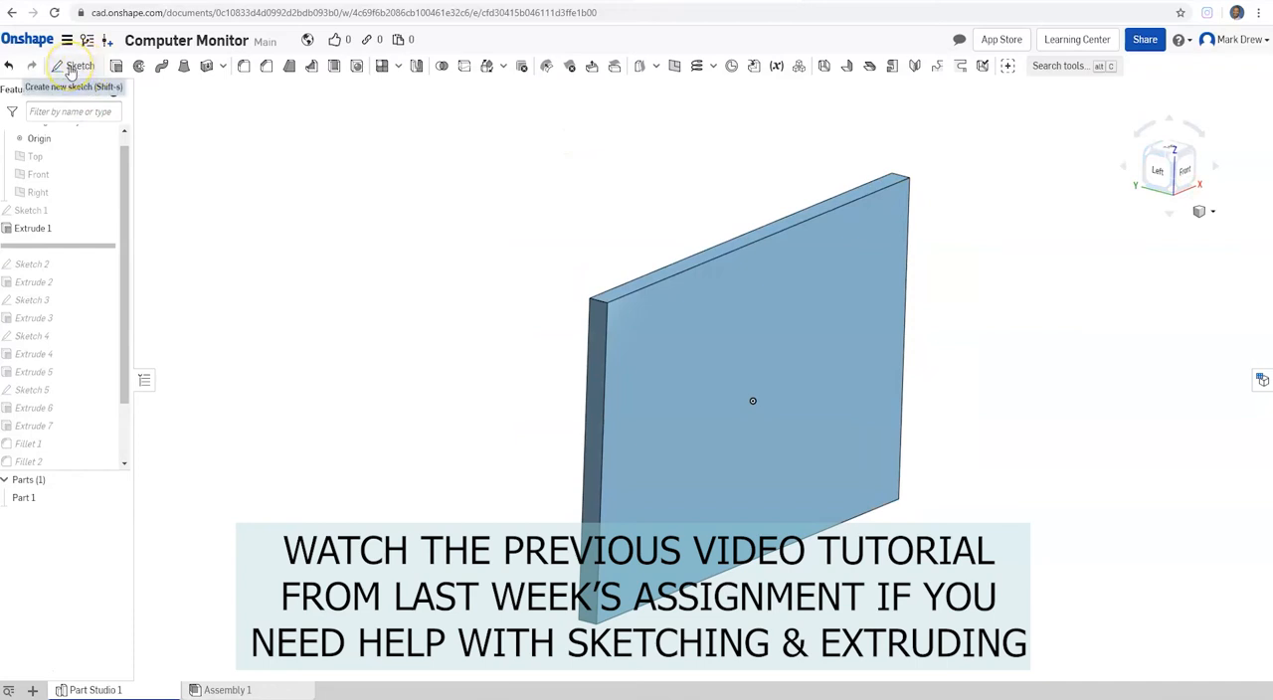
pyautogui.click(117, 67)
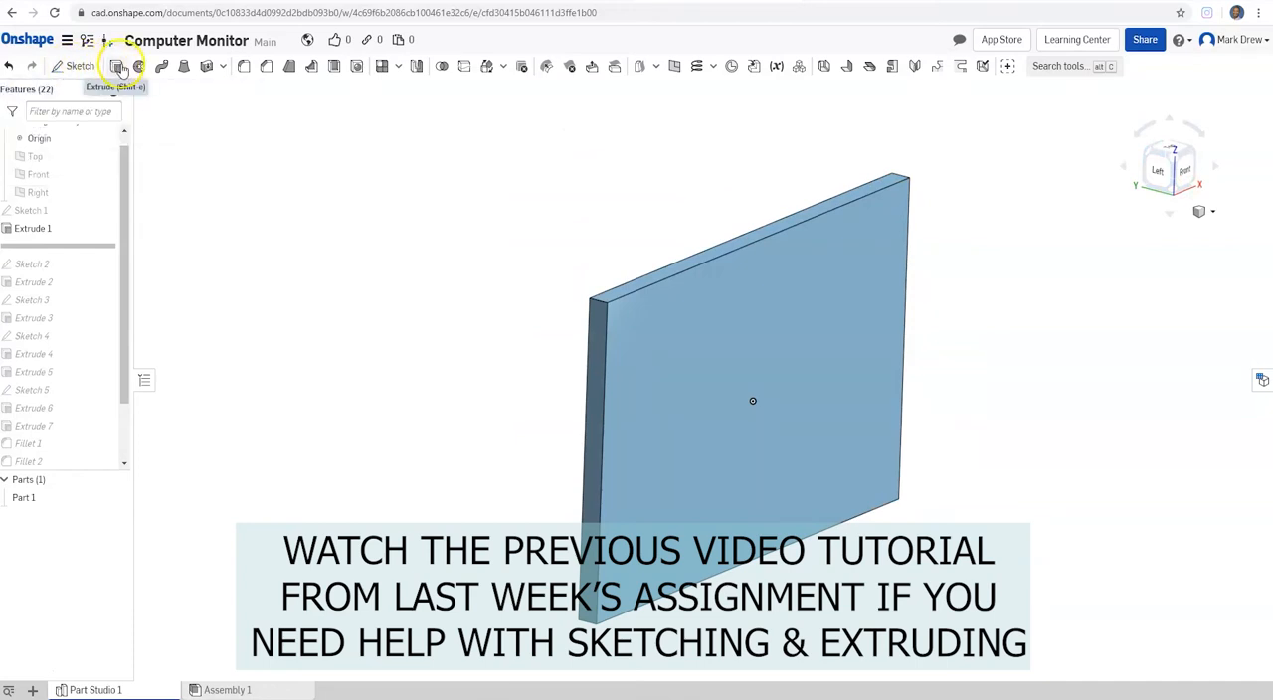
pyautogui.moveTo(87, 247); pyautogui.dragTo(86, 279)
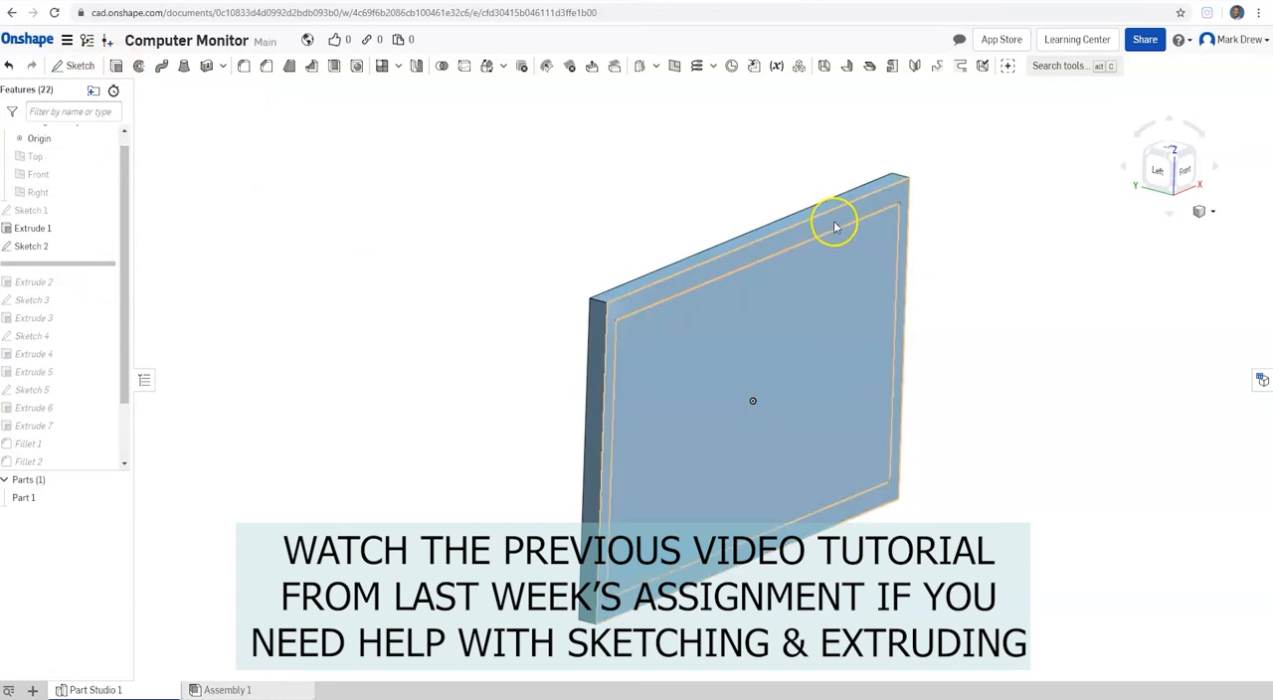
pyautogui.moveTo(73, 263); pyautogui.dragTo(74, 291)
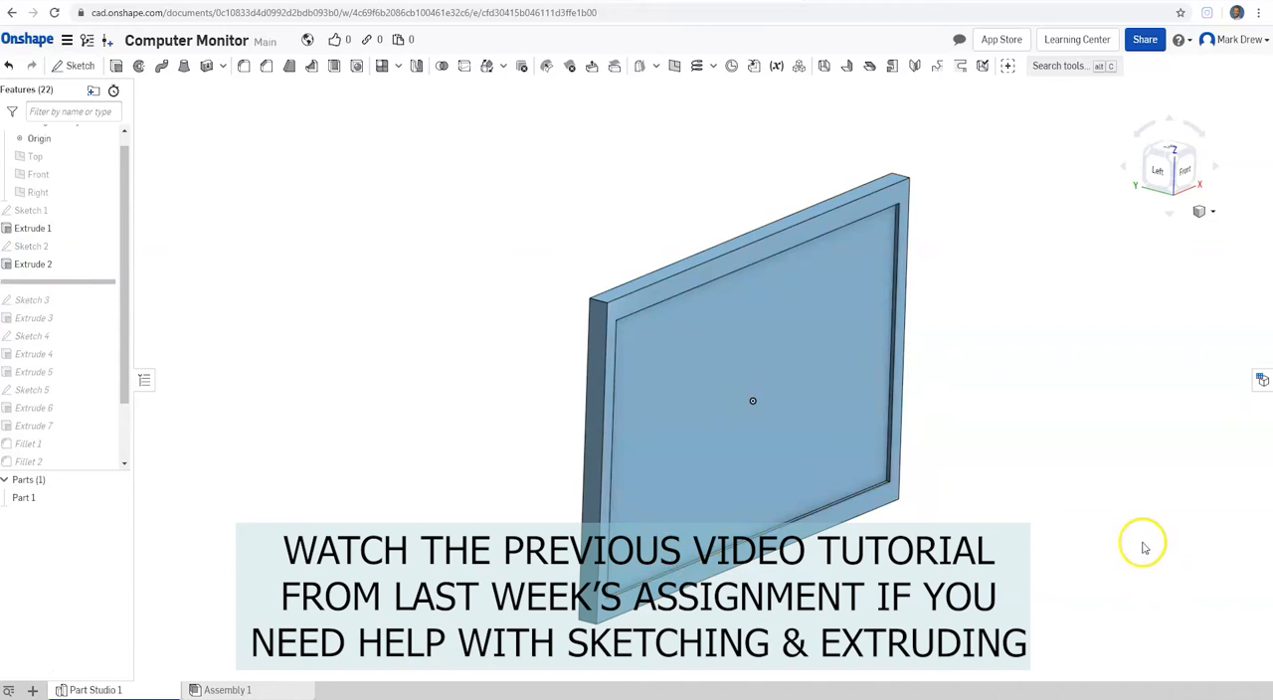
pyautogui.moveTo(79, 281); pyautogui.dragTo(77, 392)
pyautogui.moveTo(624, 397); pyautogui.dragTo(736, 451, button='right')
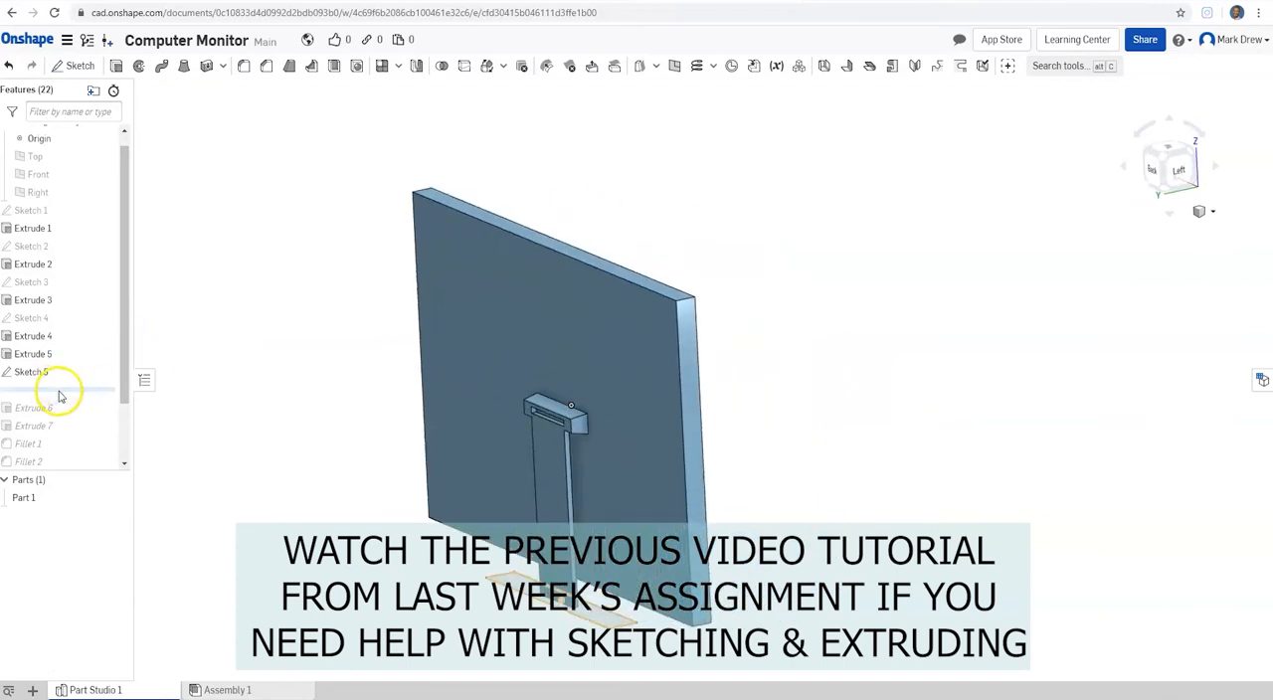
pyautogui.moveTo(90, 388); pyautogui.dragTo(83, 468)
pyautogui.moveTo(1180, 172); pyautogui.dragTo(1094, 199)
pyautogui.scroll(3, 616, 343)
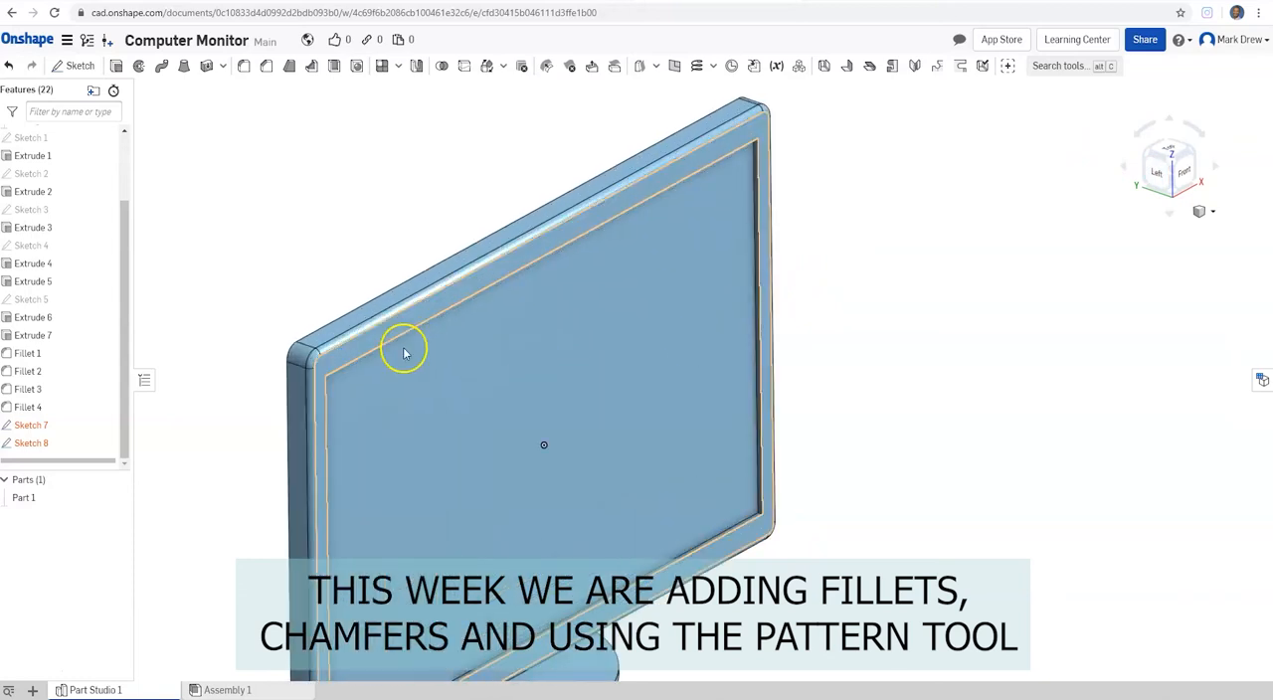
pyautogui.scroll(-2, 328, 378)
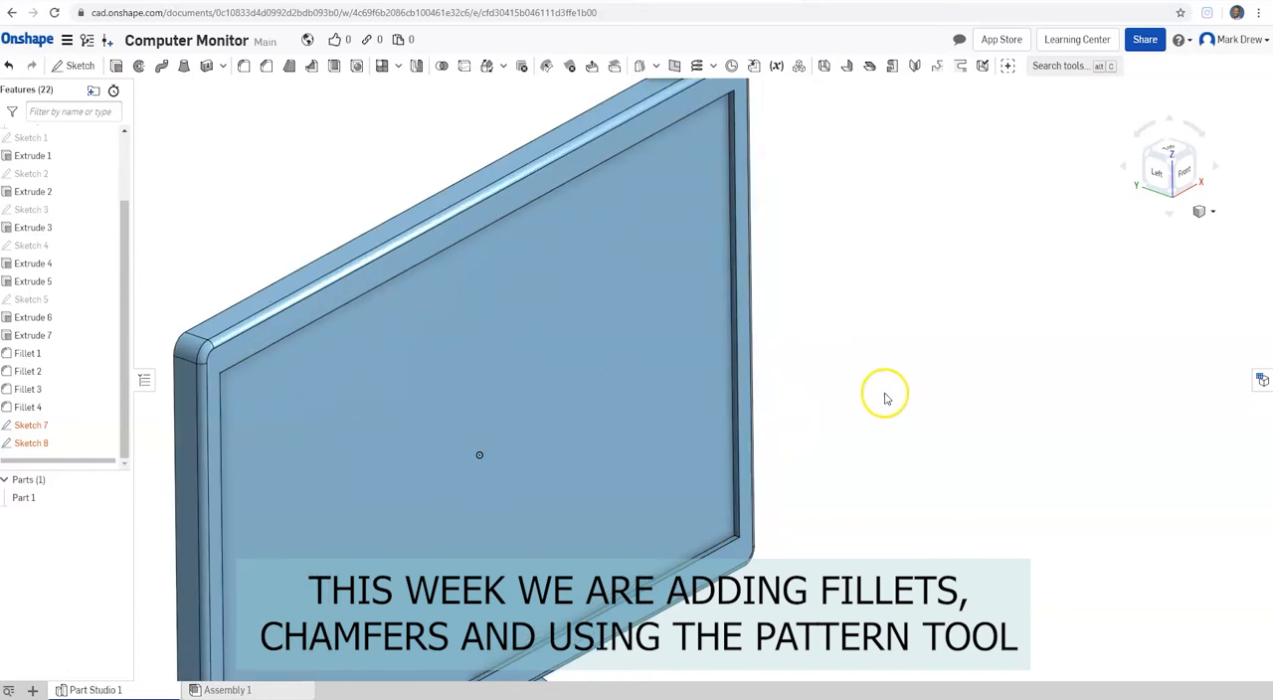
pyautogui.scroll(-3, 332, 260)
pyautogui.scroll(3, 344, 540)
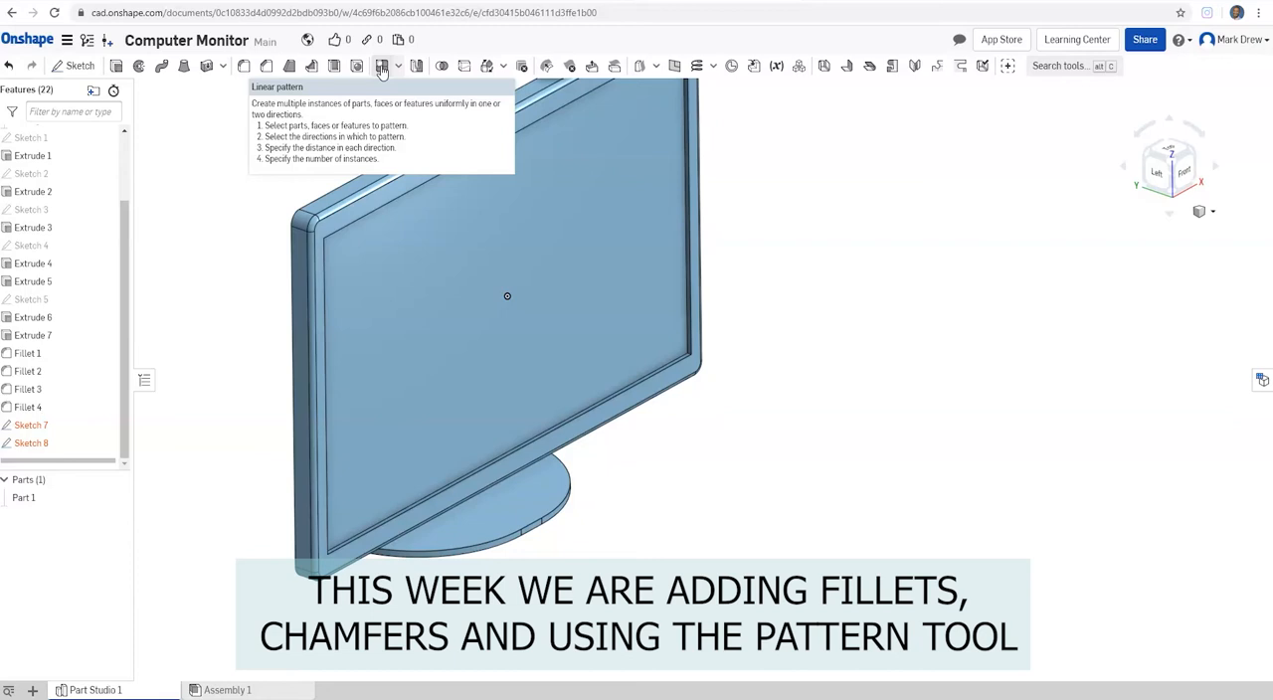
pyautogui.scroll(3, 383, 103)
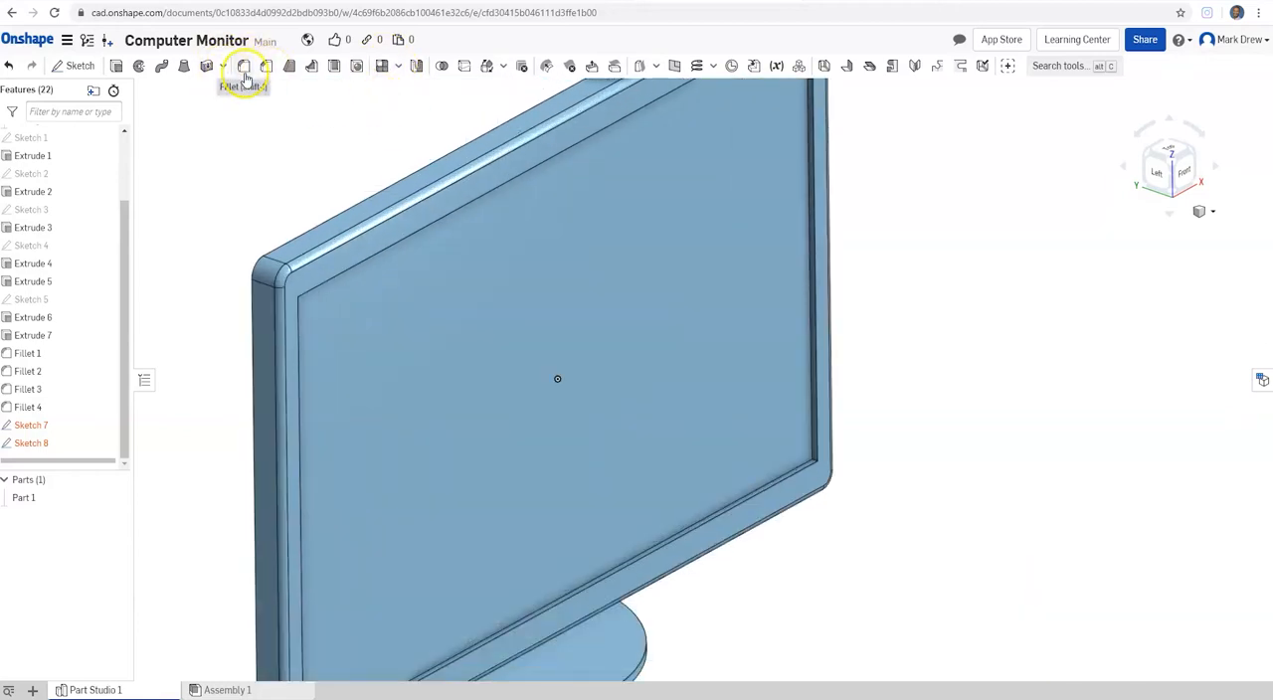
# Step: Start an equal-distance chamfer on the upper and right inner edges of the monitor's screen bezel
pyautogui.click(266, 67)
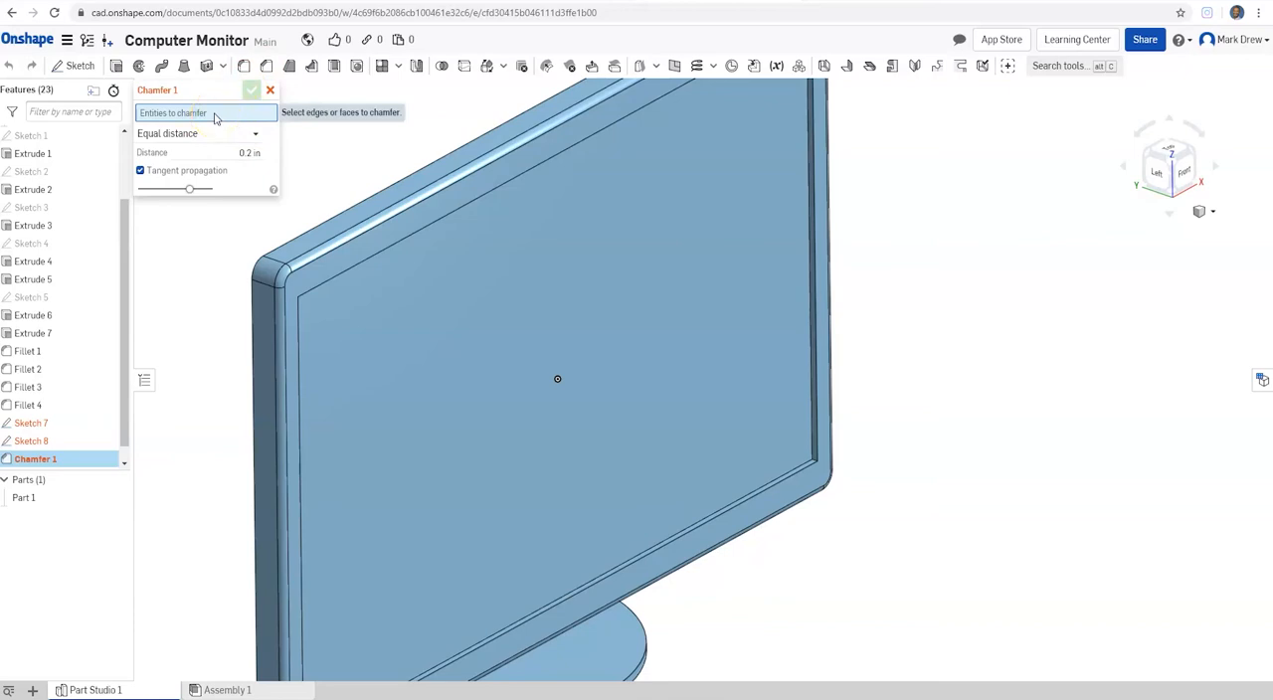
pyautogui.click(442, 227)
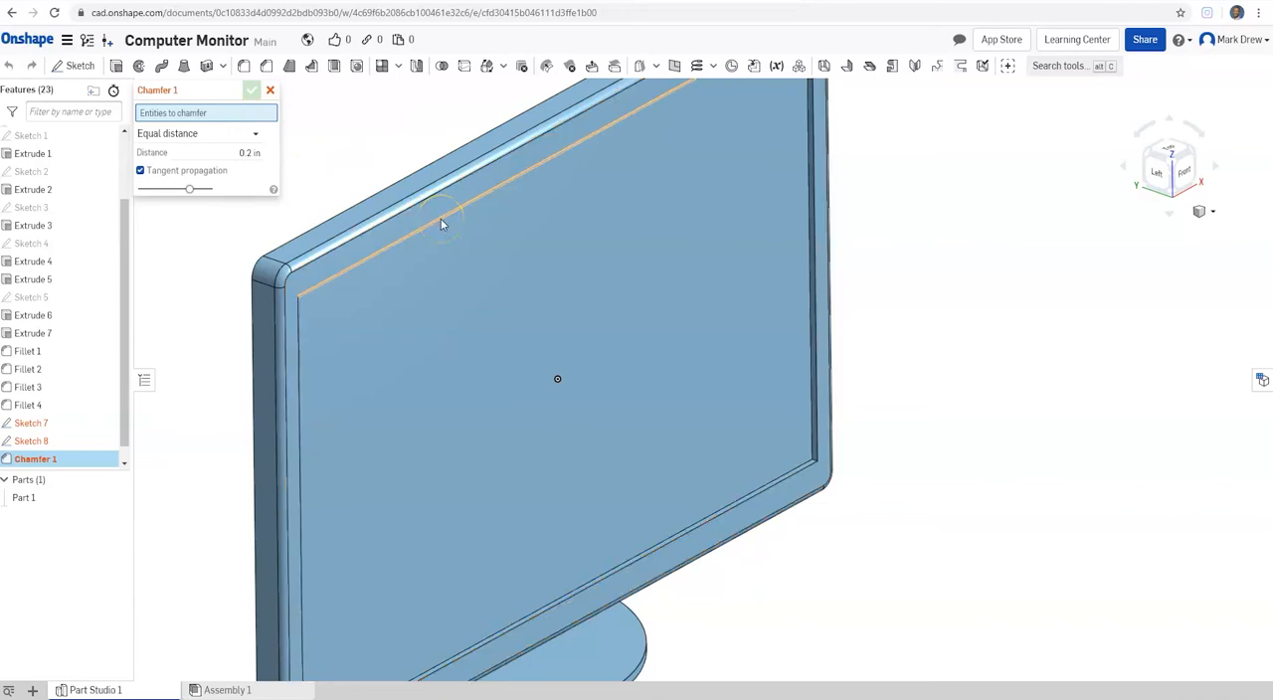
pyautogui.click(441, 220)
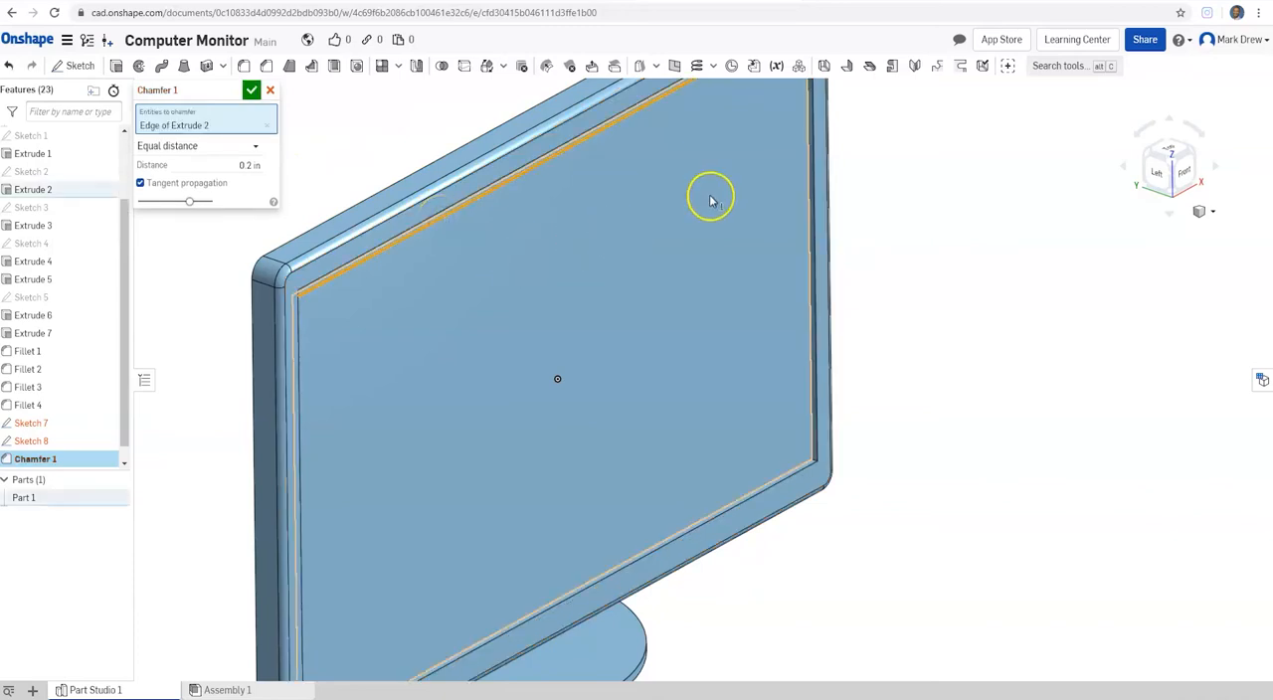
pyautogui.scroll(-5, 724, 120)
pyautogui.scroll(8, 701, 126)
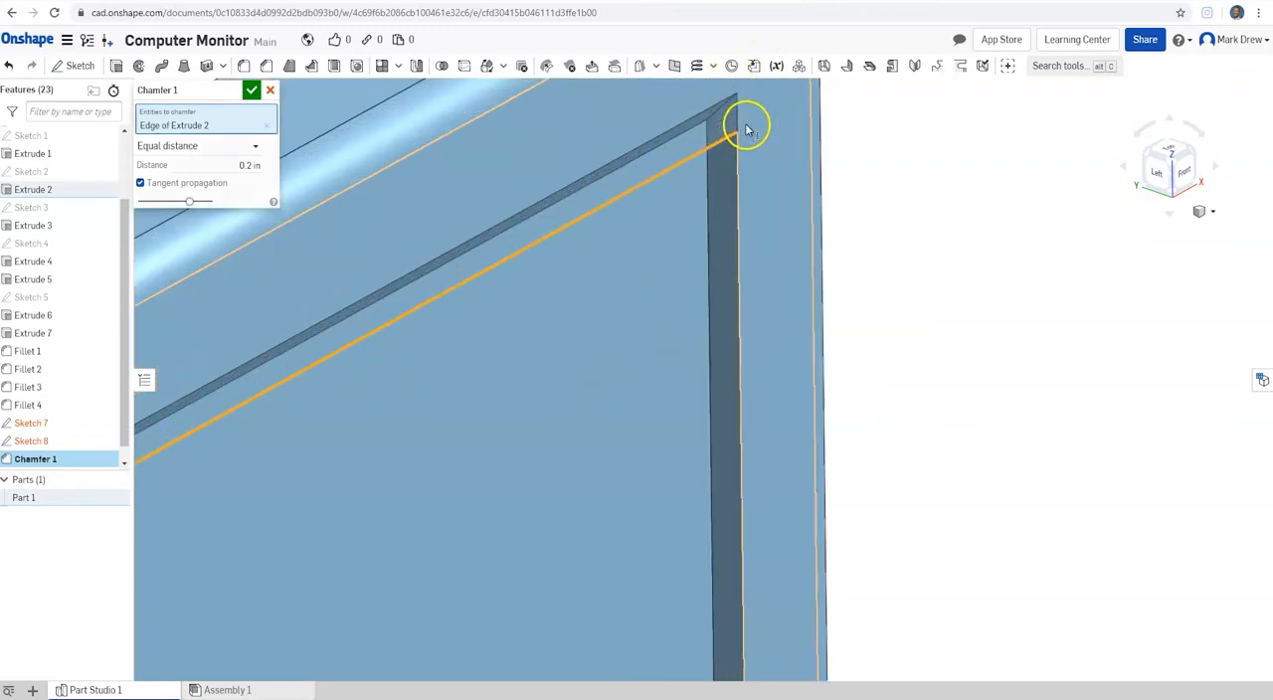
pyautogui.scroll(2, 746, 130)
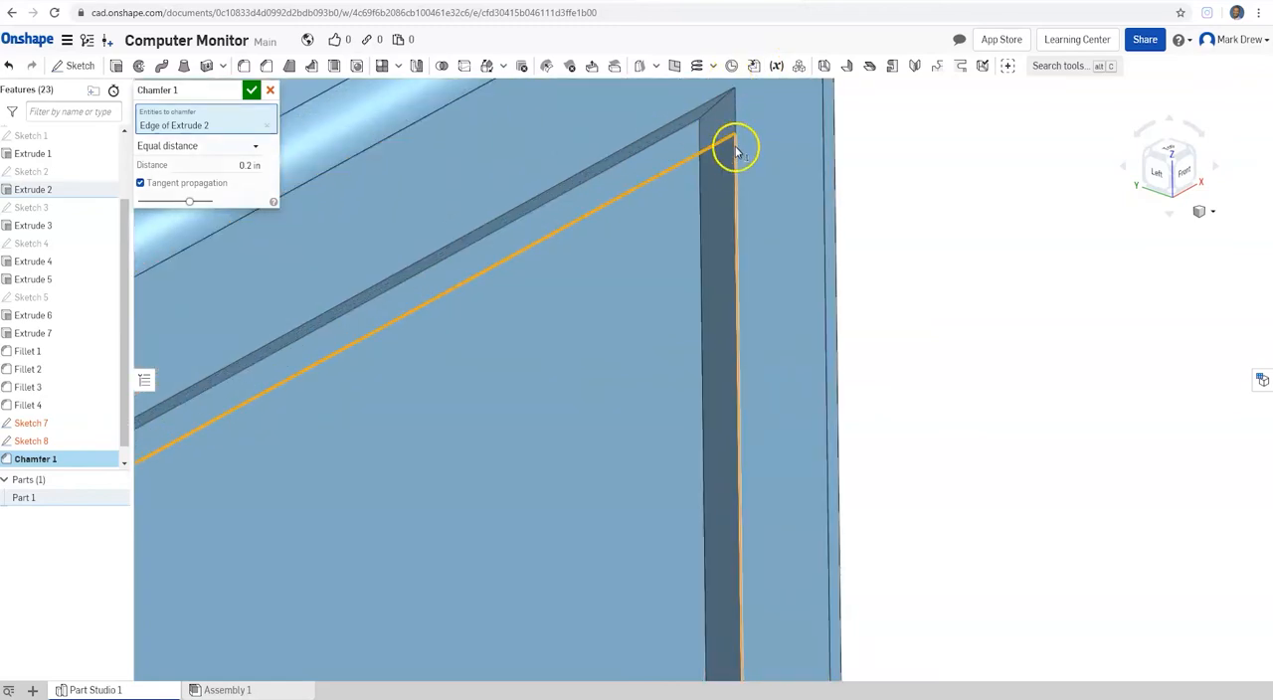
pyautogui.click(735, 161)
pyautogui.click(786, 150)
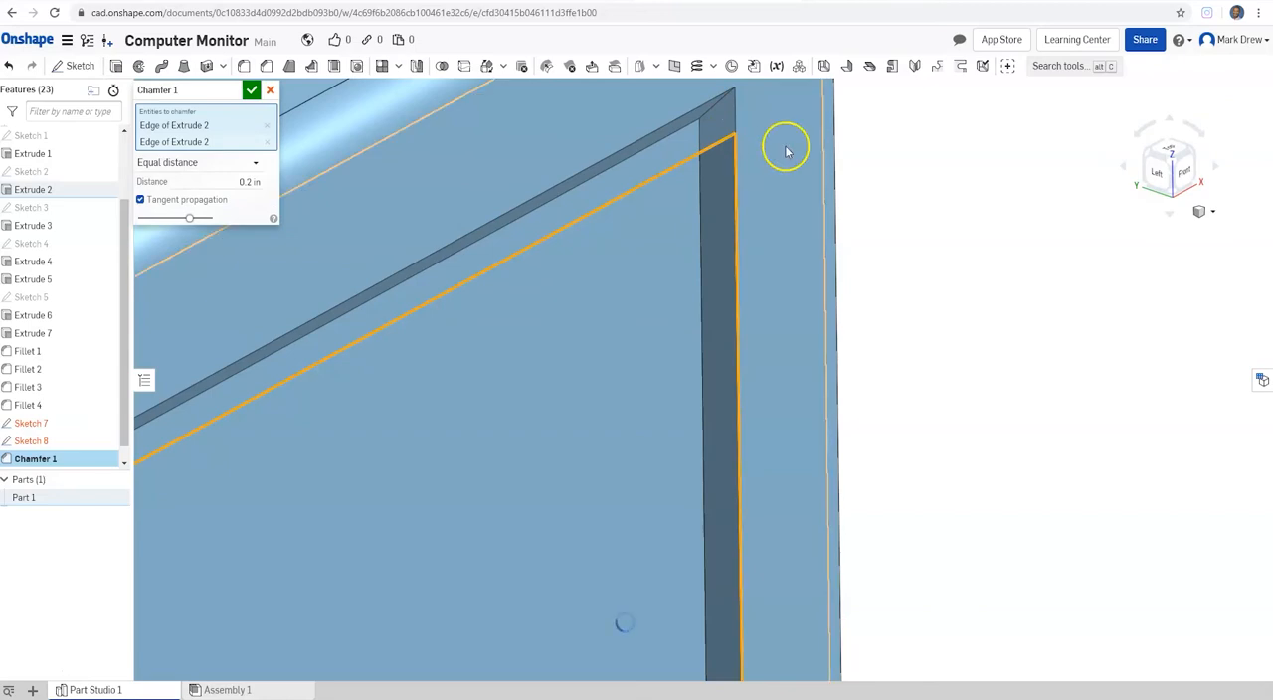
# Step: Add the left and lower inner edges of the screen bezel to the chamfer selection, replacing the wrongly picked left edge
pyautogui.moveTo(1165, 162); pyautogui.dragTo(1114, 143)
pyautogui.scroll(3, 742, 167)
pyautogui.scroll(-12, 762, 170)
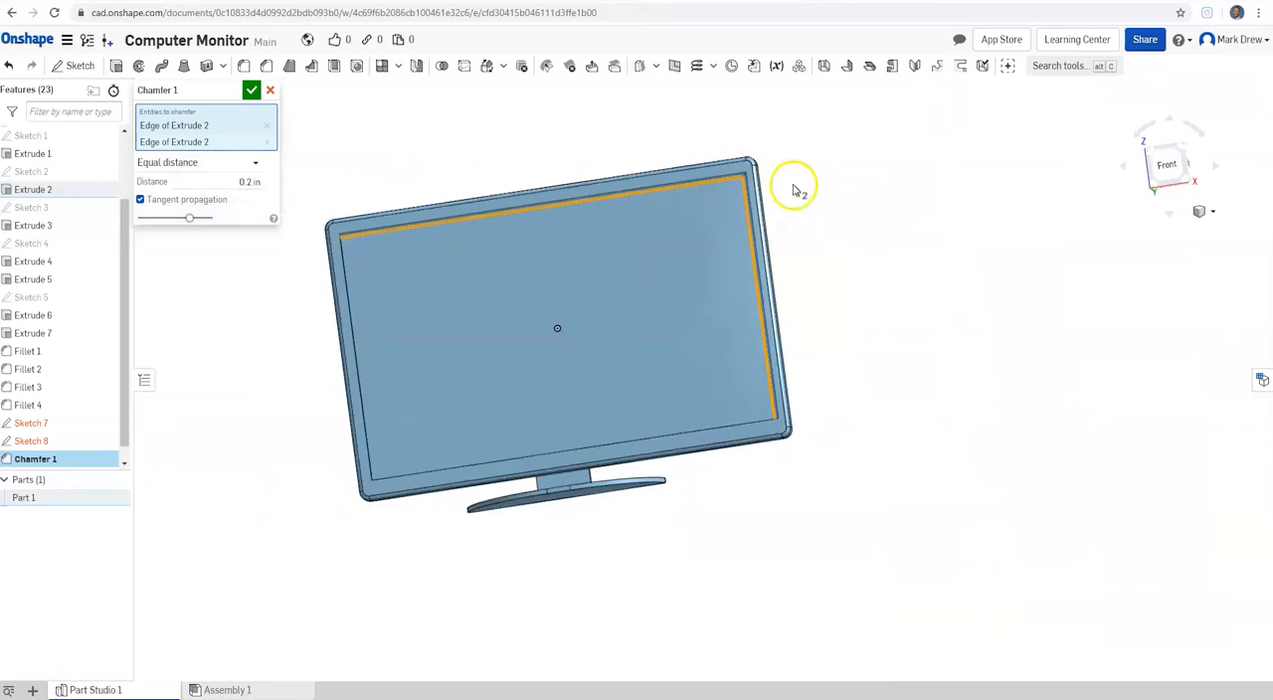
pyautogui.scroll(10, 295, 296)
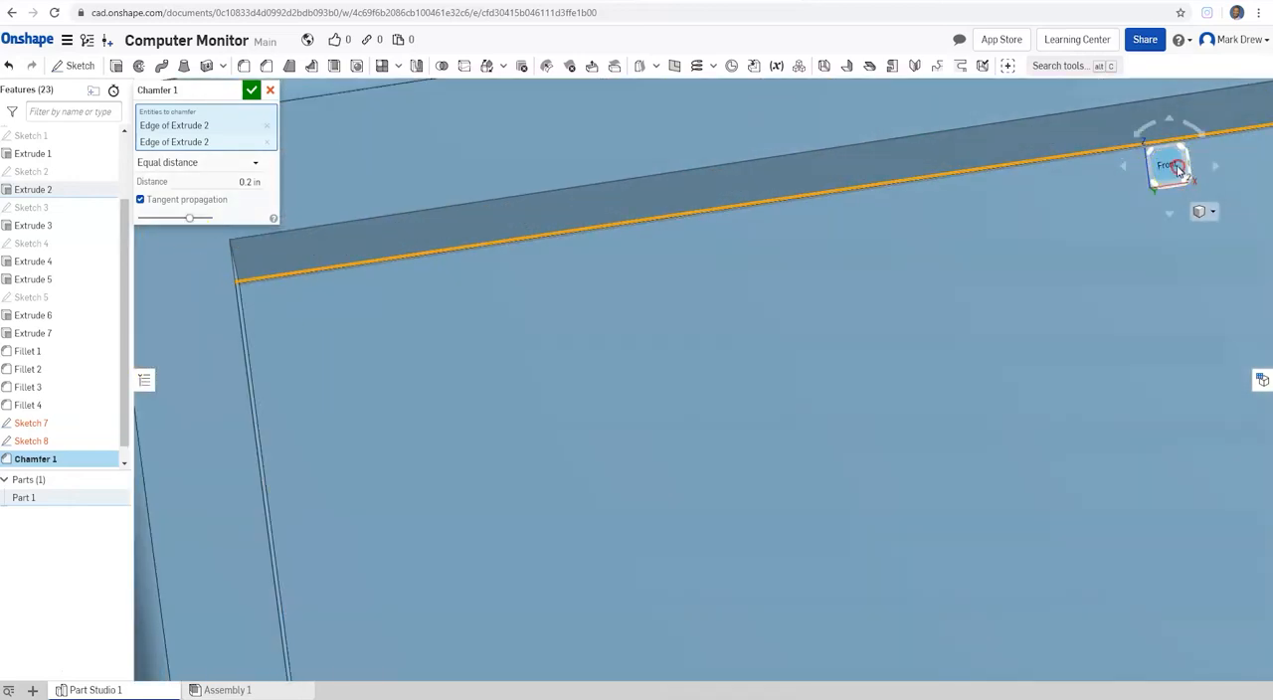
pyautogui.click(1178, 170)
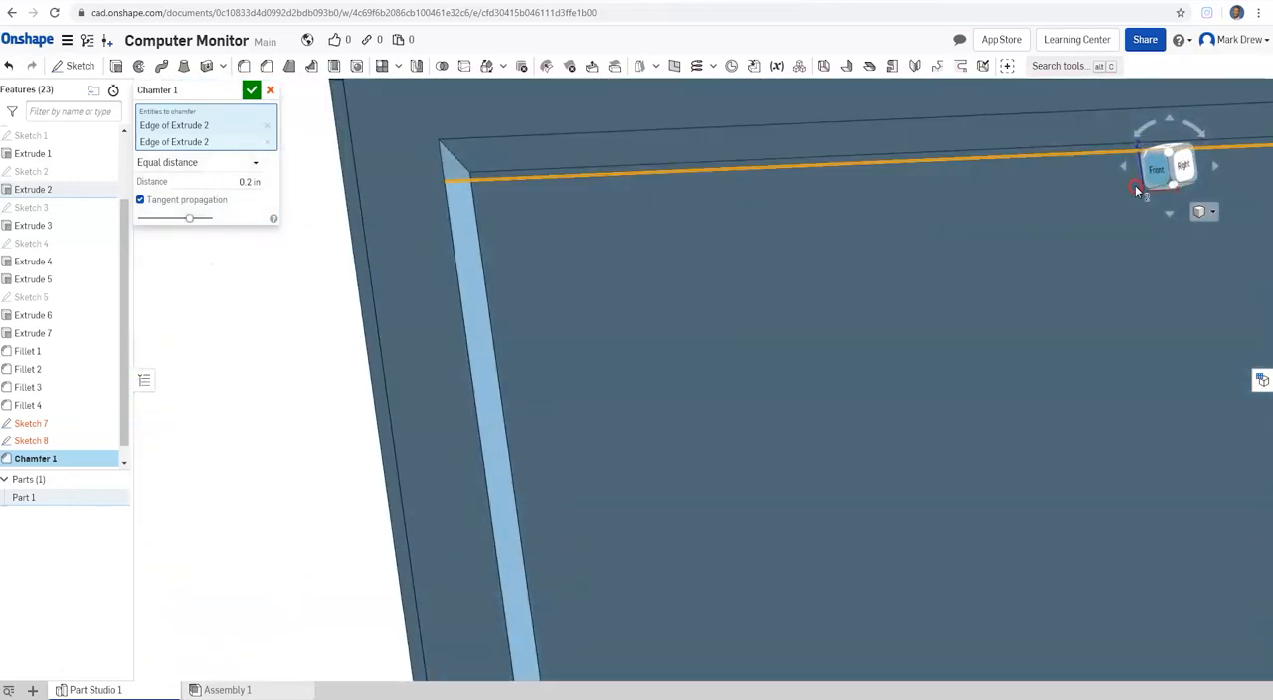
pyautogui.click(486, 248)
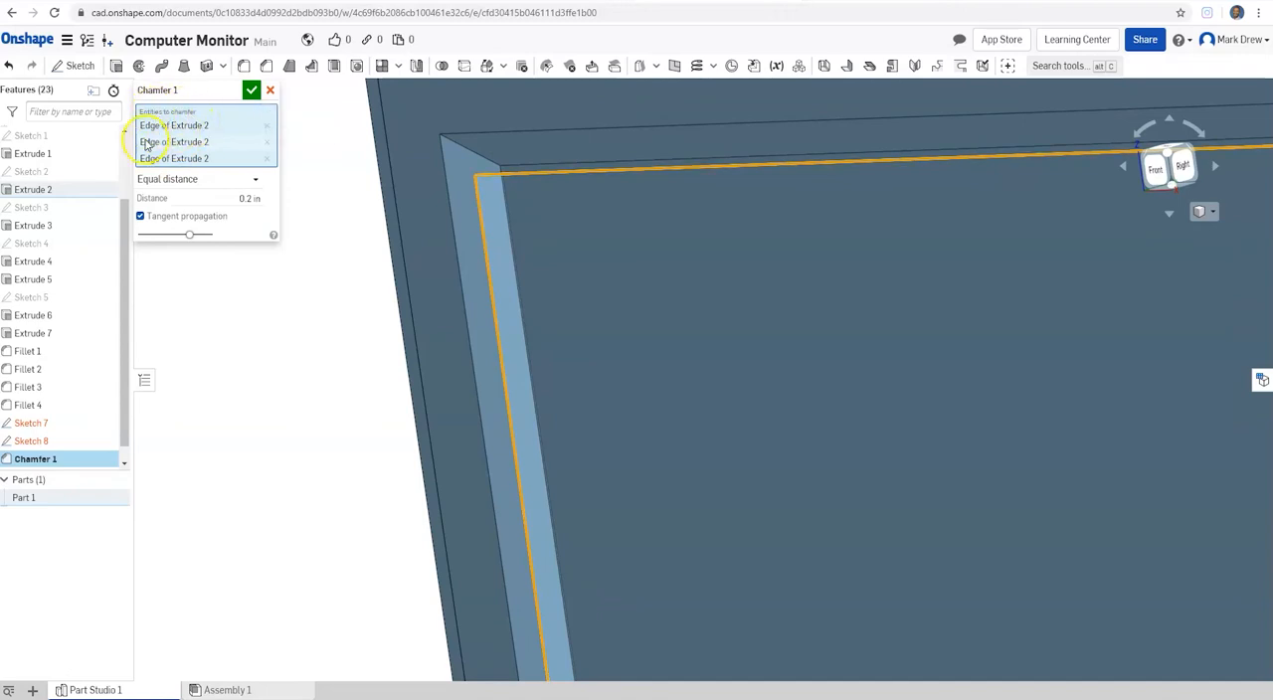
pyautogui.scroll(2, 716, 176)
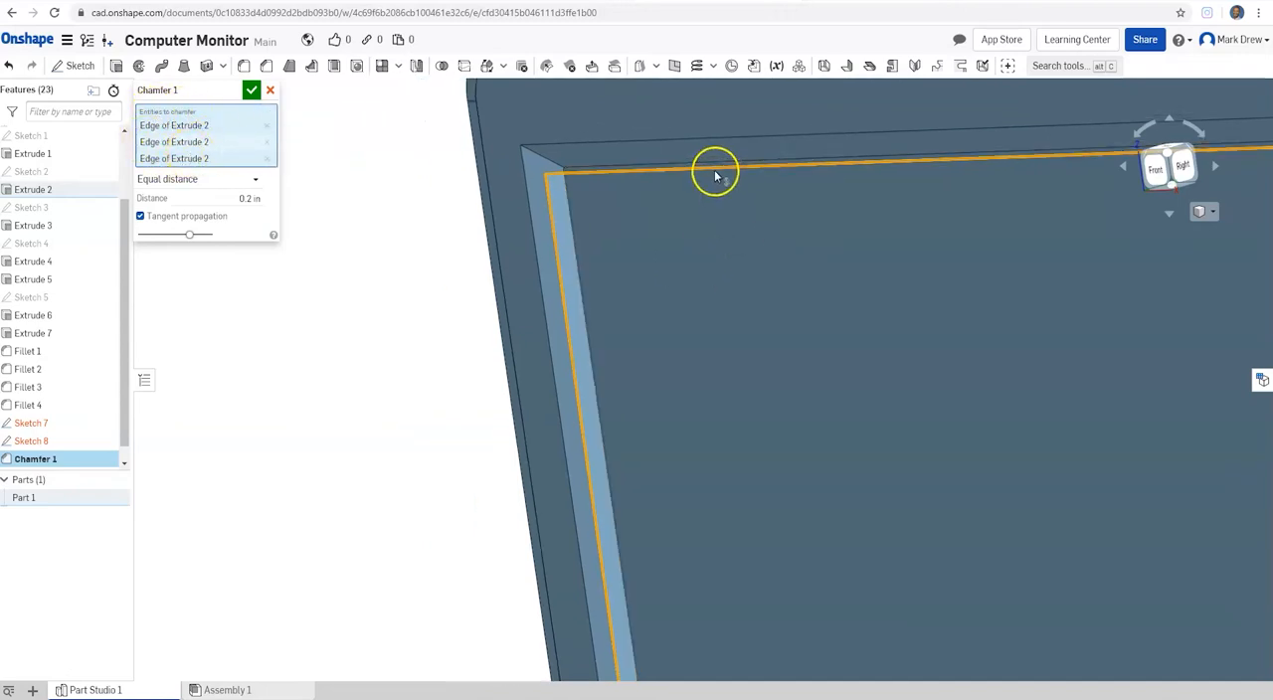
pyautogui.click(267, 159)
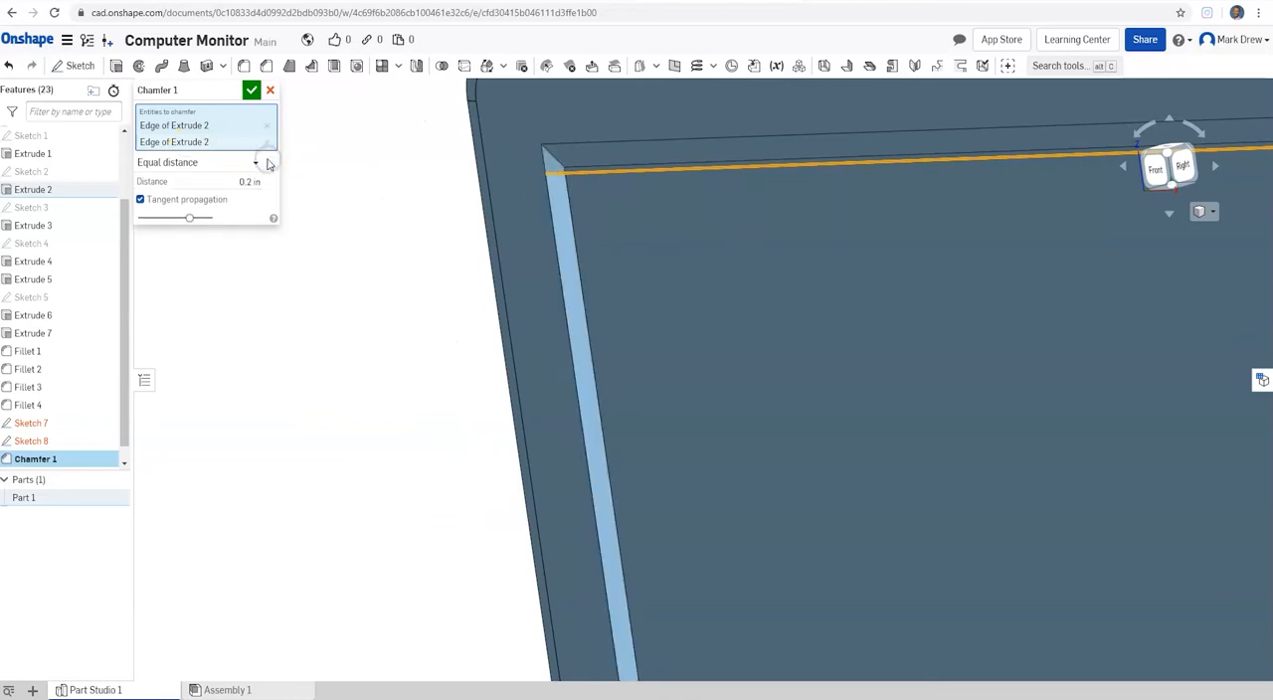
pyautogui.click(554, 228)
pyautogui.scroll(-1, 616, 171)
pyautogui.scroll(5, 616, 171)
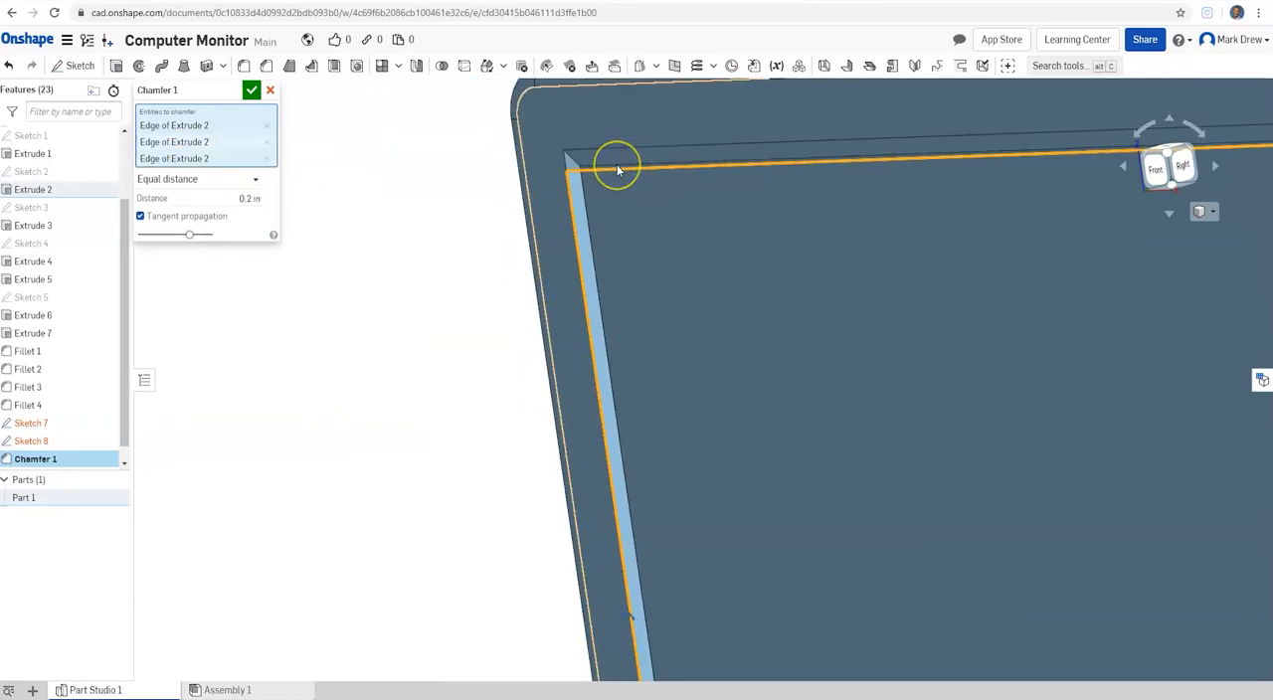
pyautogui.scroll(-5, 731, 356)
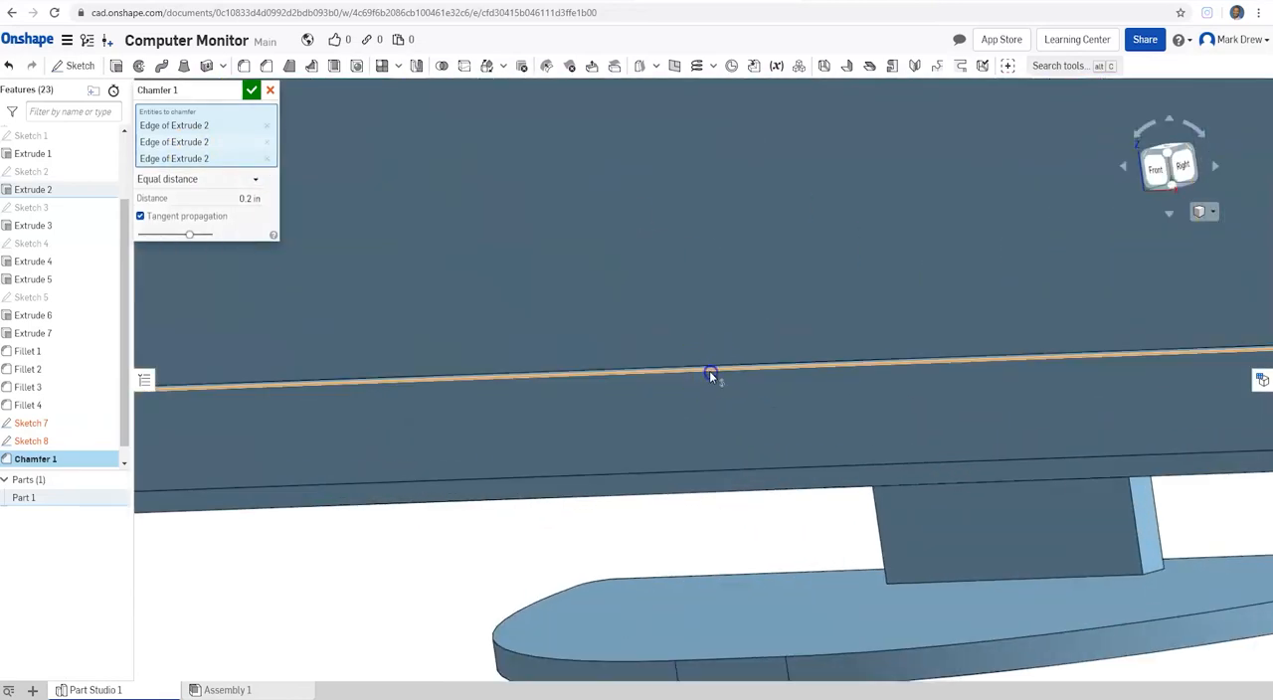
pyautogui.click(708, 371)
# Step: Try a chamfer distance of 5 in on the four inner bezel edges
pyautogui.click(1139, 172)
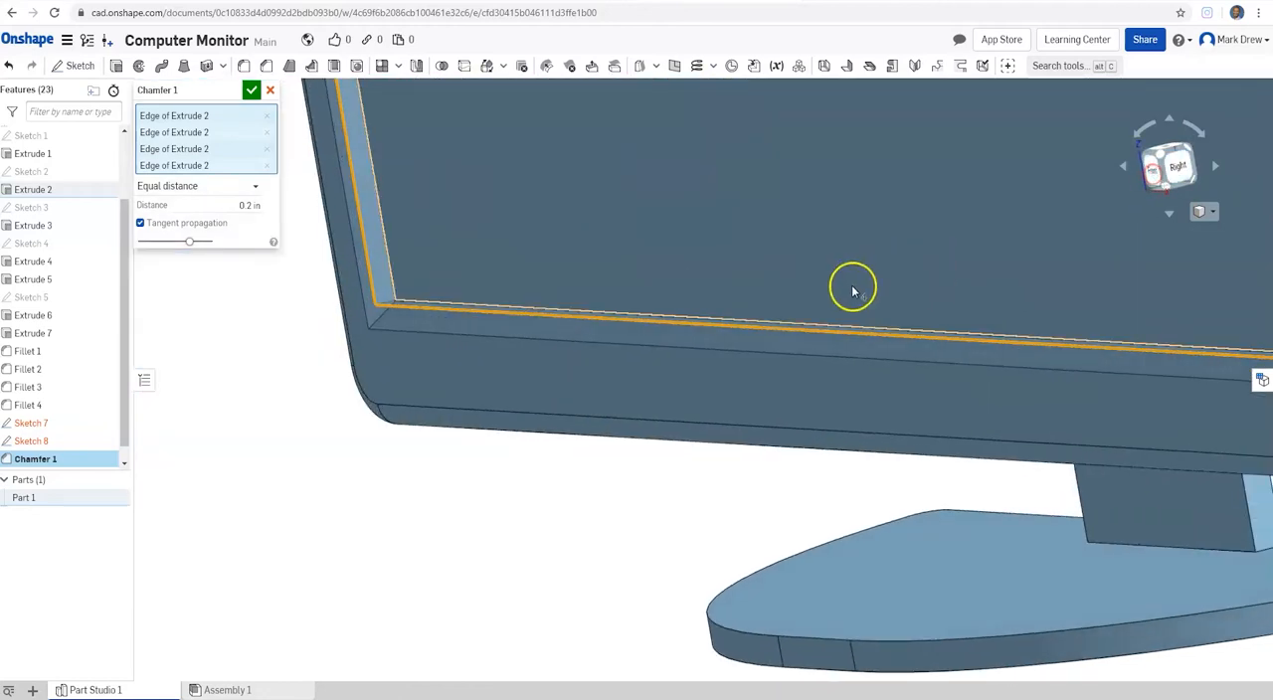
pyautogui.scroll(6, 852, 285)
pyautogui.scroll(-8, 726, 213)
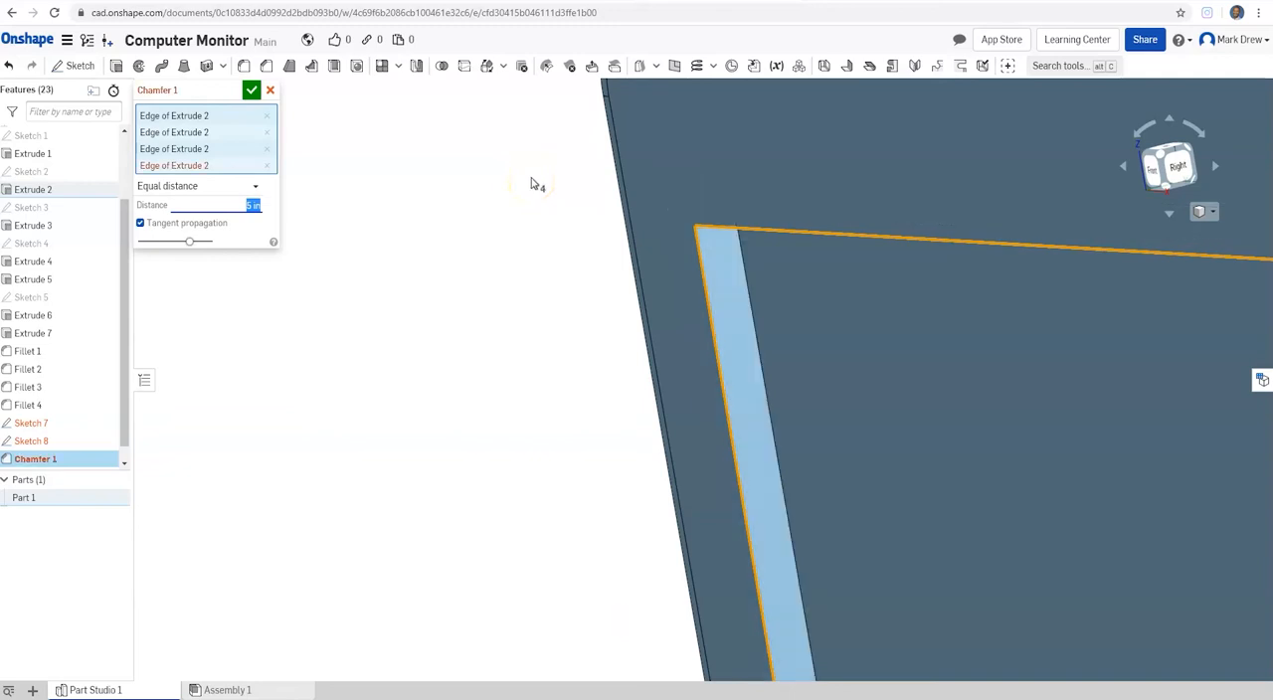
pyautogui.moveTo(747, 233); pyautogui.dragTo(838, 262, button='right')
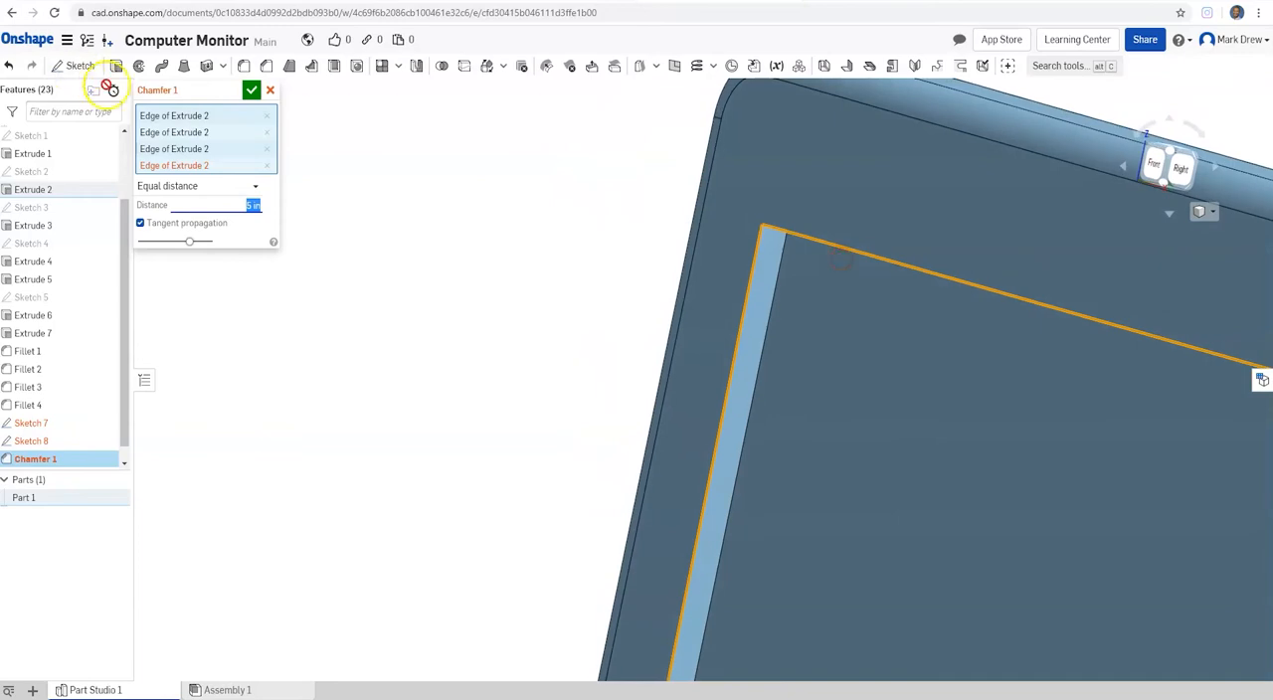
# Step: Set the distance of the bezel chamfer to 0.125 in and accept the feature
pyautogui.moveTo(165, 90)
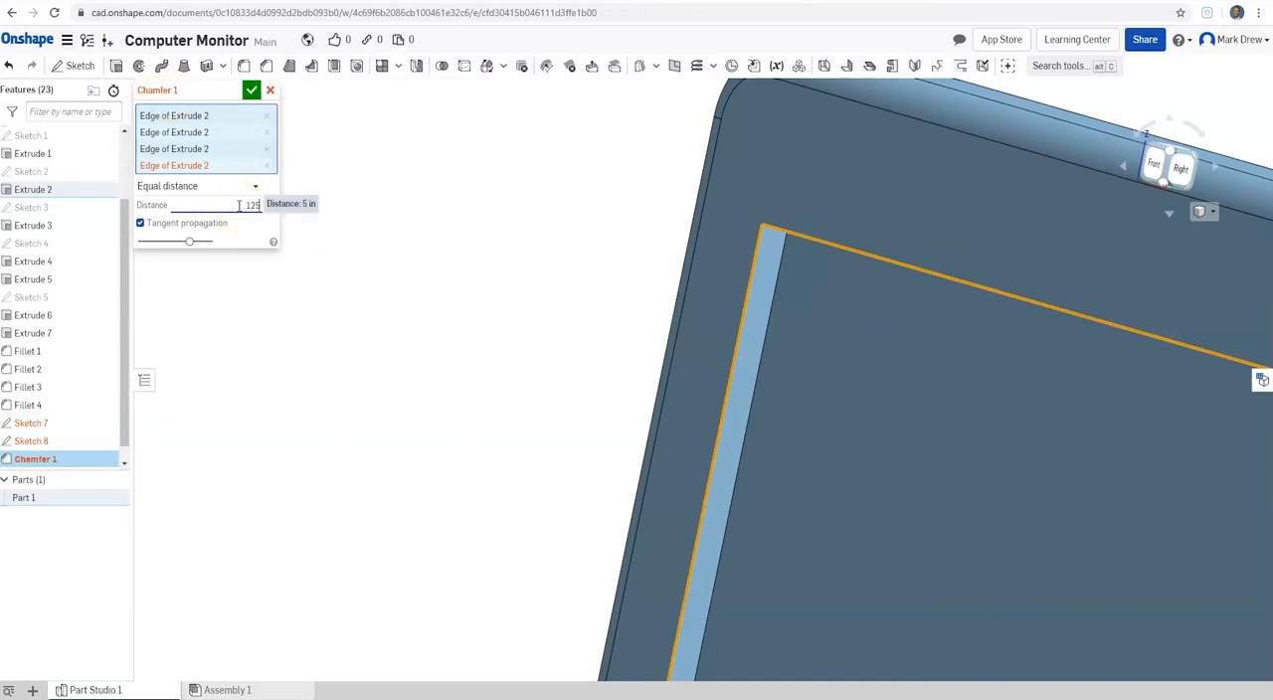
pyautogui.click(261, 228)
pyautogui.moveTo(787, 274); pyautogui.dragTo(820, 254, button='right')
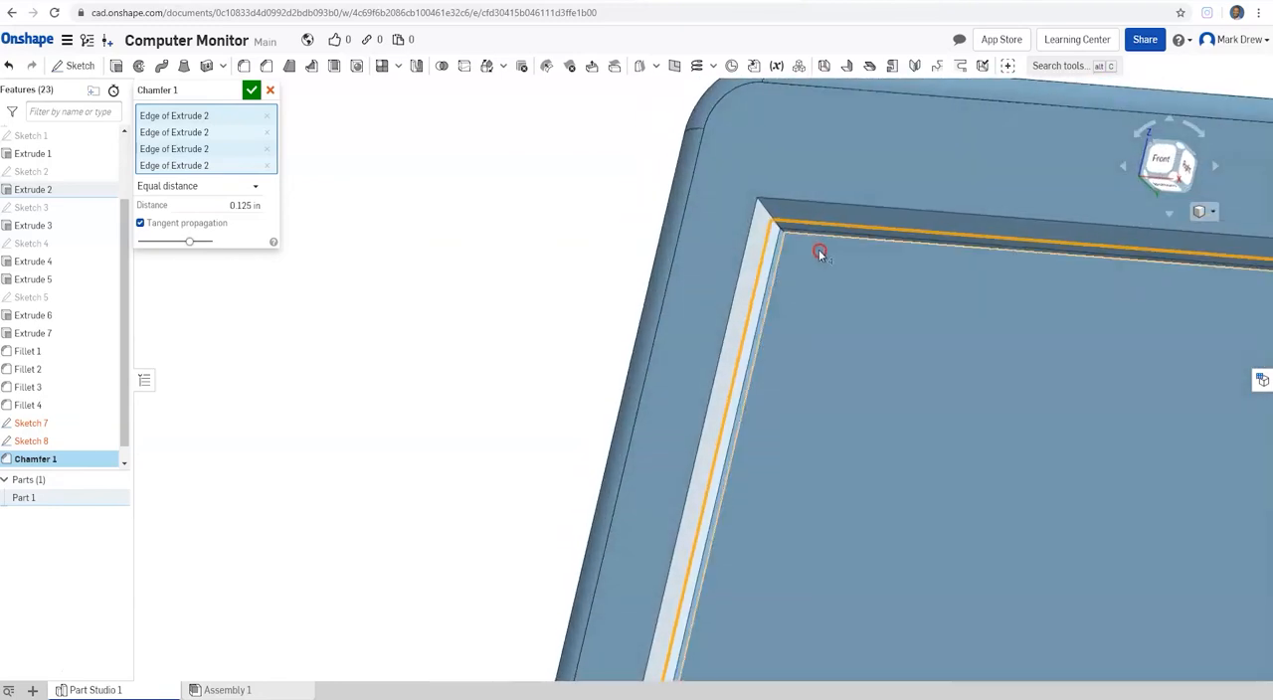
pyautogui.click(253, 91)
# Step: Start a circular fillet with tangent propagation on the upper face of the monitor's stand base
pyautogui.moveTo(881, 299); pyautogui.dragTo(936, 301, button='right')
pyautogui.scroll(2, 934, 301)
pyautogui.scroll(-5, 935, 301)
pyautogui.moveTo(931, 306); pyautogui.dragTo(491, 213, button='middle')
pyautogui.scroll(-4, 491, 213)
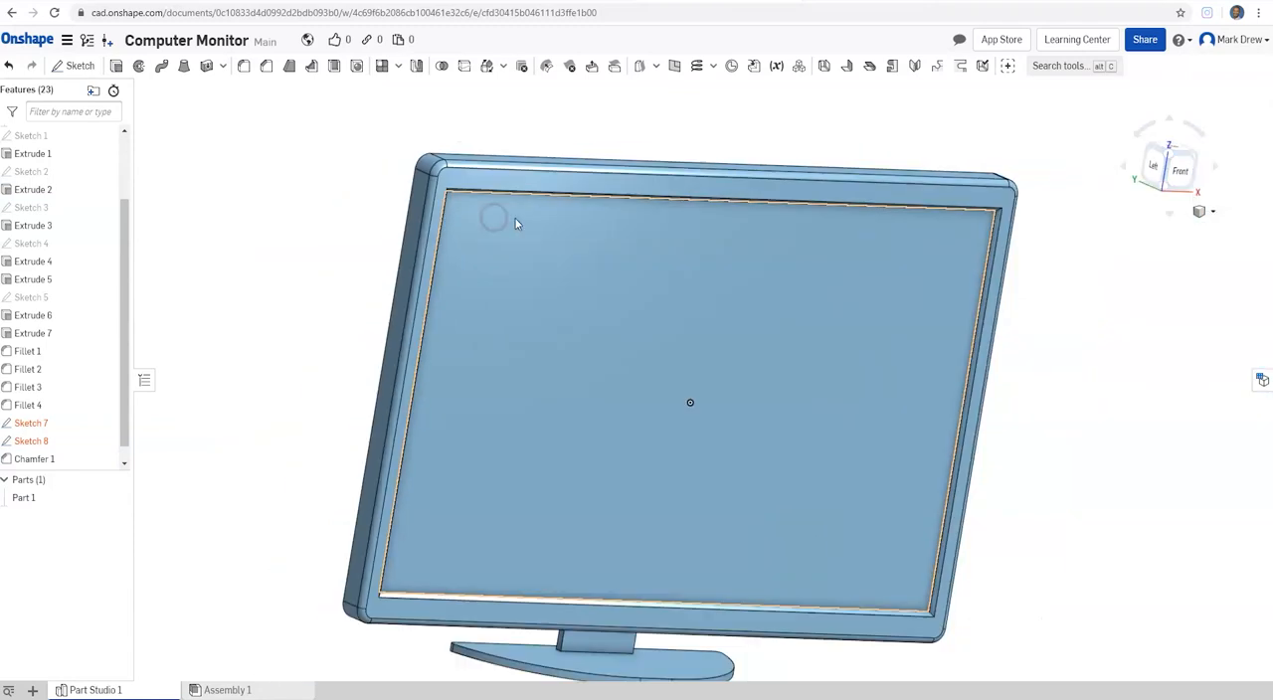
pyautogui.scroll(1, 682, 450)
pyautogui.moveTo(641, 534); pyautogui.dragTo(631, 559, button='middle')
pyautogui.moveTo(631, 559); pyautogui.dragTo(648, 501, button='right')
pyautogui.moveTo(648, 501); pyautogui.dragTo(637, 386, button='middle')
pyautogui.scroll(5, 637, 580)
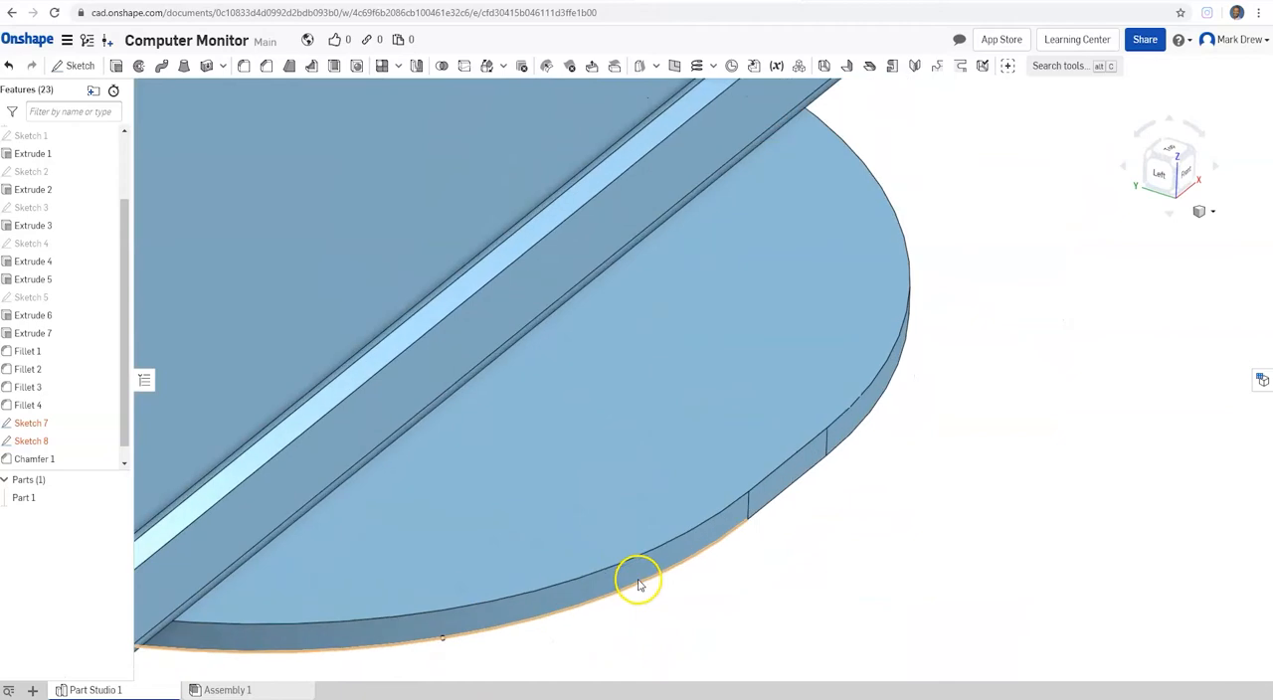
pyautogui.click(243, 68)
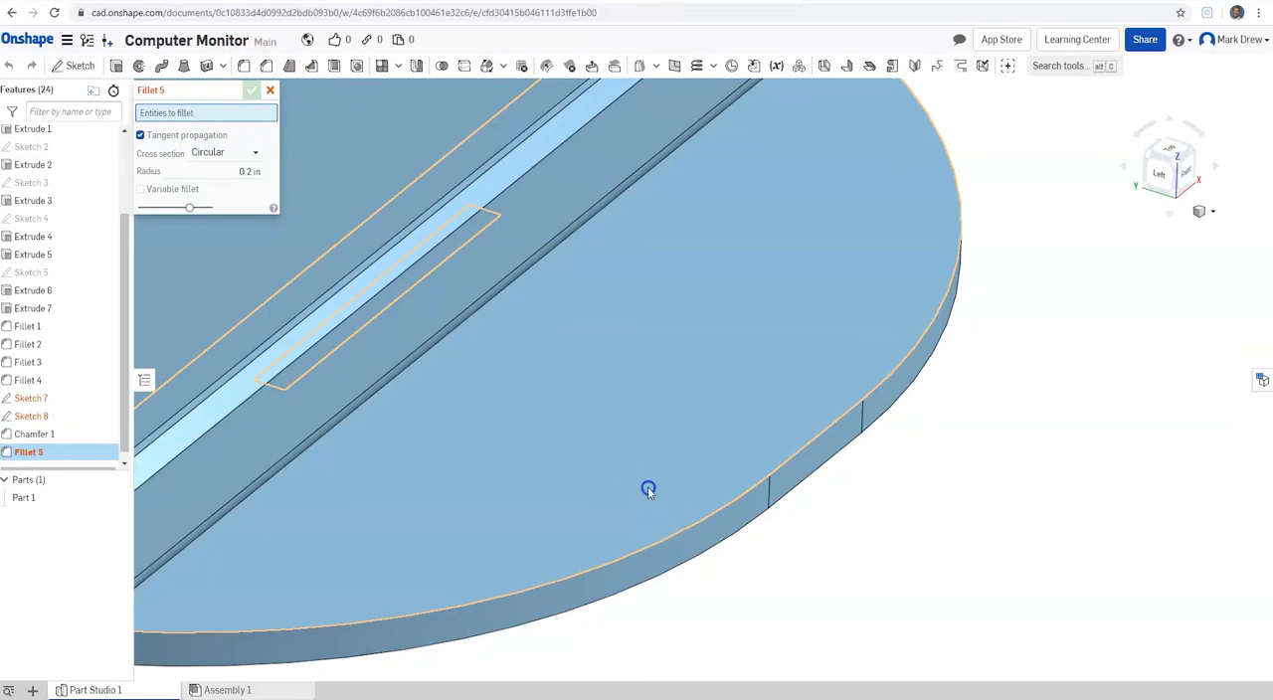
pyautogui.click(676, 474)
pyautogui.moveTo(753, 395); pyautogui.dragTo(824, 336, button='right')
# Step: Try a radius of 5 in for the fillet on the stand base's upper face
pyautogui.click(244, 183)
pyautogui.press('Return')
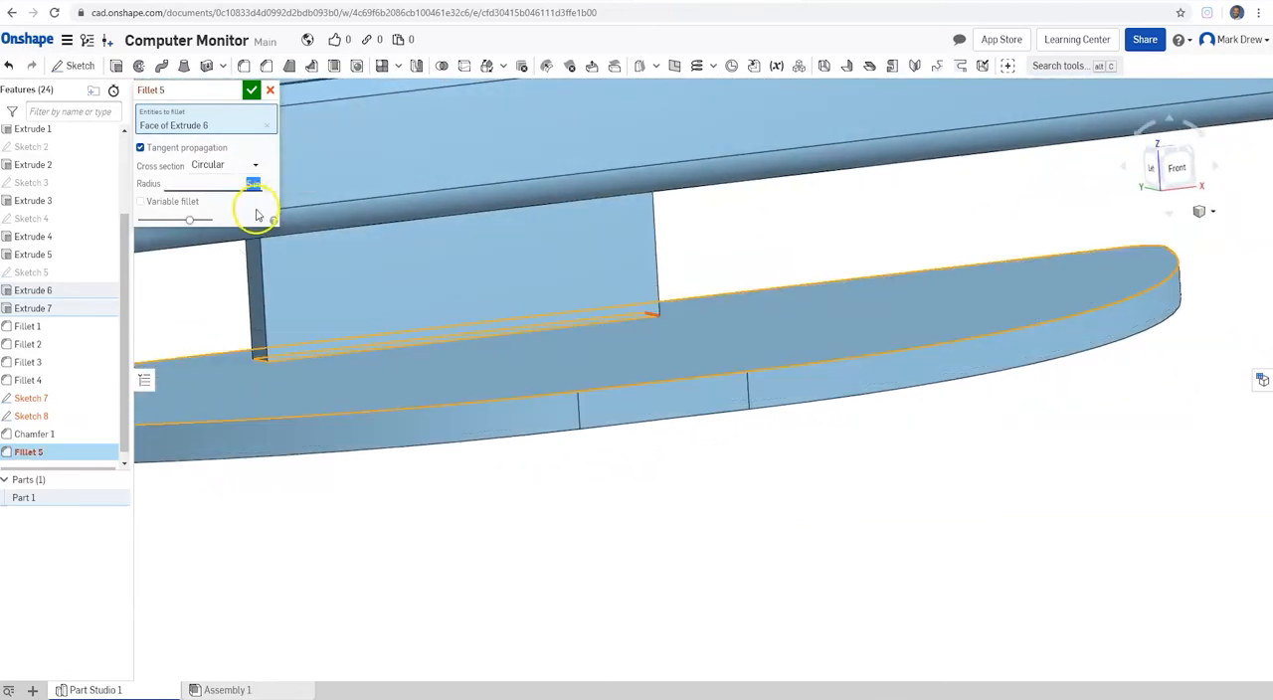
pyautogui.moveTo(622, 304); pyautogui.dragTo(670, 304, button='right')
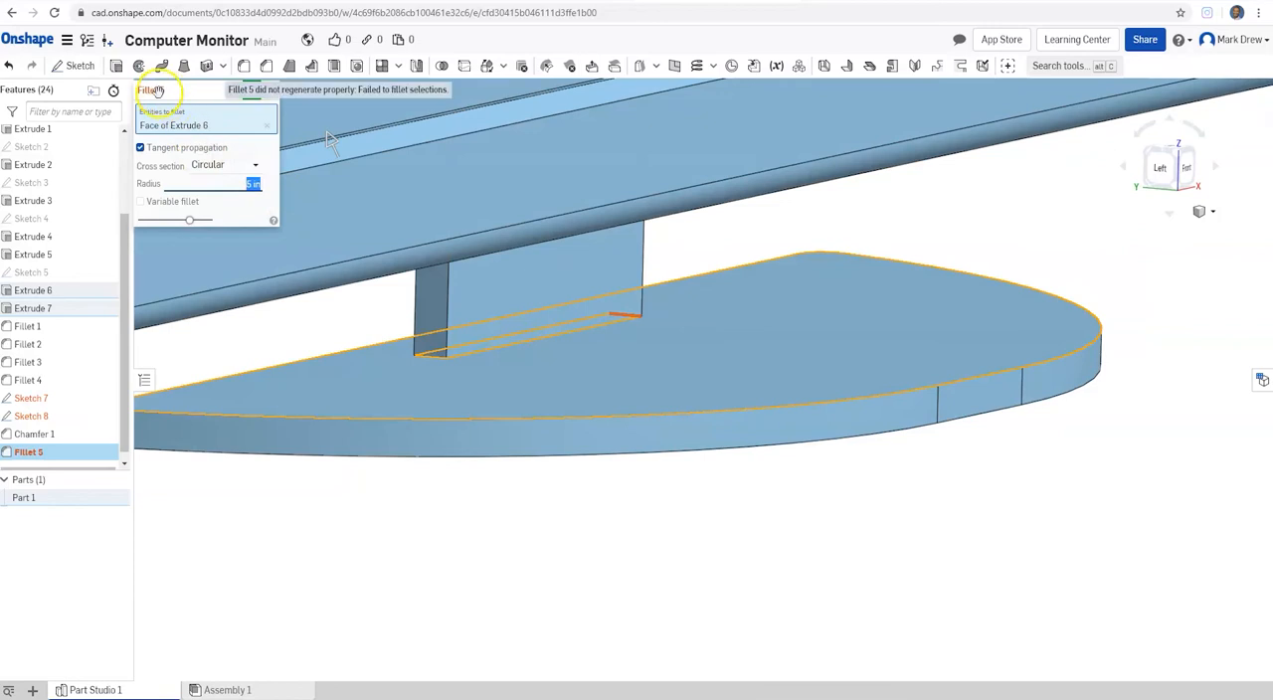
# Step: Set the radius of the fillet on the stand base's upper face to 0.125 in and accept the feature
pyautogui.click(245, 183)
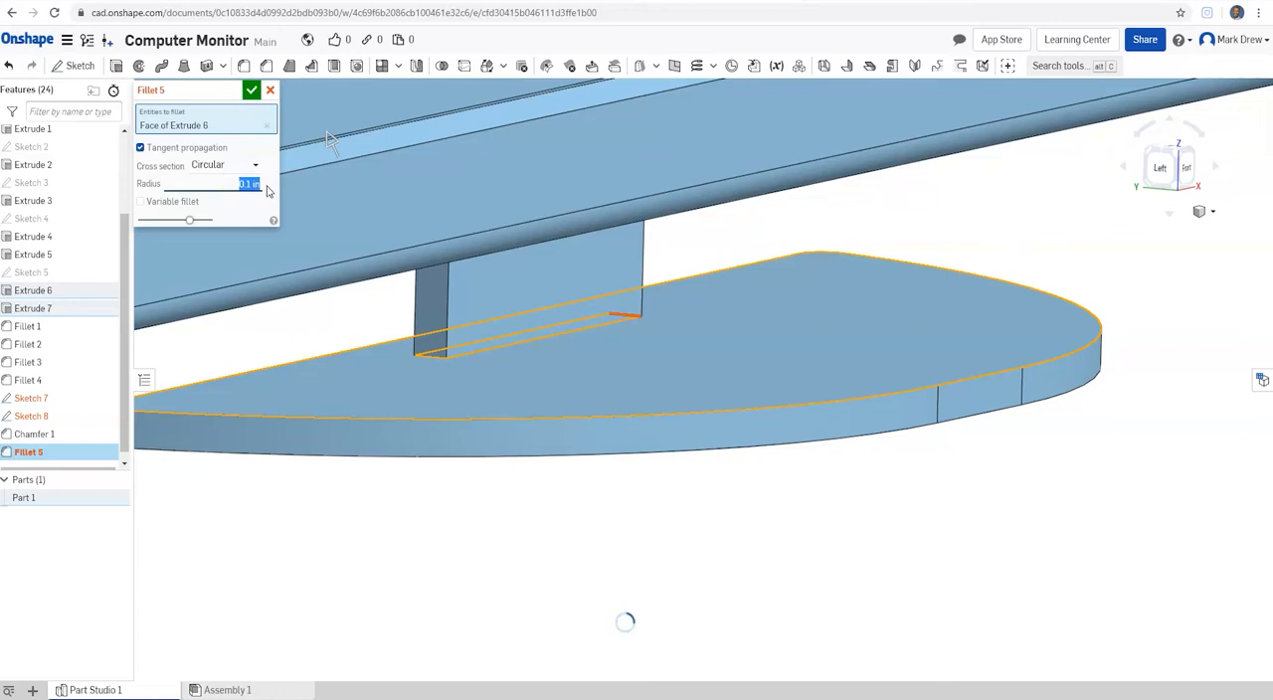
pyautogui.click(241, 184)
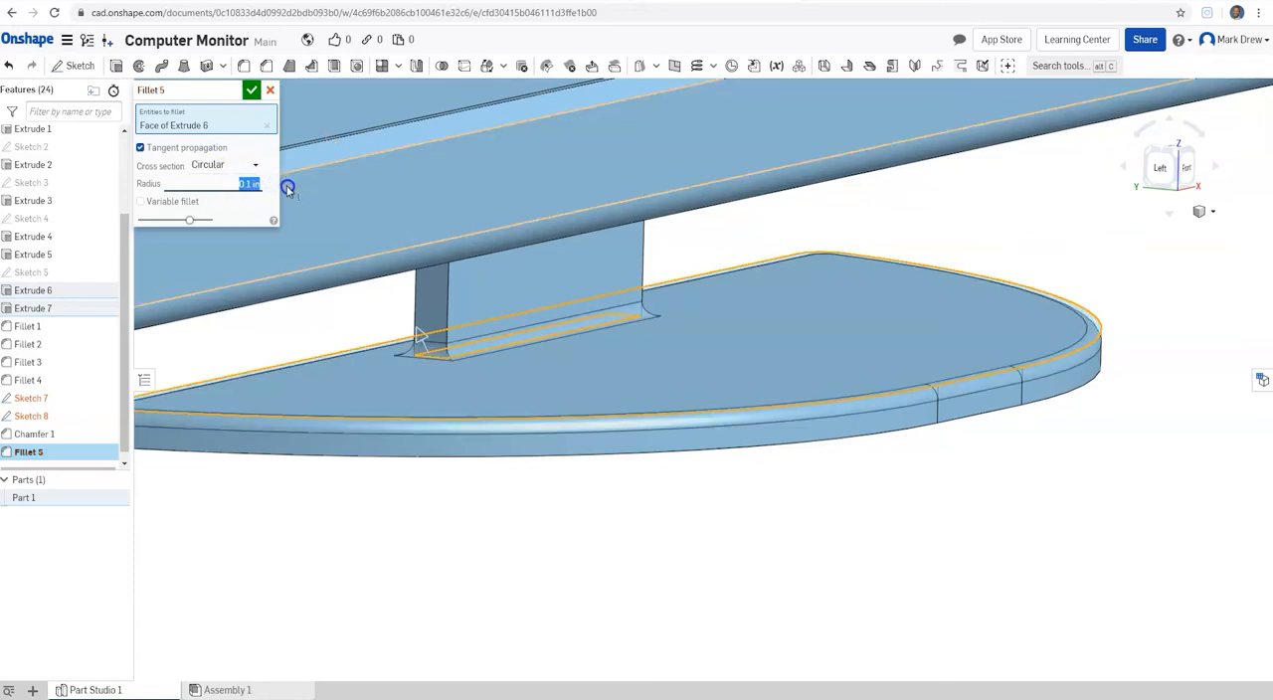
pyautogui.write('.125')
pyautogui.press('Return')
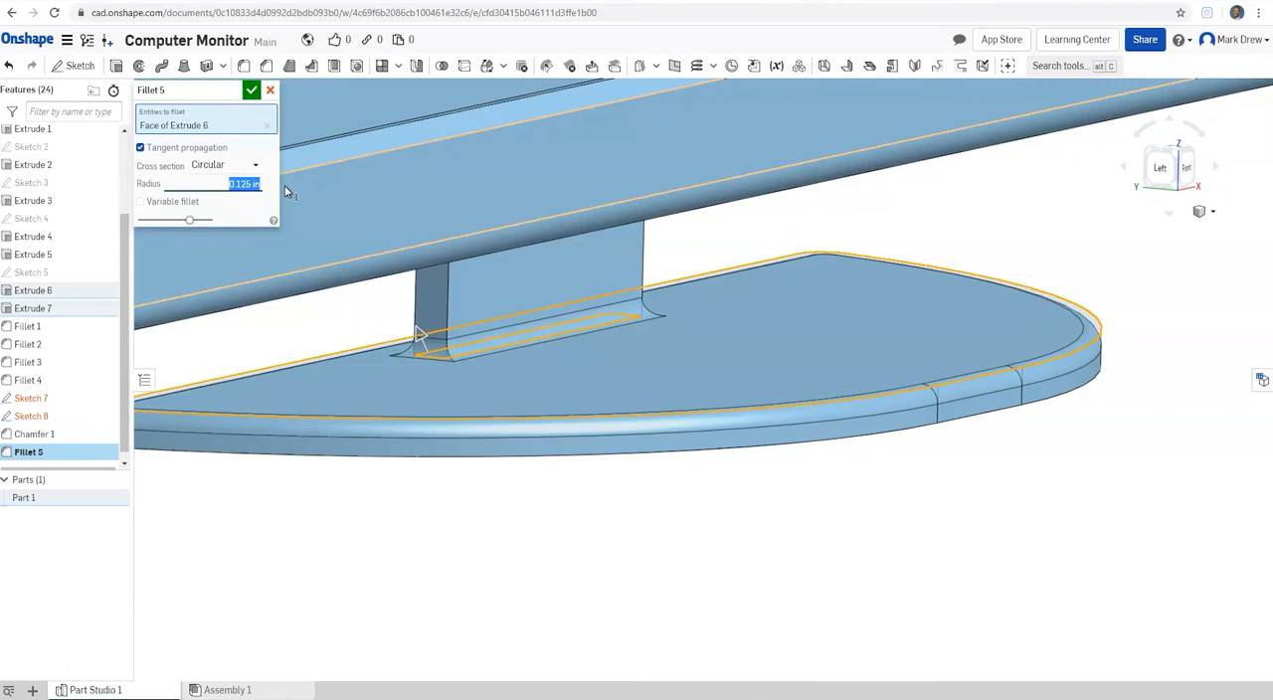
pyautogui.moveTo(733, 281); pyautogui.dragTo(739, 287, button='right')
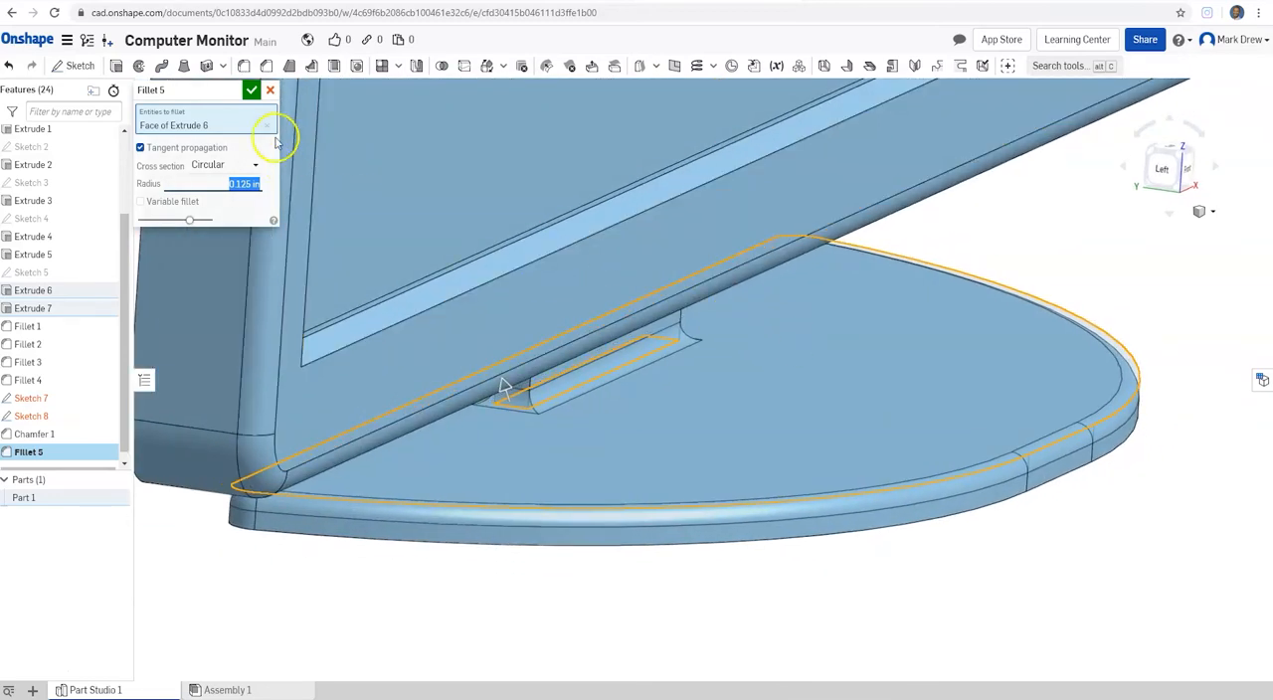
pyautogui.click(252, 92)
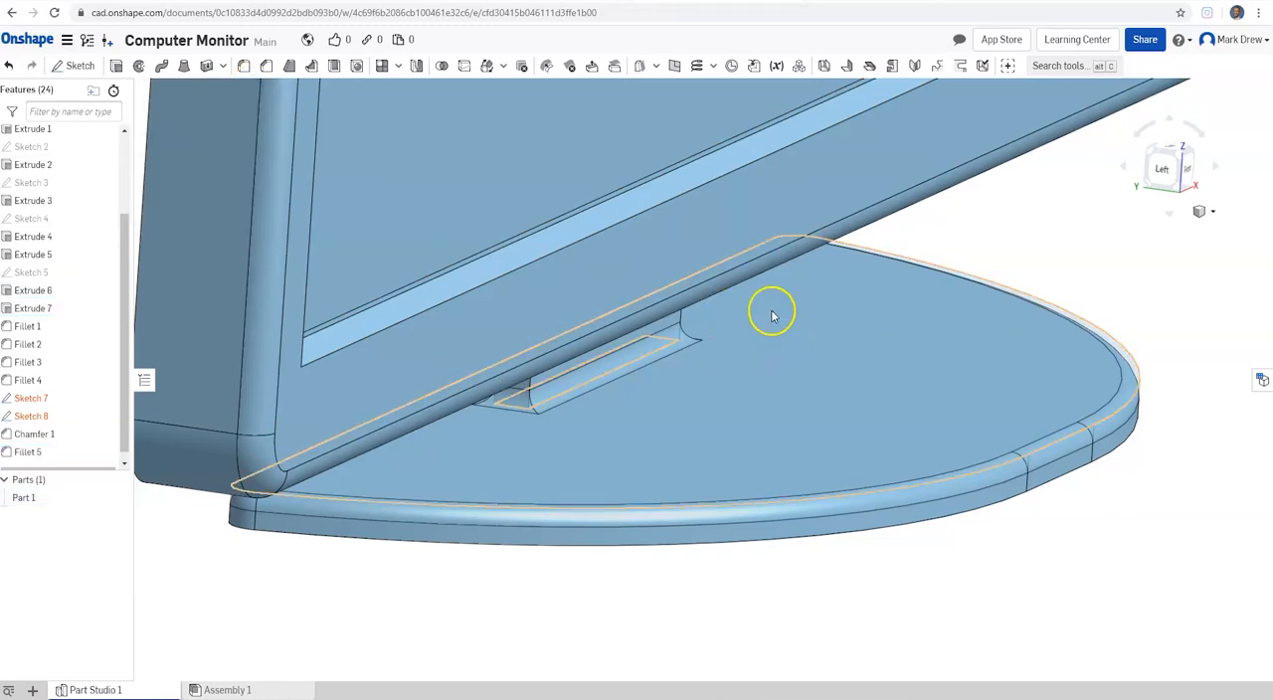
# Step: Examine the filleted stand base, the bezel chamfer and the whole monitor from several angles
pyautogui.scroll(2, 869, 343)
pyautogui.scroll(-5, 868, 345)
pyautogui.moveTo(866, 345); pyautogui.dragTo(751, 434, button='middle')
pyautogui.moveTo(894, 279); pyautogui.dragTo(853, 250, button='right')
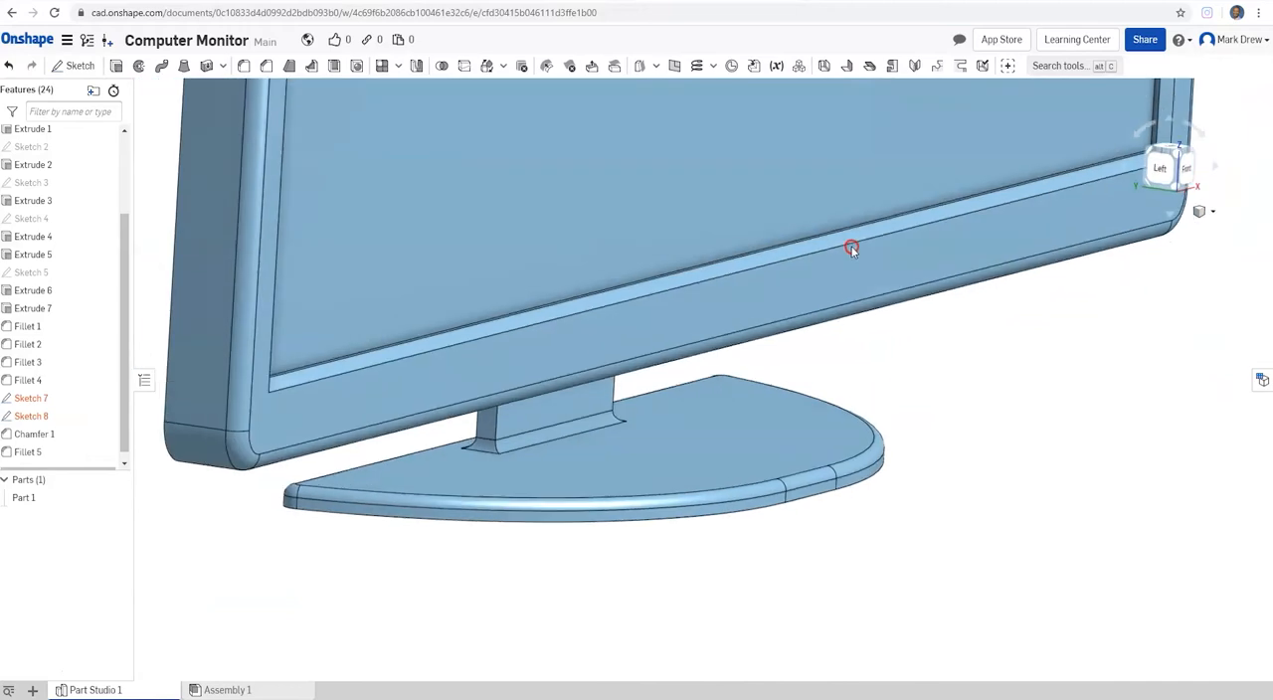
pyautogui.scroll(-3, 705, 275)
pyautogui.scroll(2, 686, 454)
pyautogui.scroll(-2, 686, 454)
pyautogui.moveTo(686, 455); pyautogui.dragTo(667, 540, button='middle')
pyautogui.moveTo(680, 479); pyautogui.dragTo(663, 476, button='right')
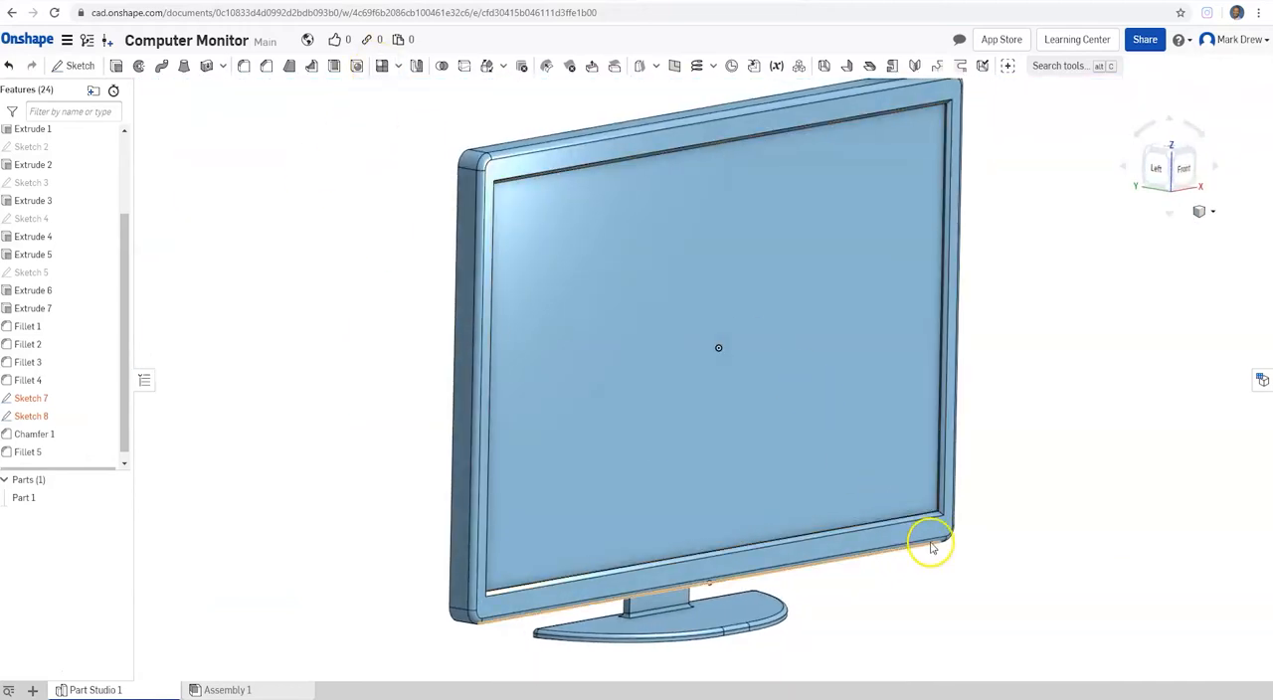
pyautogui.scroll(3, 930, 532)
pyautogui.moveTo(934, 528); pyautogui.dragTo(806, 511, button='right')
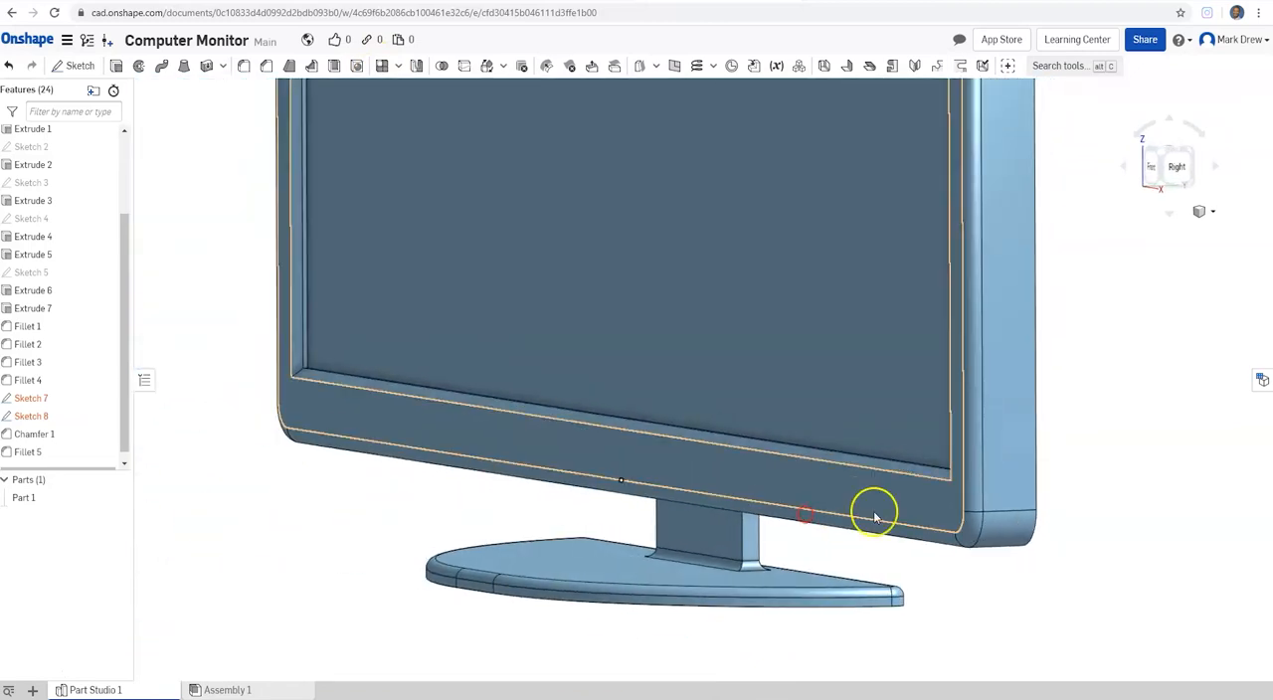
pyautogui.scroll(-2, 977, 463)
pyautogui.scroll(-2, 978, 475)
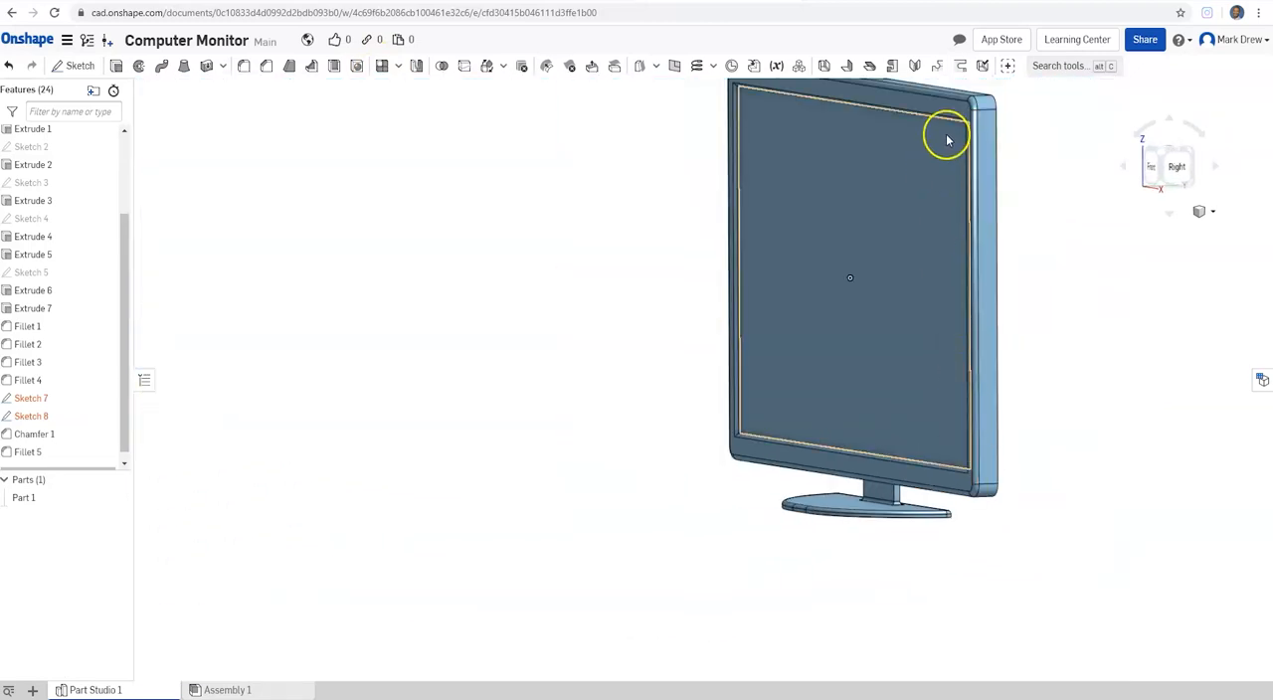
# Step: Start a new sketch on the front face of the screen bezel, close to its lower-right corner
pyautogui.scroll(-2, 951, 486)
pyautogui.scroll(5, 949, 483)
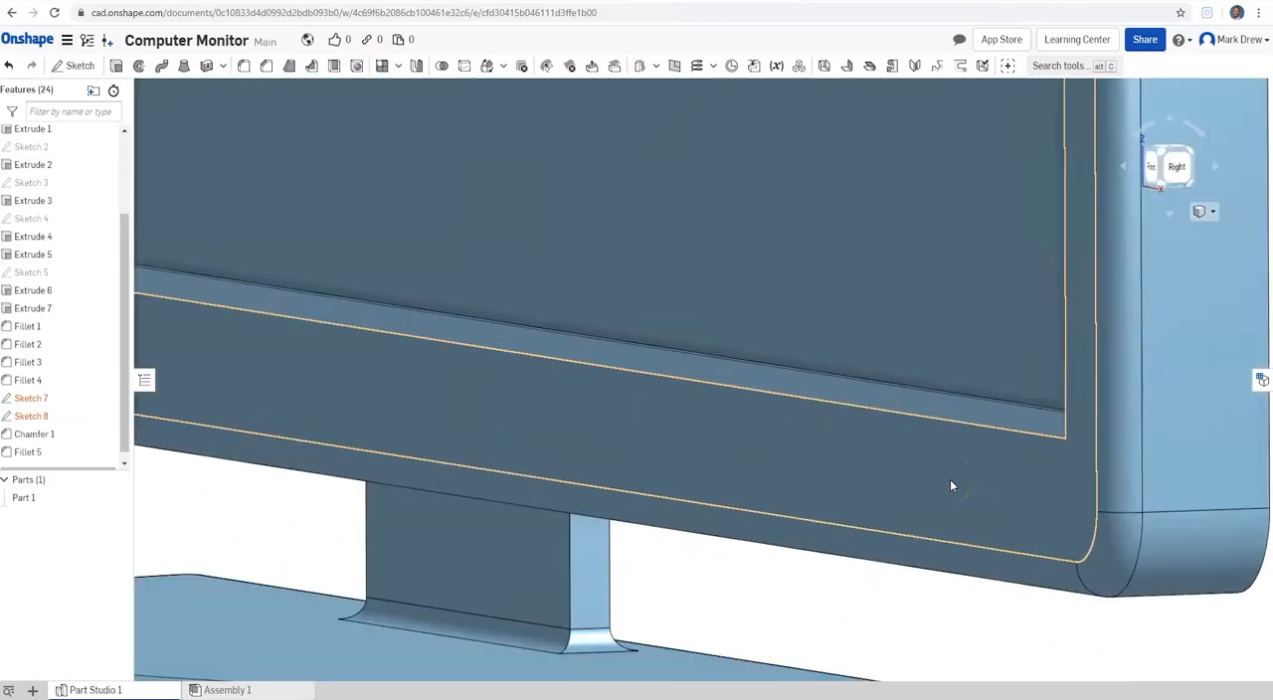
pyautogui.click(989, 490)
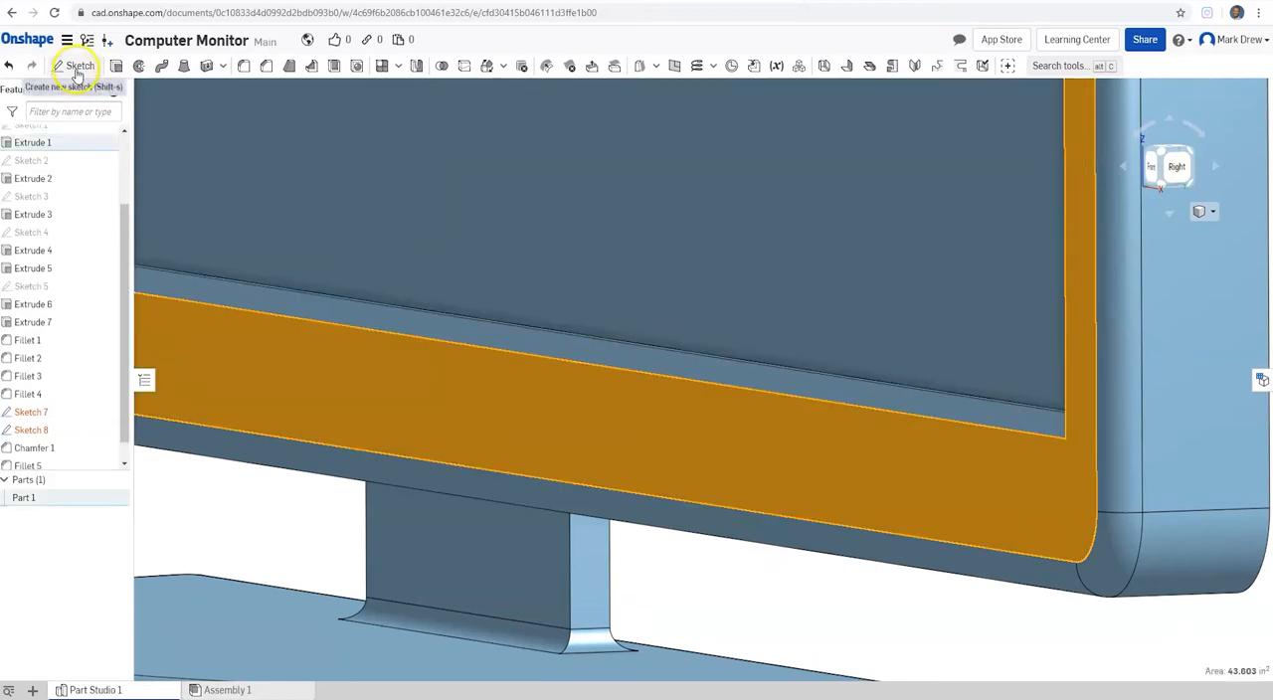
pyautogui.click(76, 69)
pyautogui.moveTo(847, 357); pyautogui.dragTo(891, 352, button='right')
pyautogui.scroll(-3, 892, 360)
pyautogui.scroll(5, 1123, 378)
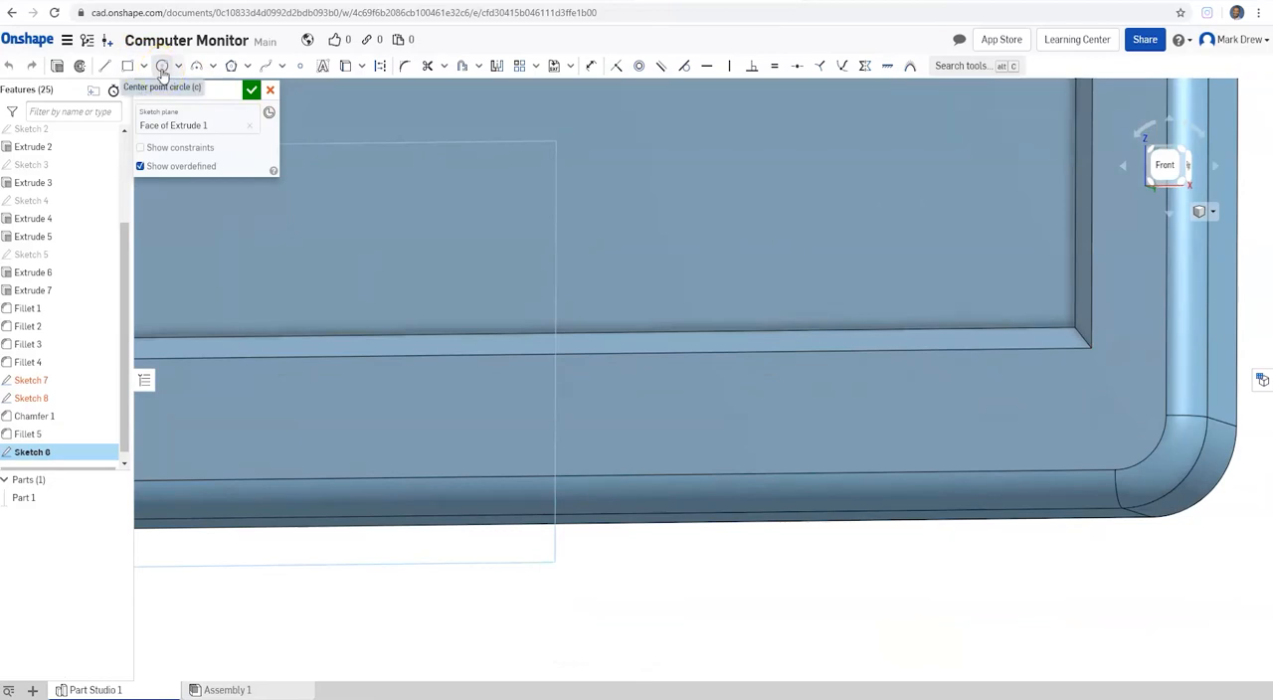
# Step: Sketch a small tilted ellipse about 0.26 in long on the bezel near its lower-right corner, for a button
pyautogui.click(131, 67)
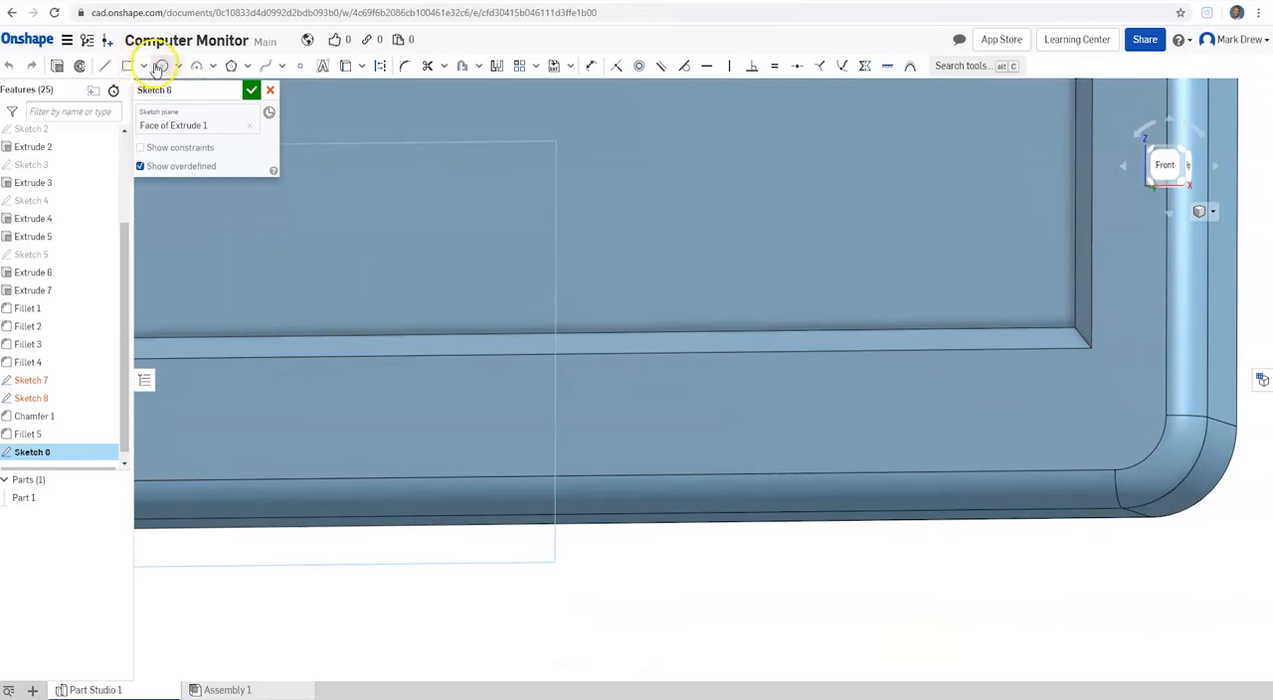
pyautogui.click(177, 66)
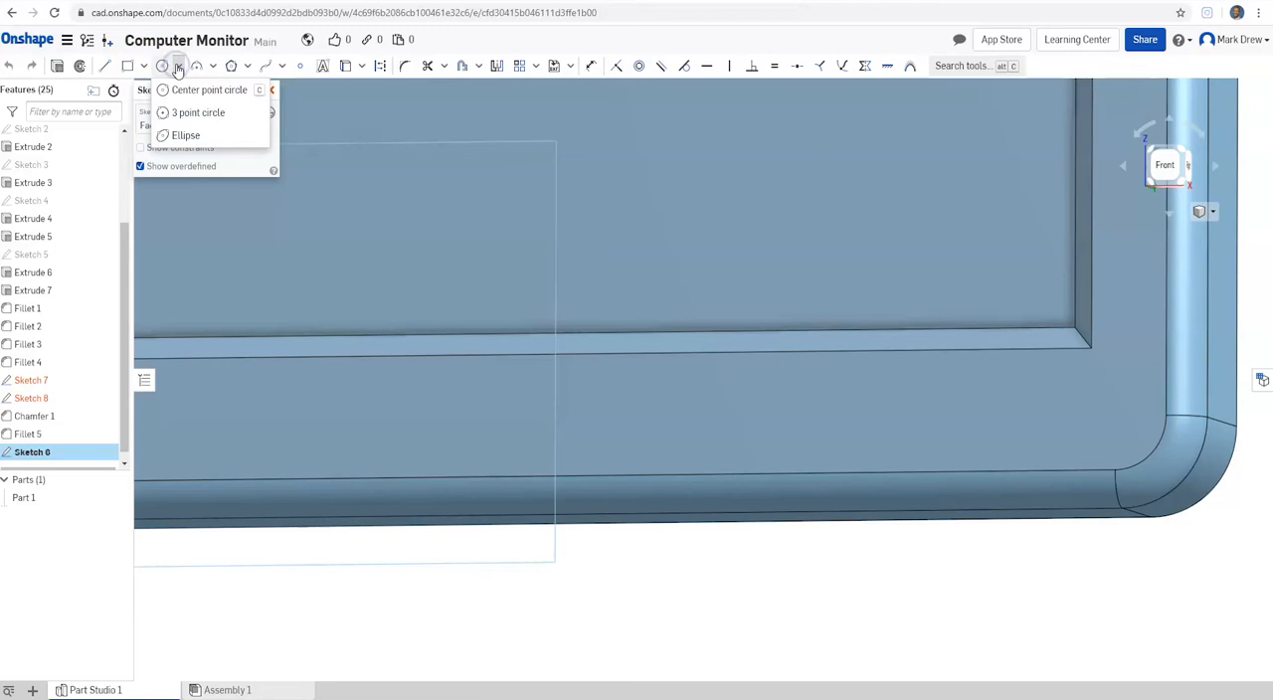
pyautogui.click(189, 138)
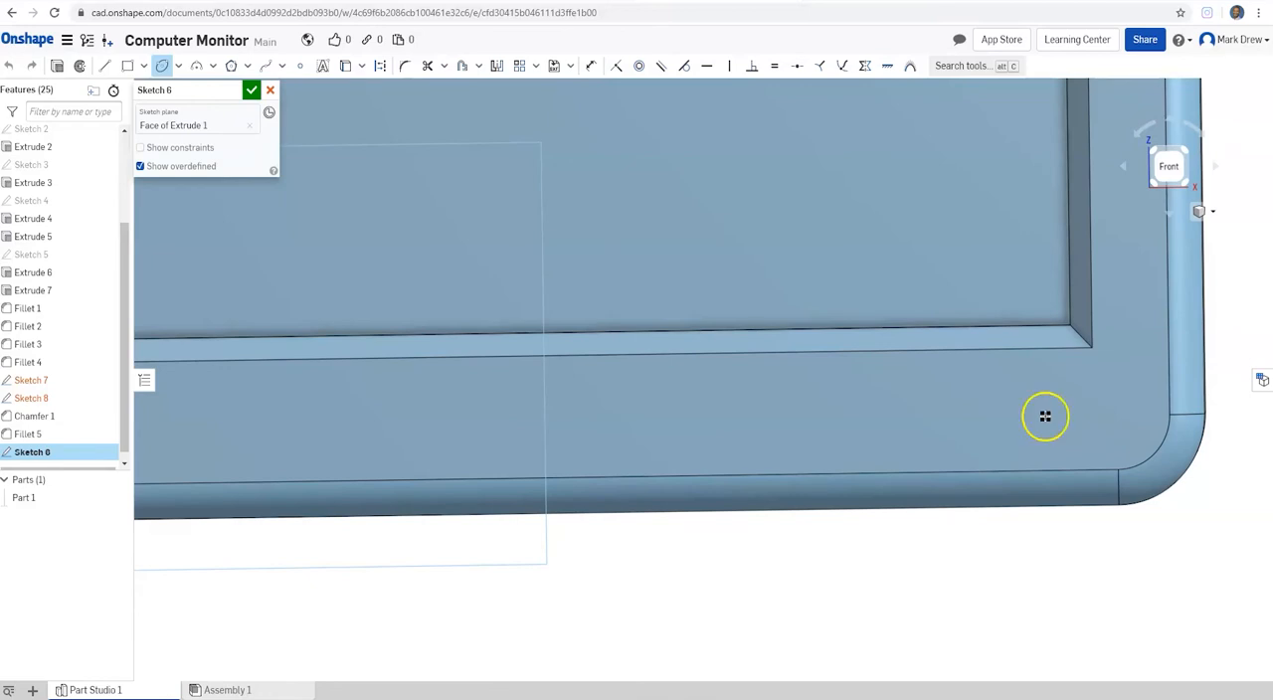
pyautogui.moveTo(1034, 405); pyautogui.dragTo(947, 408)
pyautogui.scroll(-10, 944, 408)
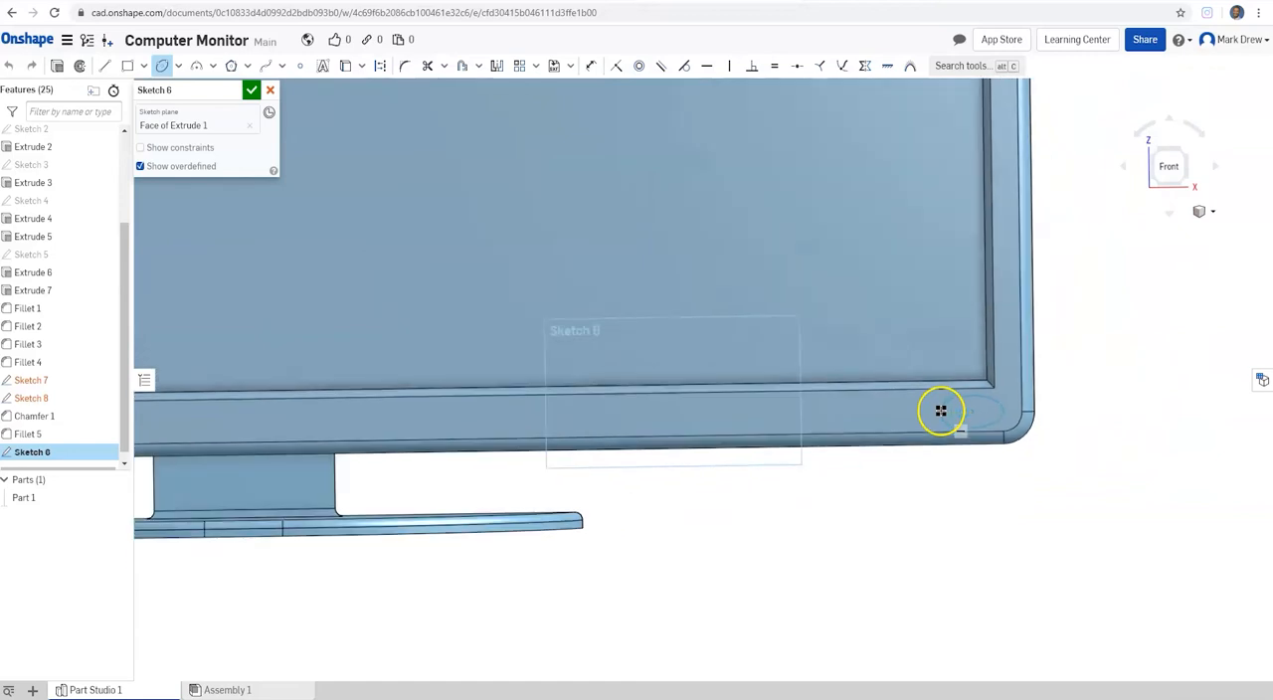
pyautogui.scroll(5, 872, 423)
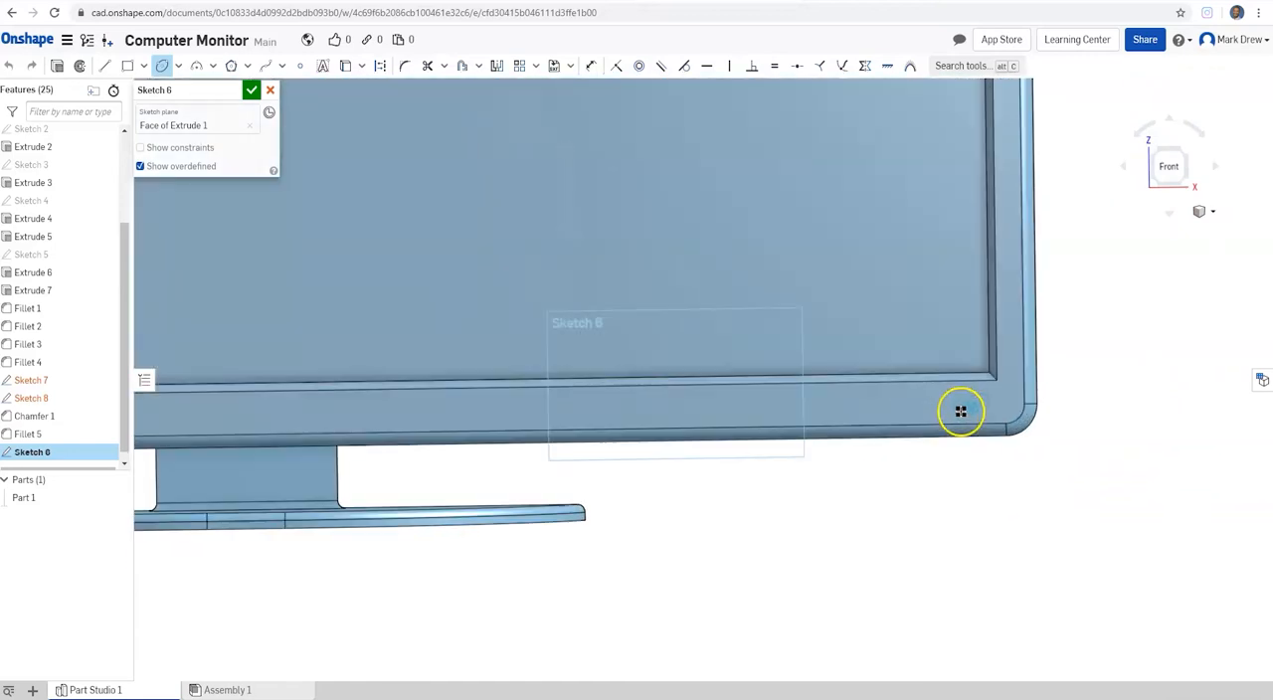
pyautogui.scroll(5, 964, 410)
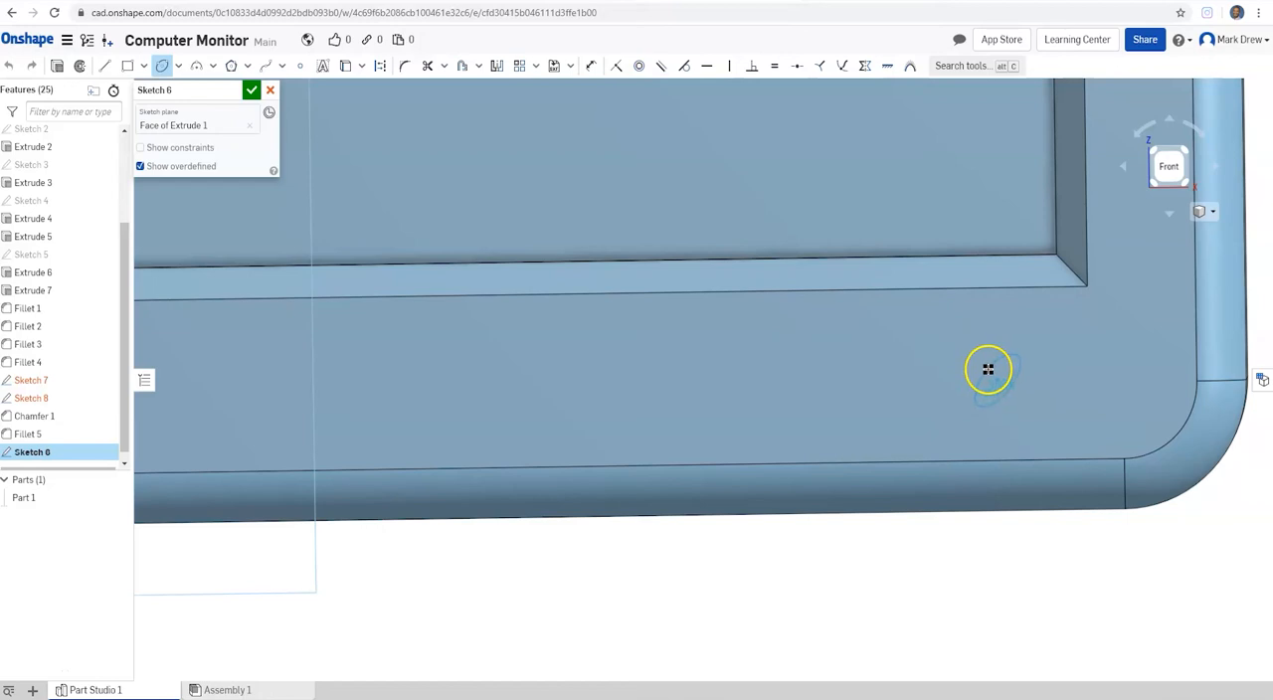
pyautogui.click(1057, 371)
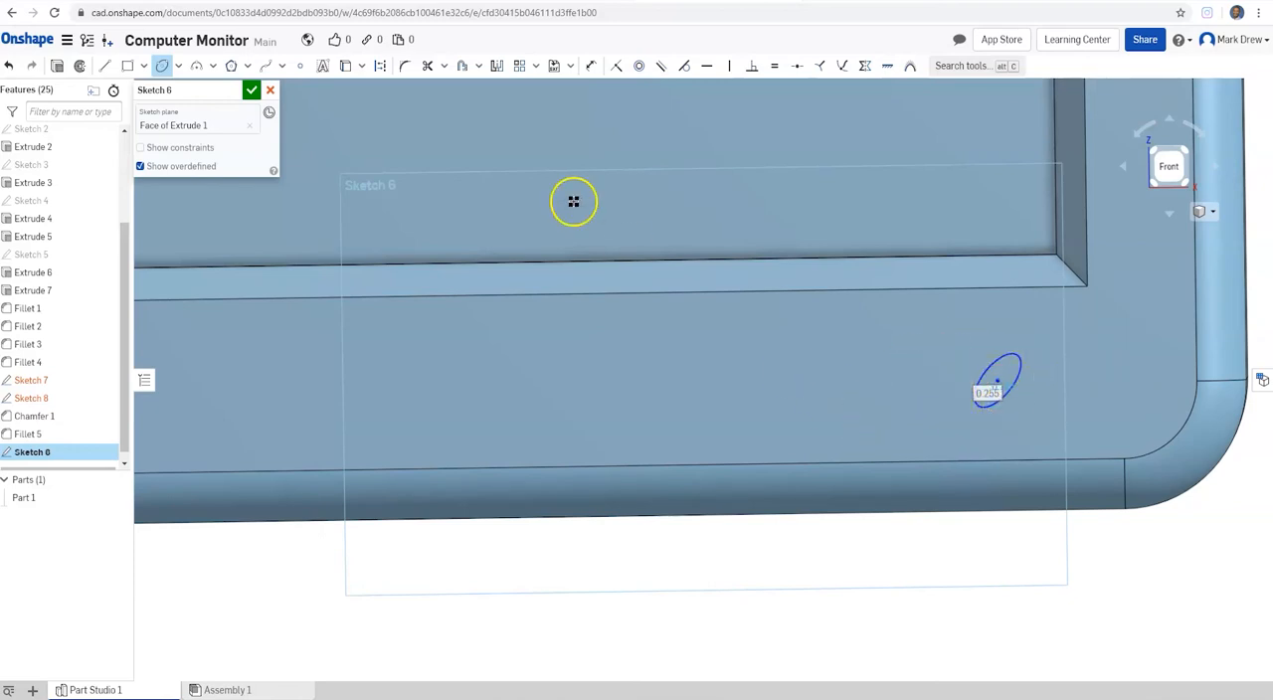
# Step: Extrude the ellipse outward from the bezel as a new separate part, 0.03 in deep, and accept the feature
pyautogui.click(57, 65)
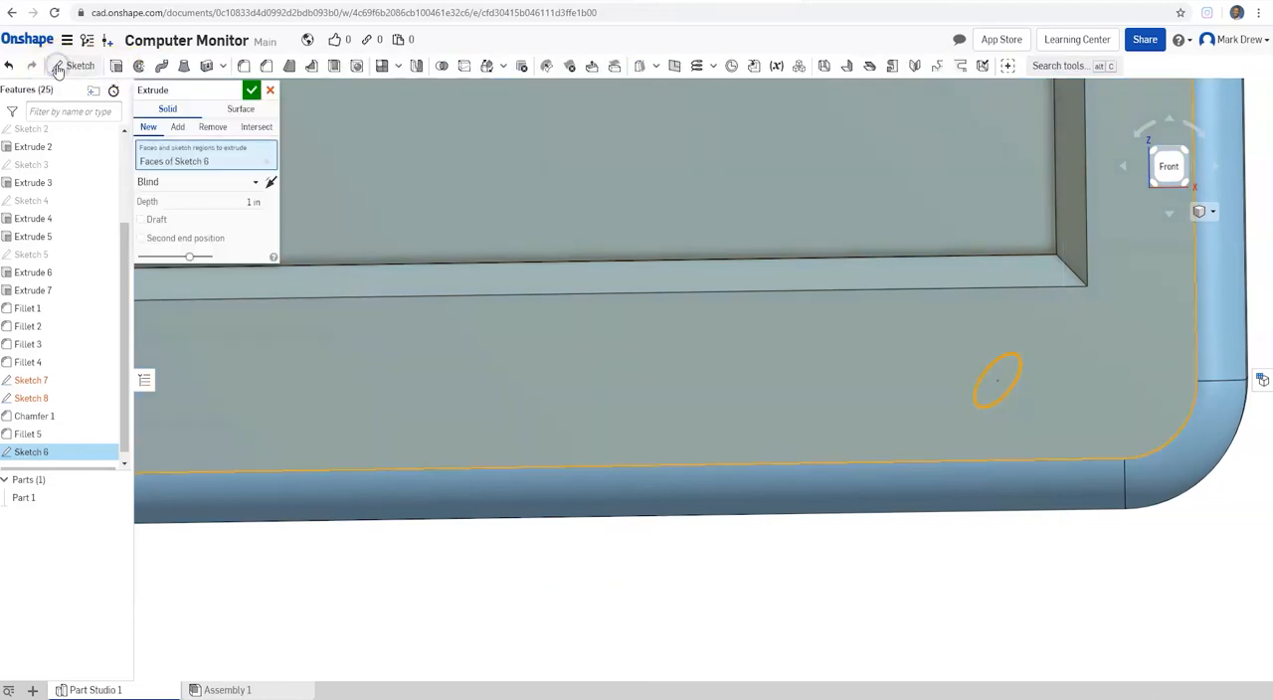
pyautogui.moveTo(1077, 347); pyautogui.dragTo(1041, 363, button='right')
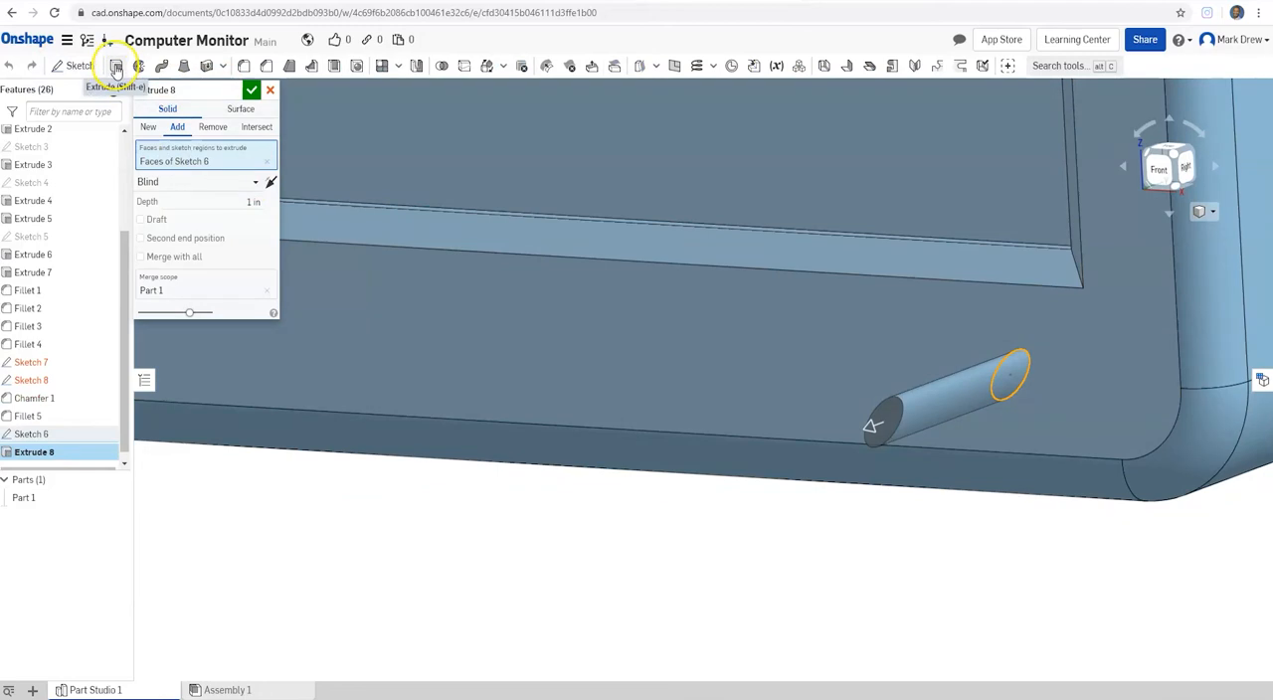
pyautogui.click(149, 129)
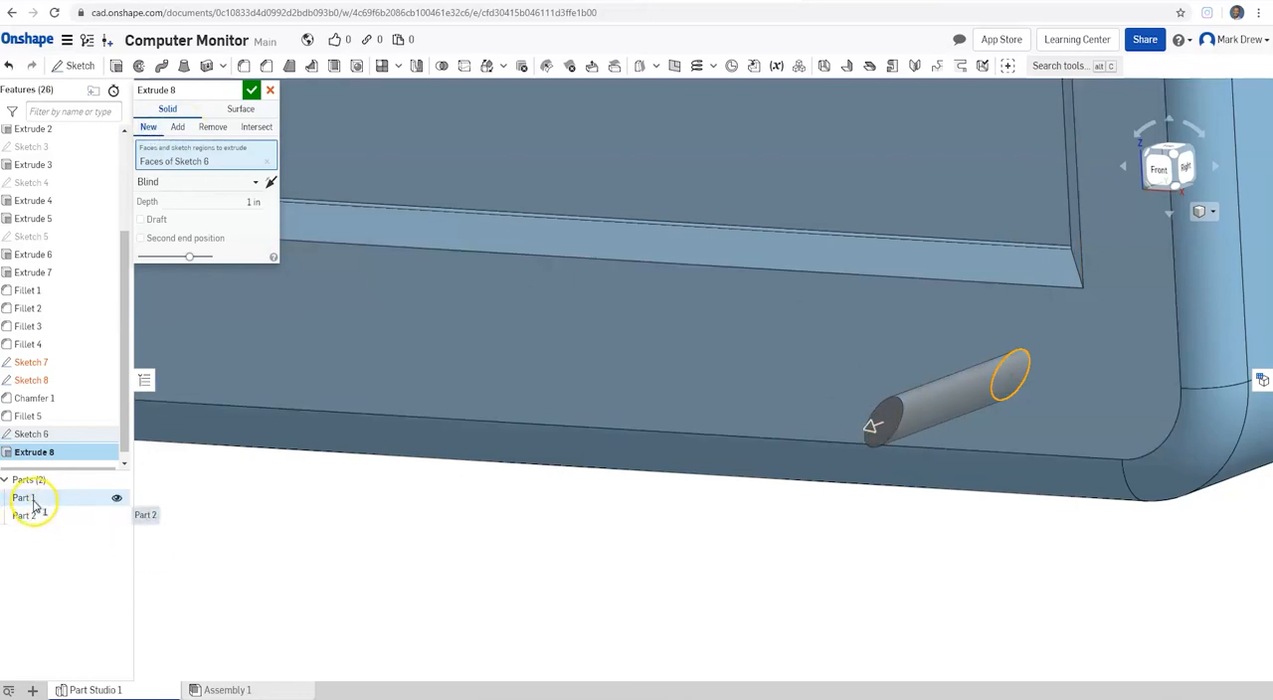
pyautogui.click(185, 130)
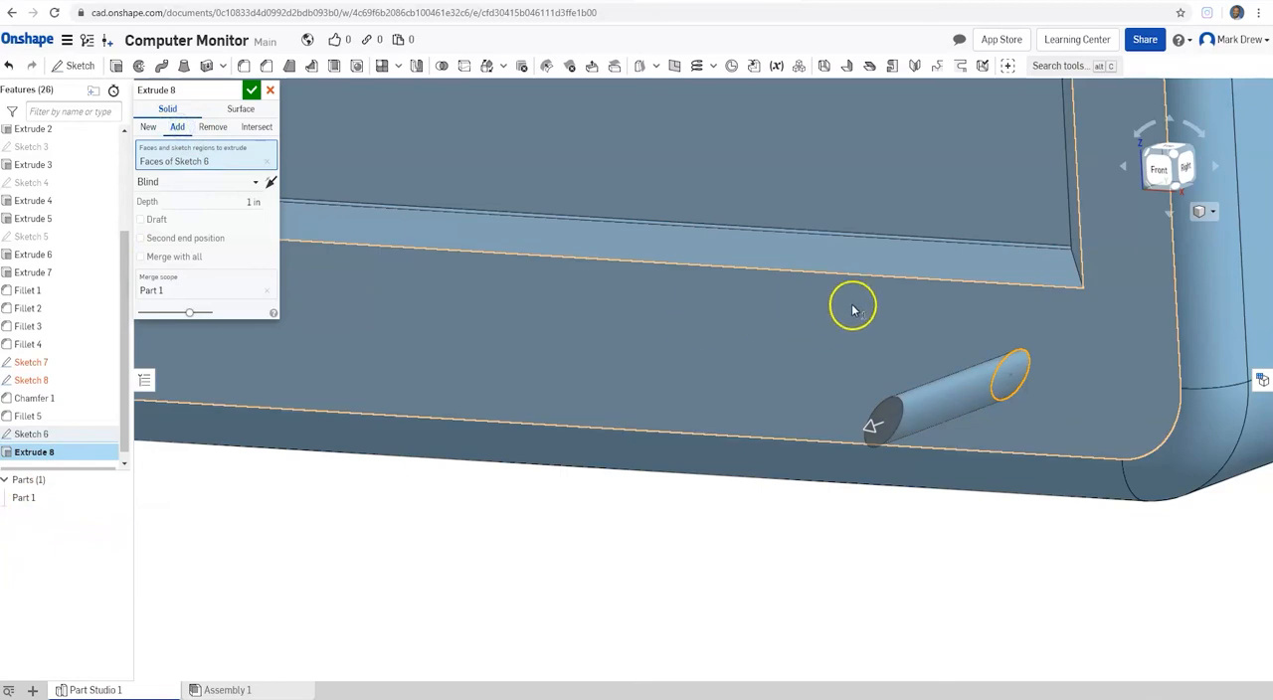
pyautogui.click(149, 129)
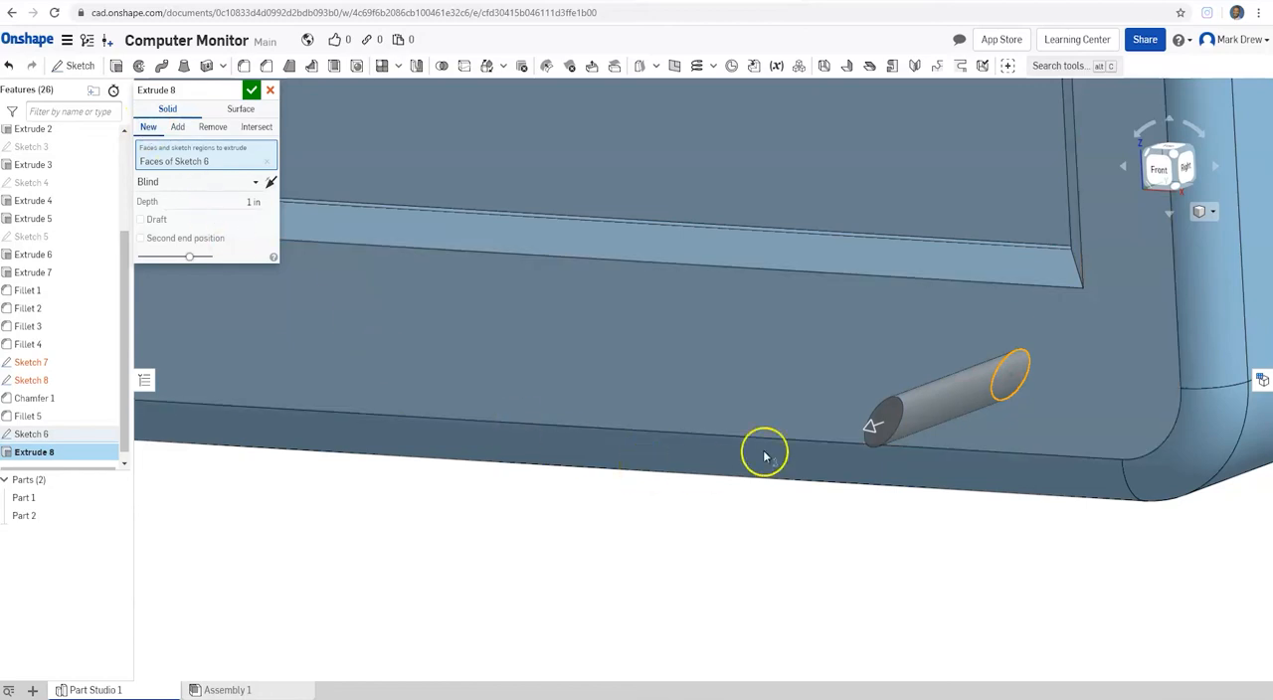
pyautogui.moveTo(872, 427); pyautogui.dragTo(1002, 395)
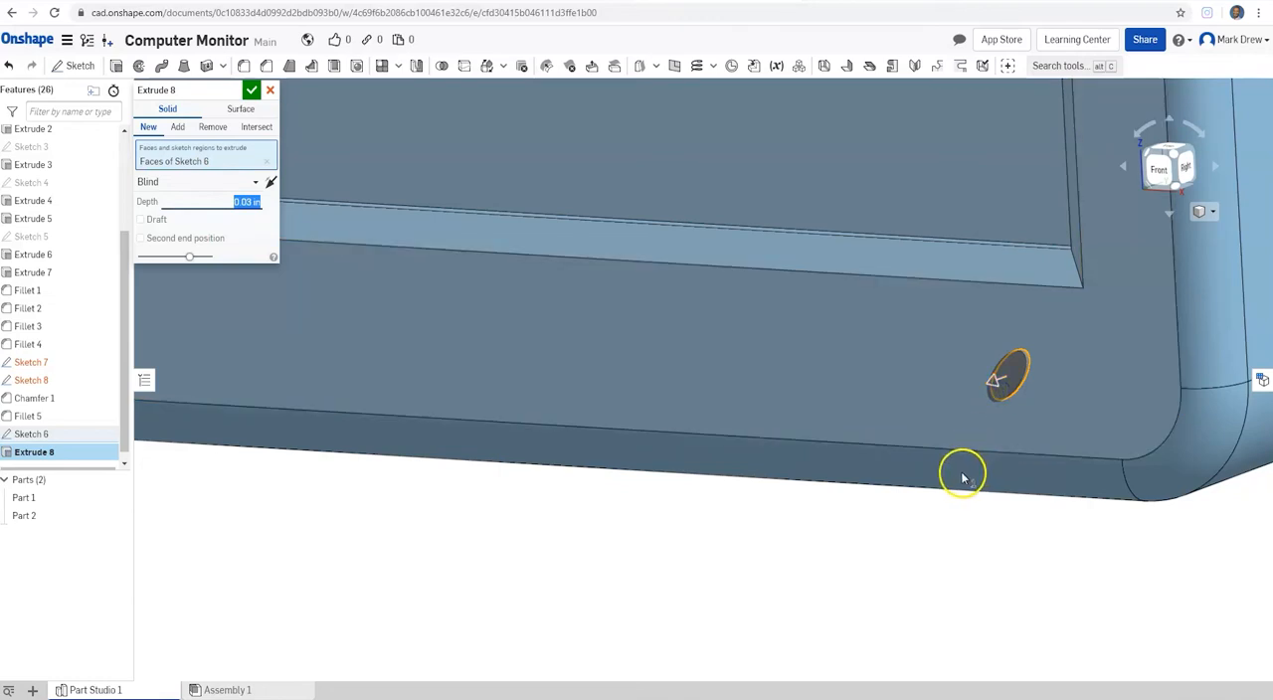
pyautogui.click(253, 92)
pyautogui.click(60, 517)
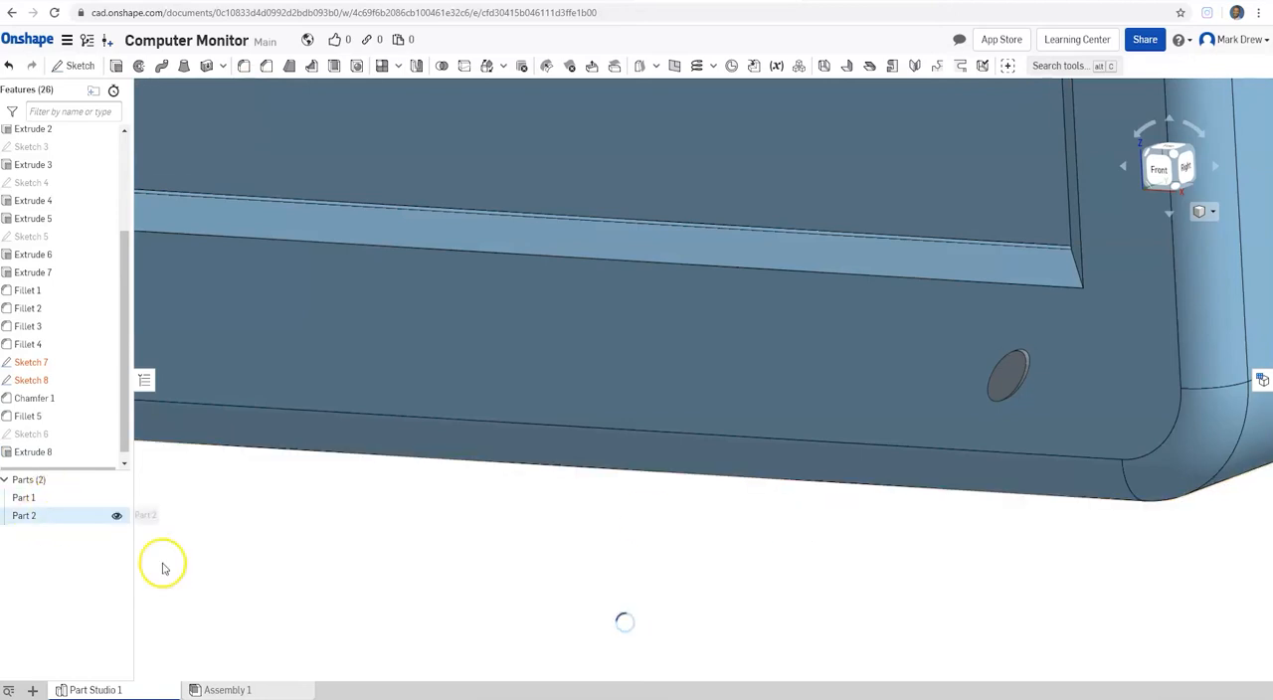
# Step: Start a circular fillet on the front face of the elliptical button and try a radius of 0.001 in
pyautogui.moveTo(1074, 484); pyautogui.dragTo(1022, 444, button='right')
pyautogui.scroll(4, 999, 379)
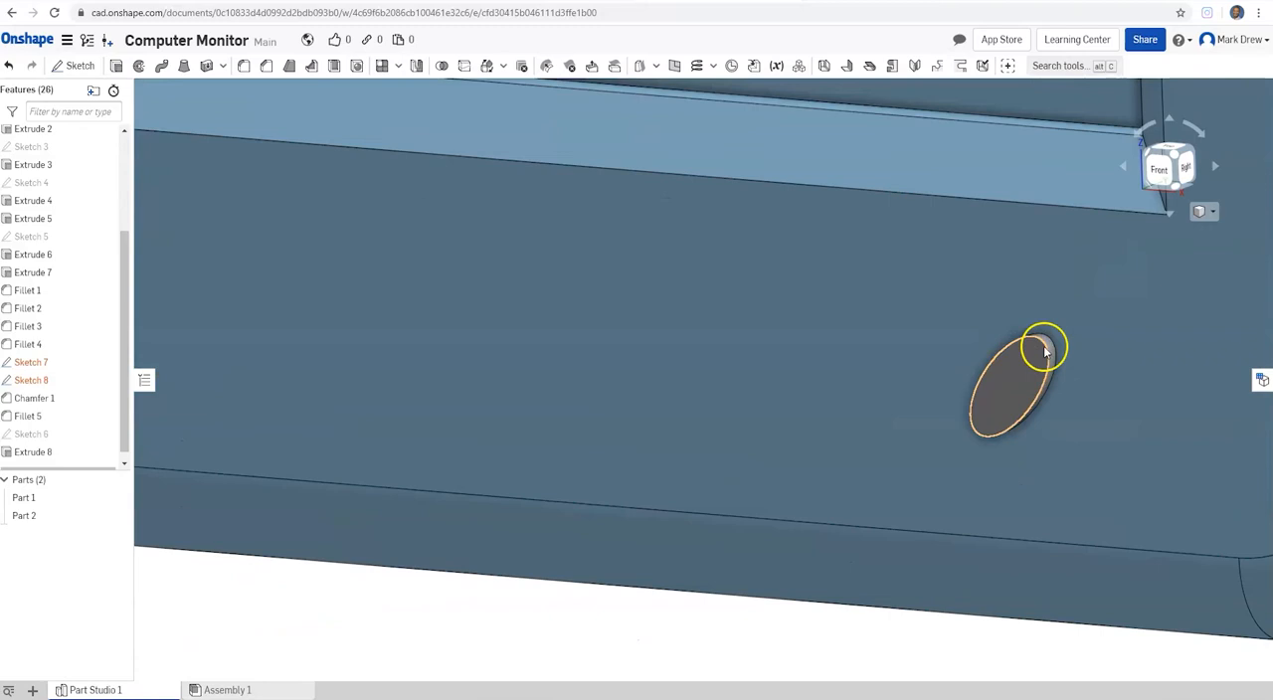
pyautogui.click(243, 65)
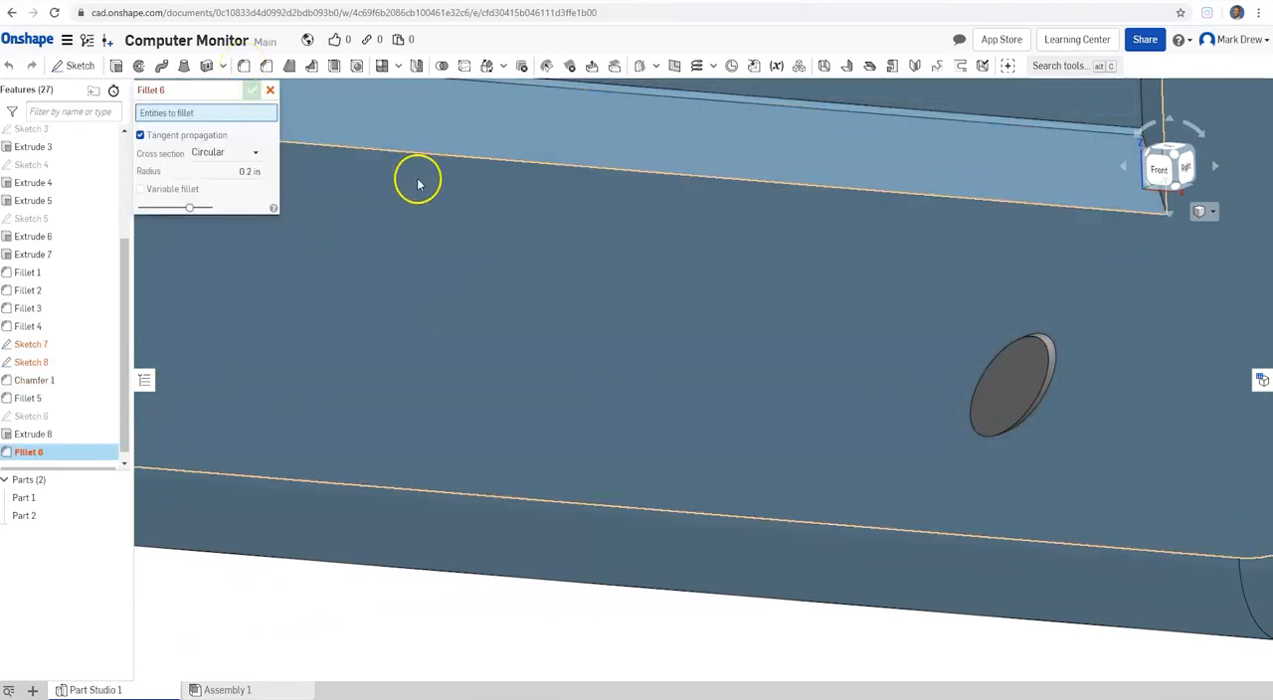
pyautogui.click(1014, 393)
pyautogui.click(214, 185)
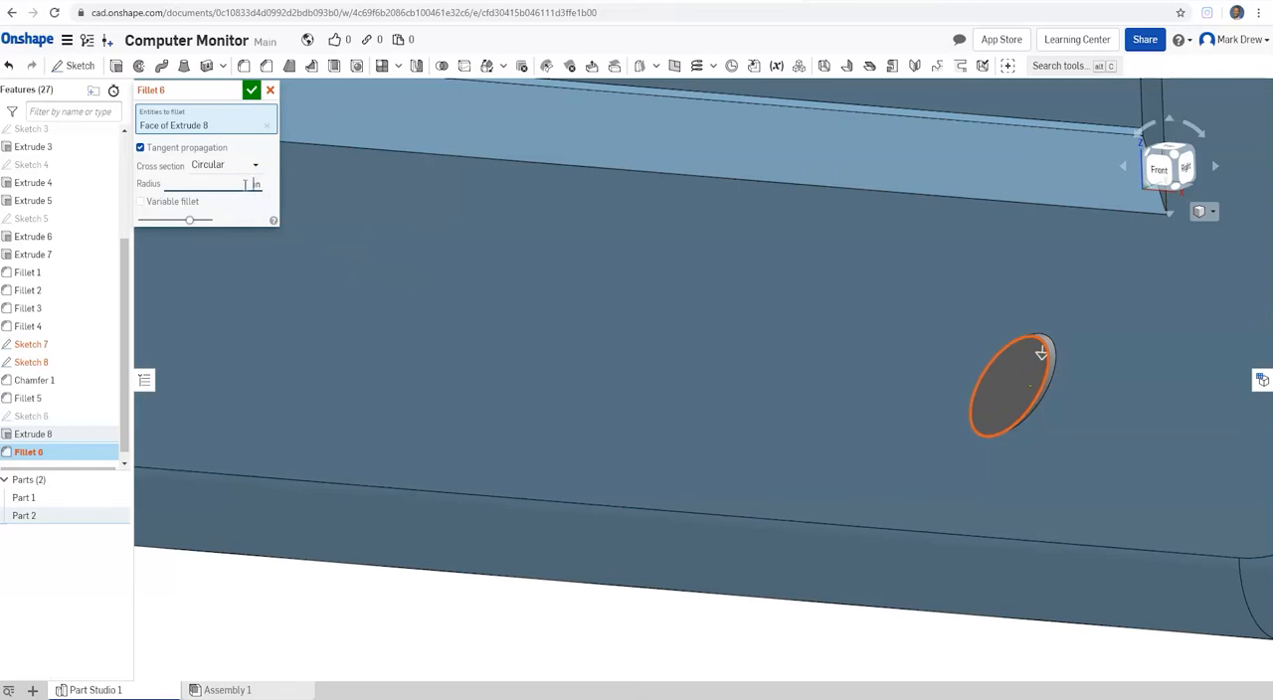
pyautogui.moveTo(1040, 353)
pyautogui.mouseDown(button='right')
pyautogui.moveTo(974, 353)
pyautogui.moveTo(1121, 364)
pyautogui.moveTo(1052, 371)
pyautogui.mouseUp(button='right')
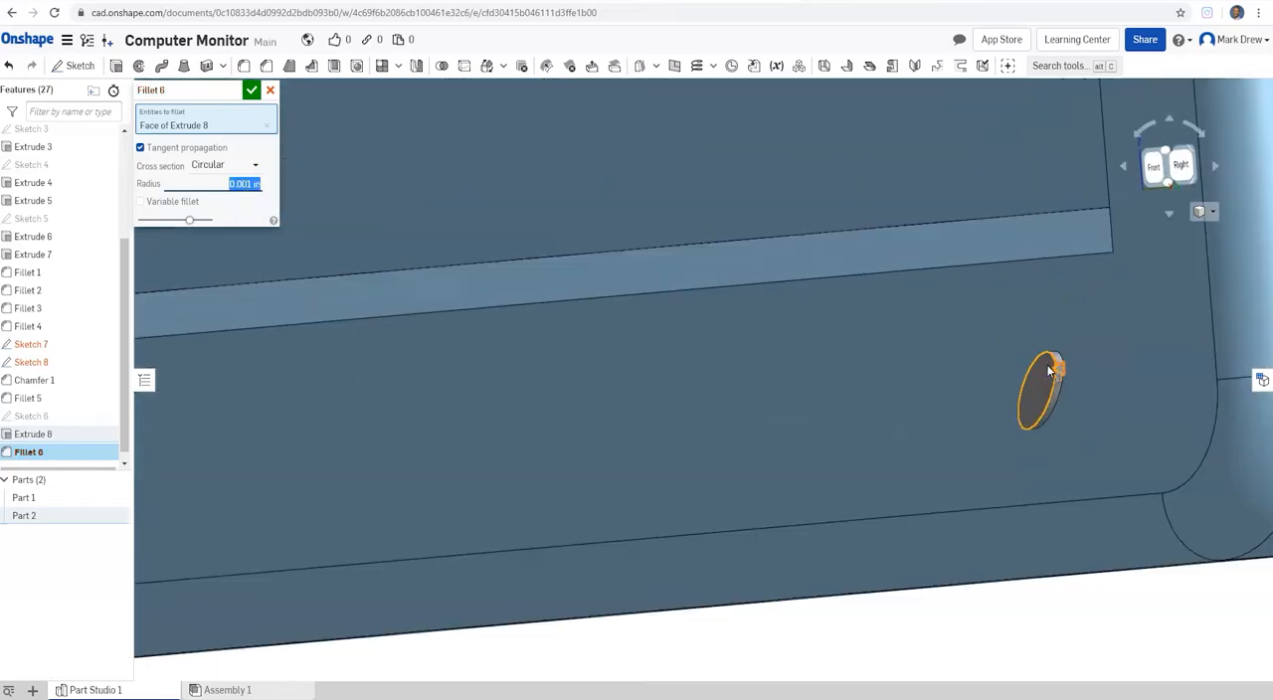
# Step: Try radii of 0.1 in and 0.05 in for the fillet on the elliptical button's front face
pyautogui.scroll(12, 1050, 370)
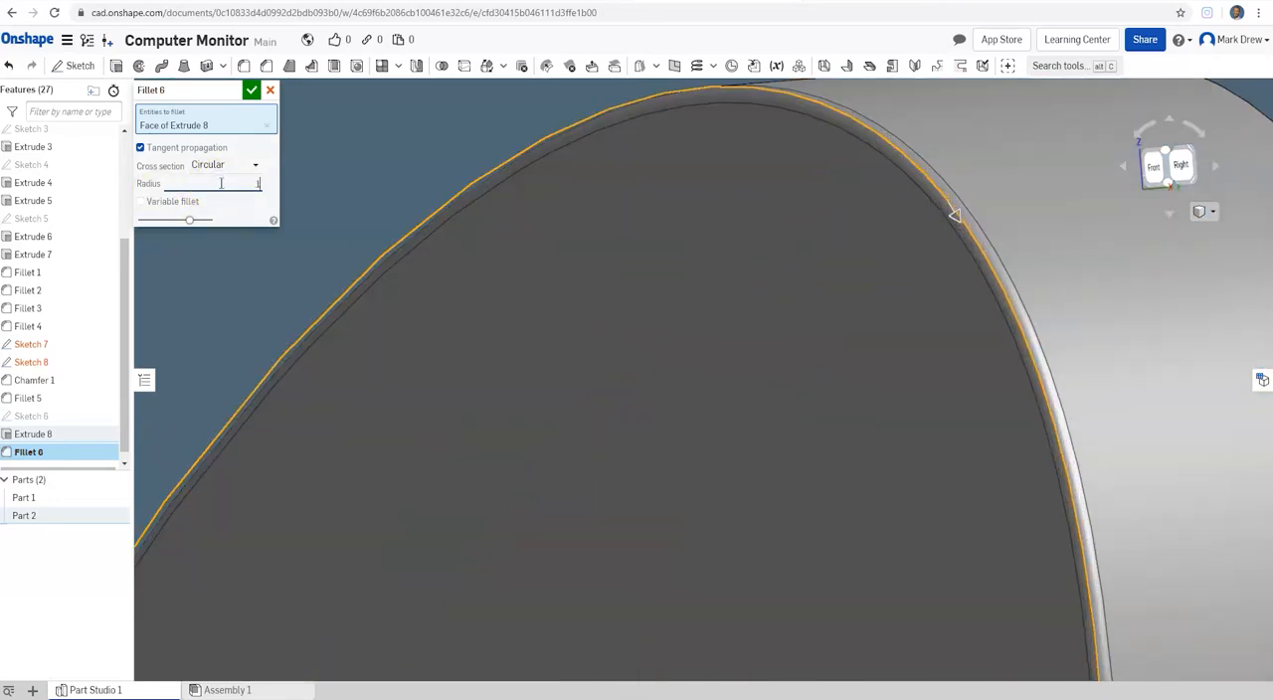
pyautogui.scroll(-3, 723, 289)
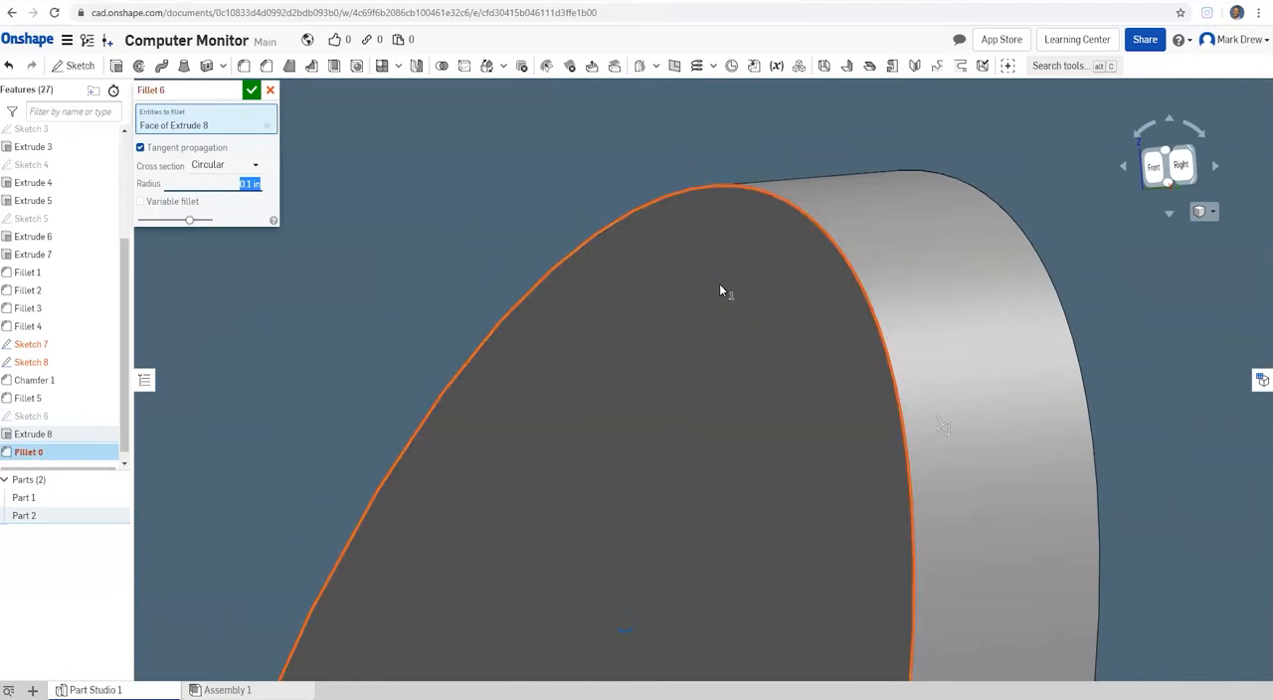
pyautogui.click(241, 180)
pyautogui.moveTo(241, 179); pyautogui.dragTo(294, 185)
pyautogui.write('0.05')
pyautogui.press('Return')
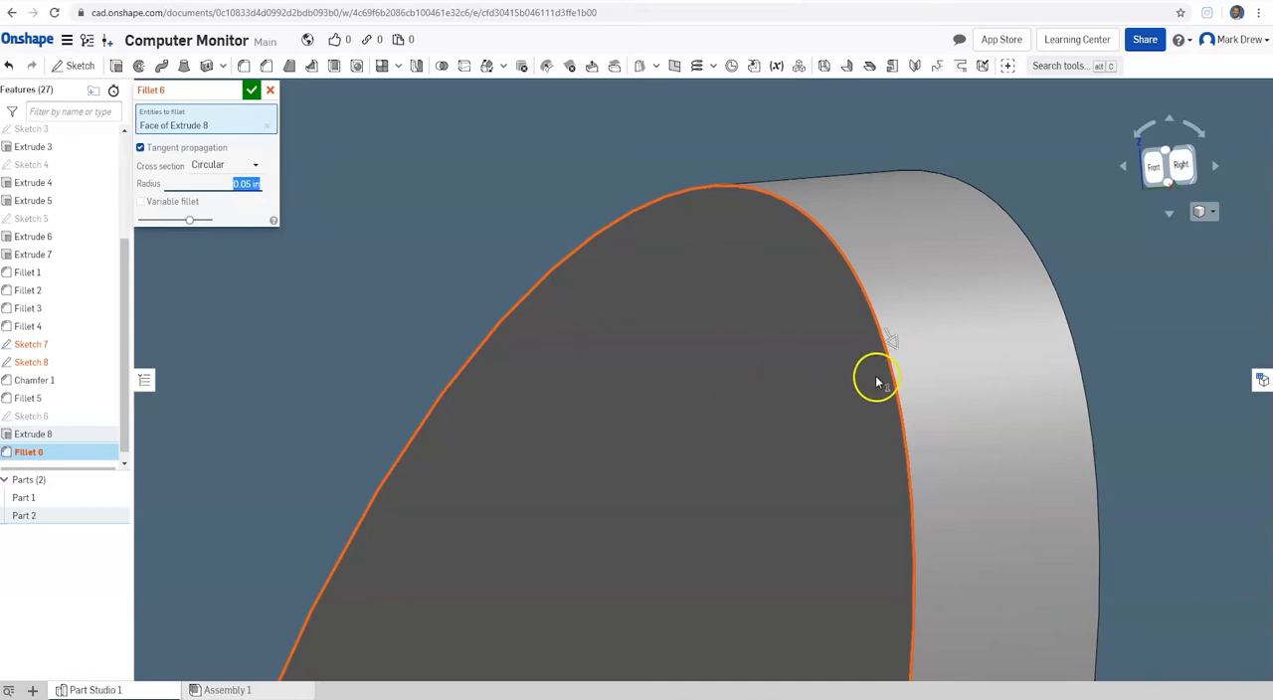
# Step: Set the radius of the fillet on the elliptical button's front face to 0.005 in
pyautogui.moveTo(805, 341)
pyautogui.mouseDown(button='right')
pyautogui.moveTo(832, 335)
pyautogui.moveTo(832, 350)
pyautogui.mouseUp(button='right')
pyautogui.scroll(-5, 831, 348)
pyautogui.scroll(3, 837, 385)
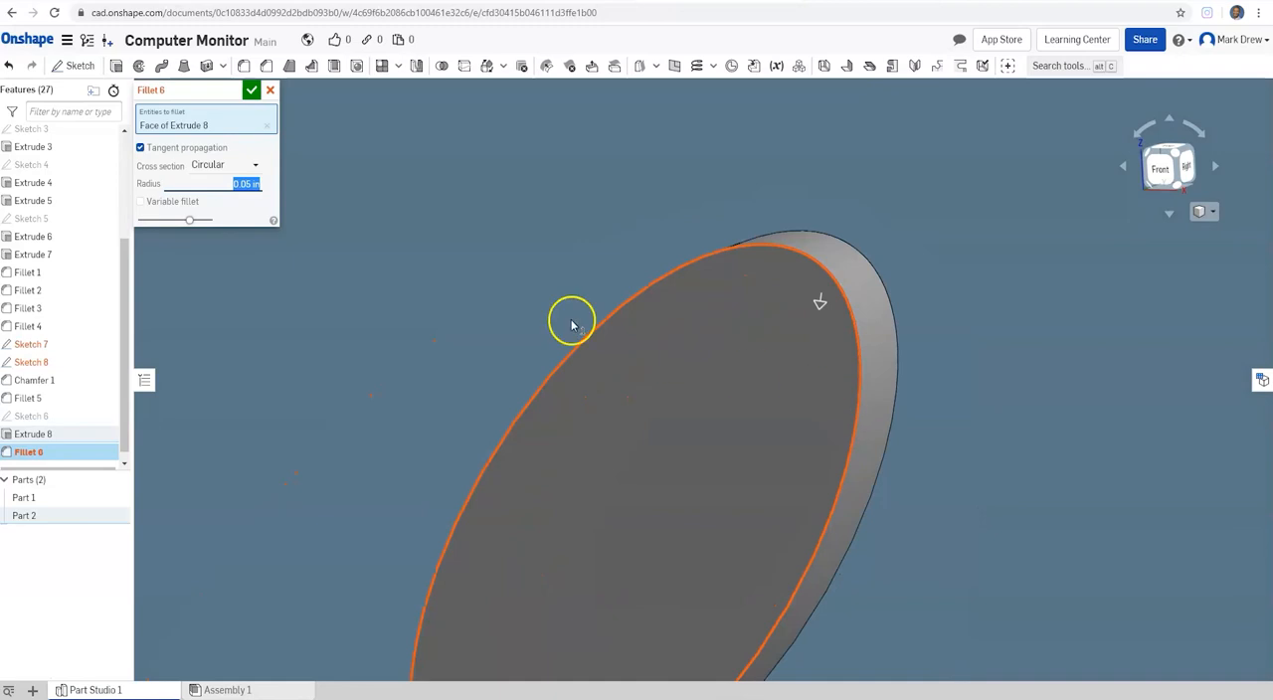
pyautogui.moveTo(224, 185); pyautogui.dragTo(260, 188)
pyautogui.press('Return')
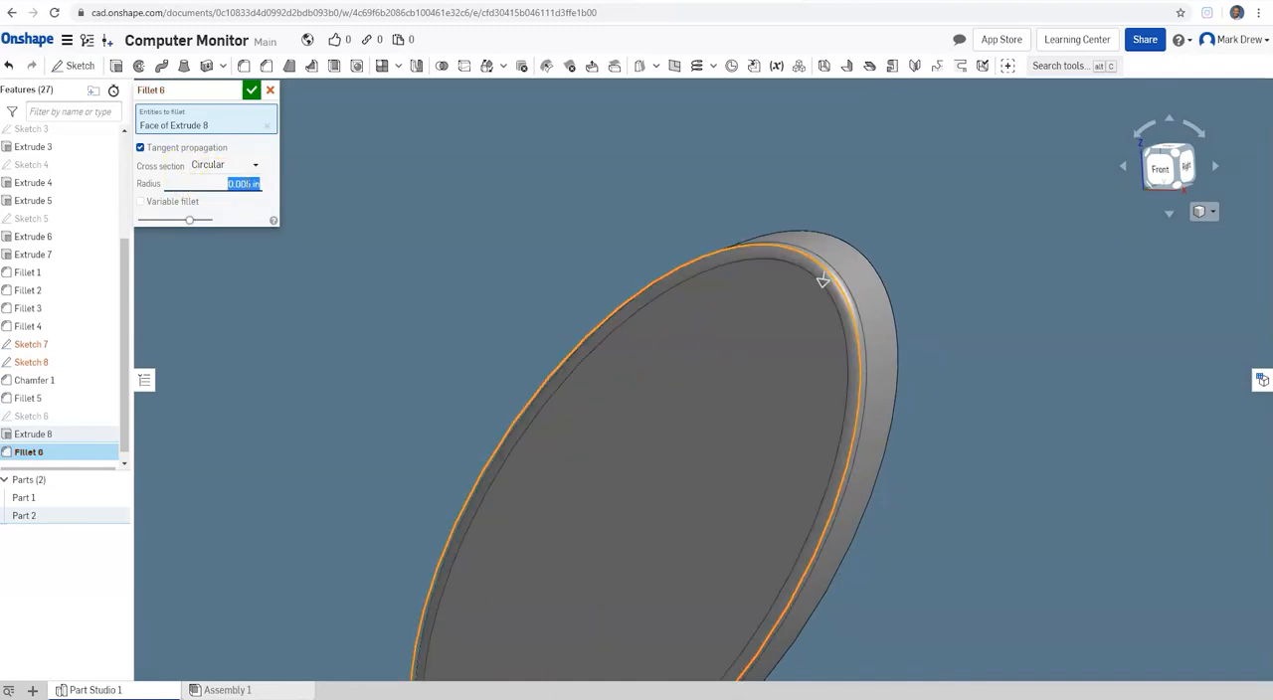
# Step: Accept the fillet on the elliptical button's front face
pyautogui.scroll(-3, 796, 294)
pyautogui.moveTo(801, 310); pyautogui.dragTo(742, 324, button='right')
pyautogui.click(252, 90)
pyautogui.scroll(-10, 751, 322)
pyautogui.moveTo(751, 320); pyautogui.dragTo(774, 414, button='middle')
pyautogui.scroll(2, 774, 415)
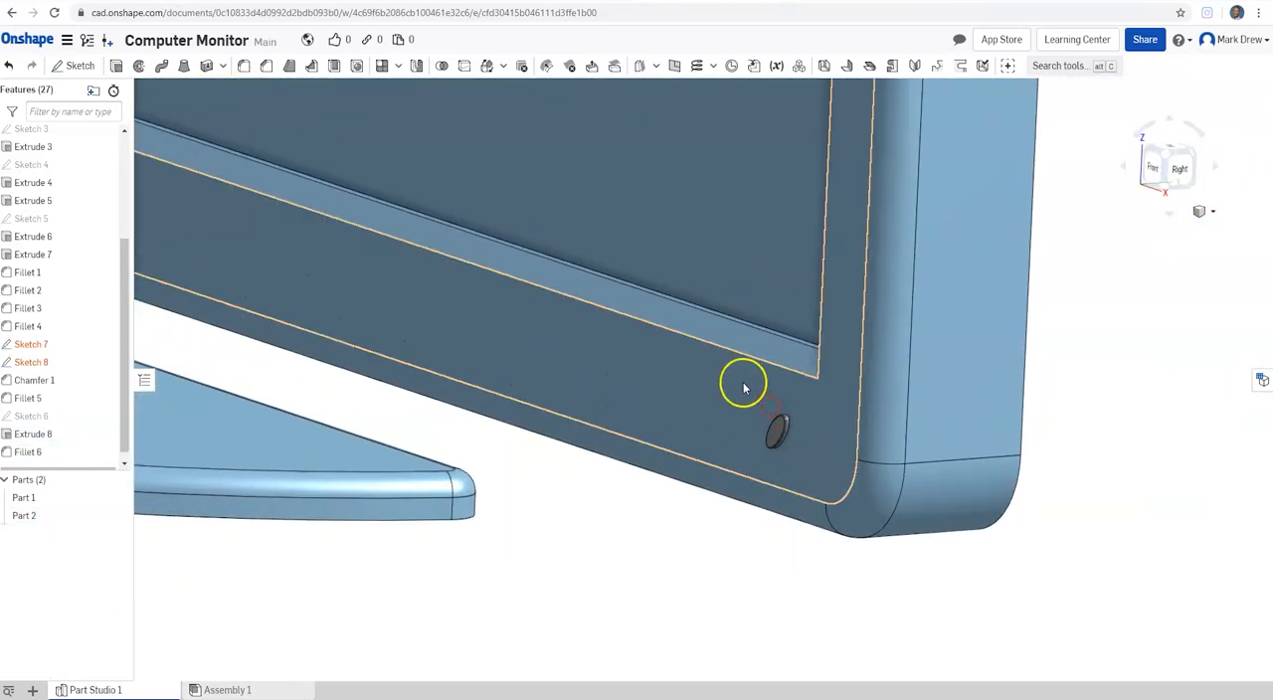
# Step: Start a linear part pattern with the elliptical button as the part to repeat
pyautogui.click(397, 66)
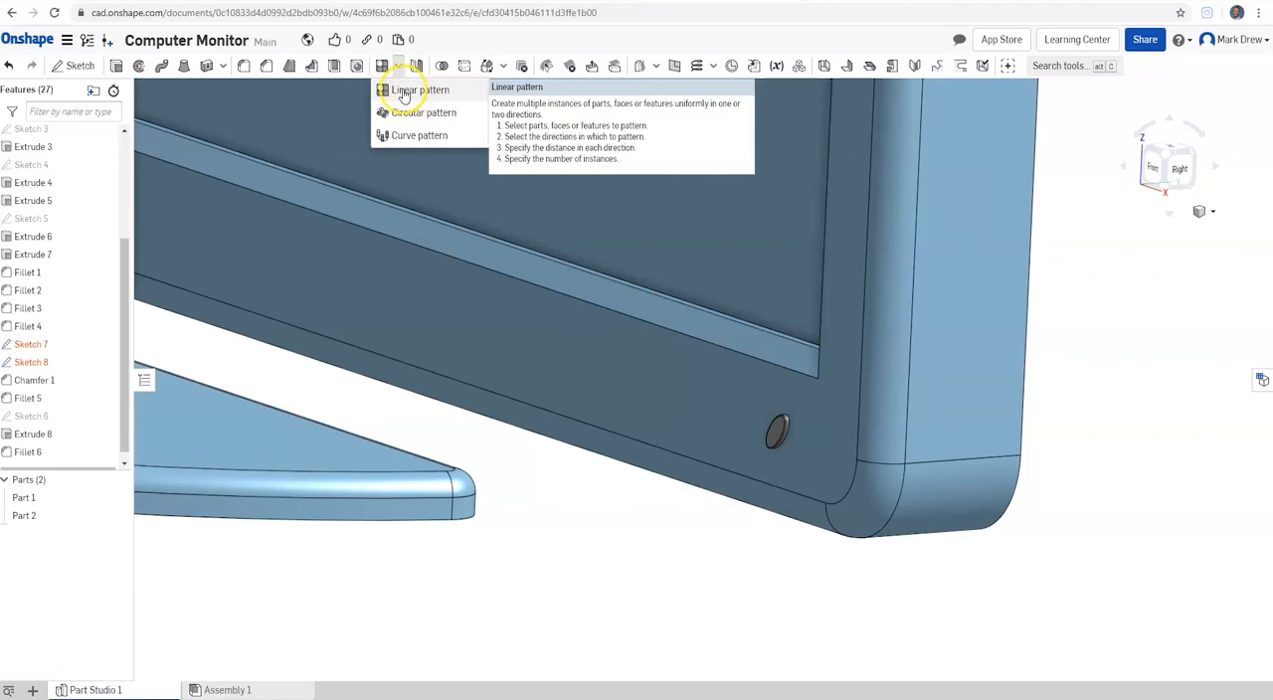
pyautogui.click(403, 92)
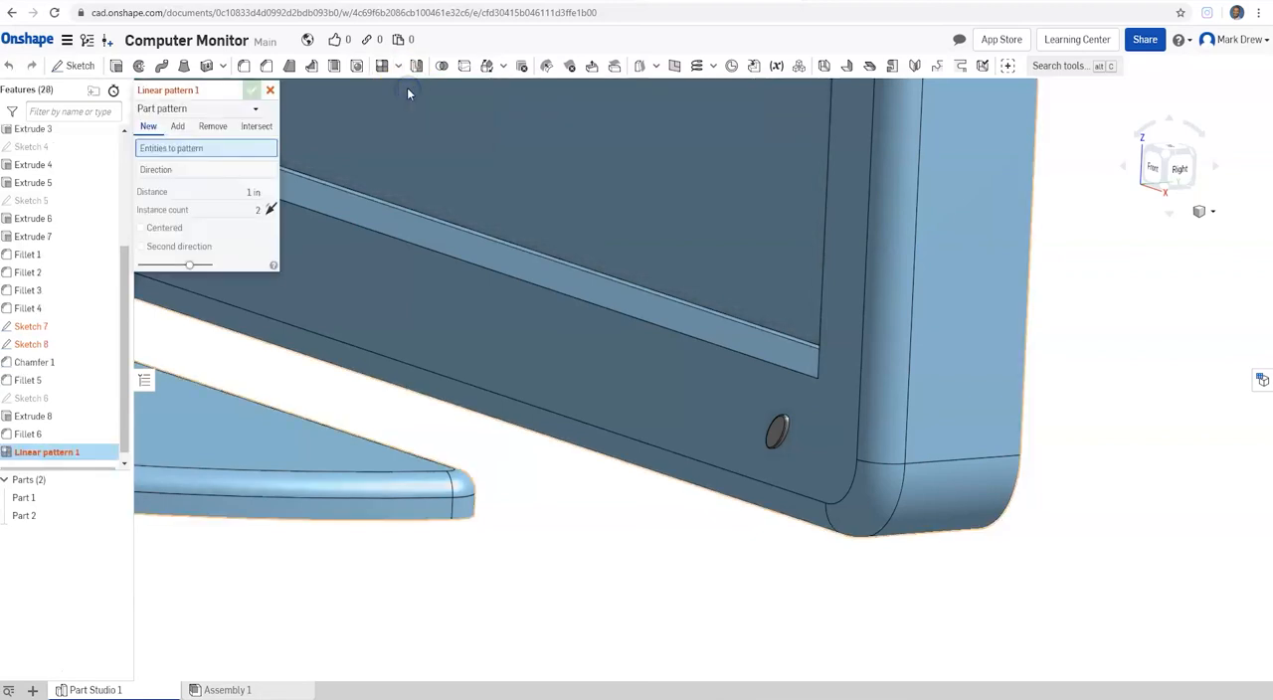
pyautogui.click(202, 107)
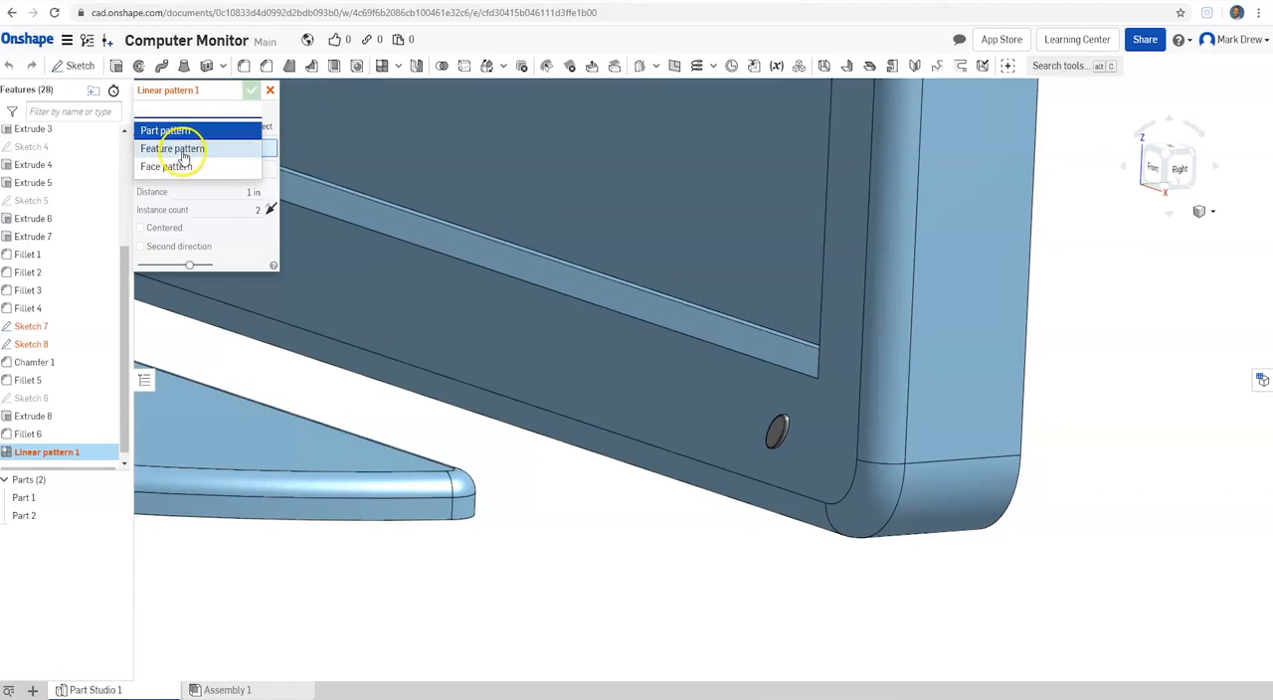
pyautogui.click(167, 130)
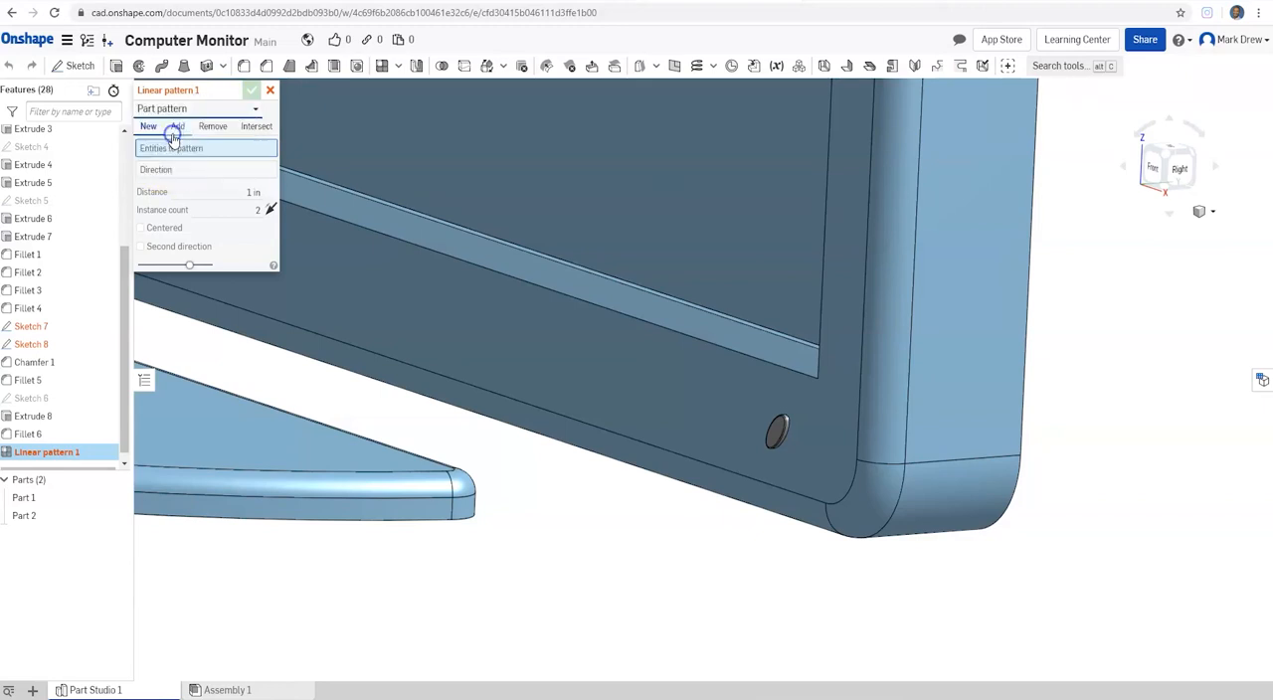
pyautogui.click(776, 430)
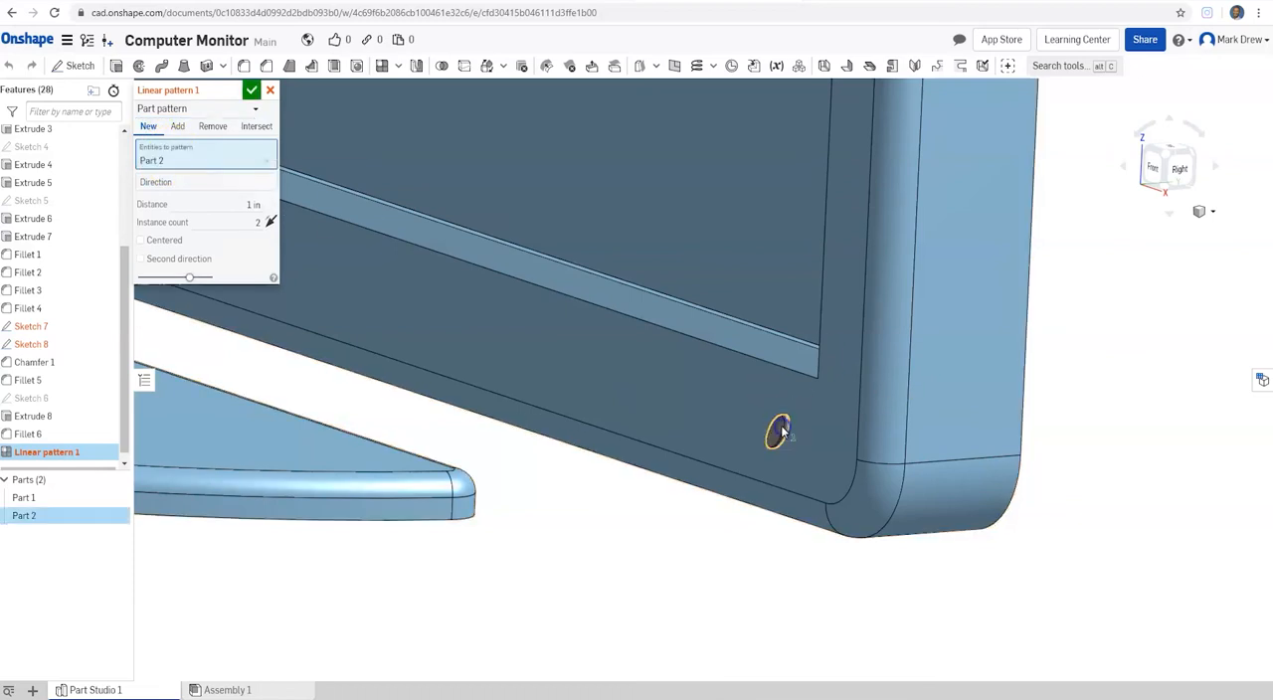
pyautogui.click(204, 109)
pyautogui.click(189, 129)
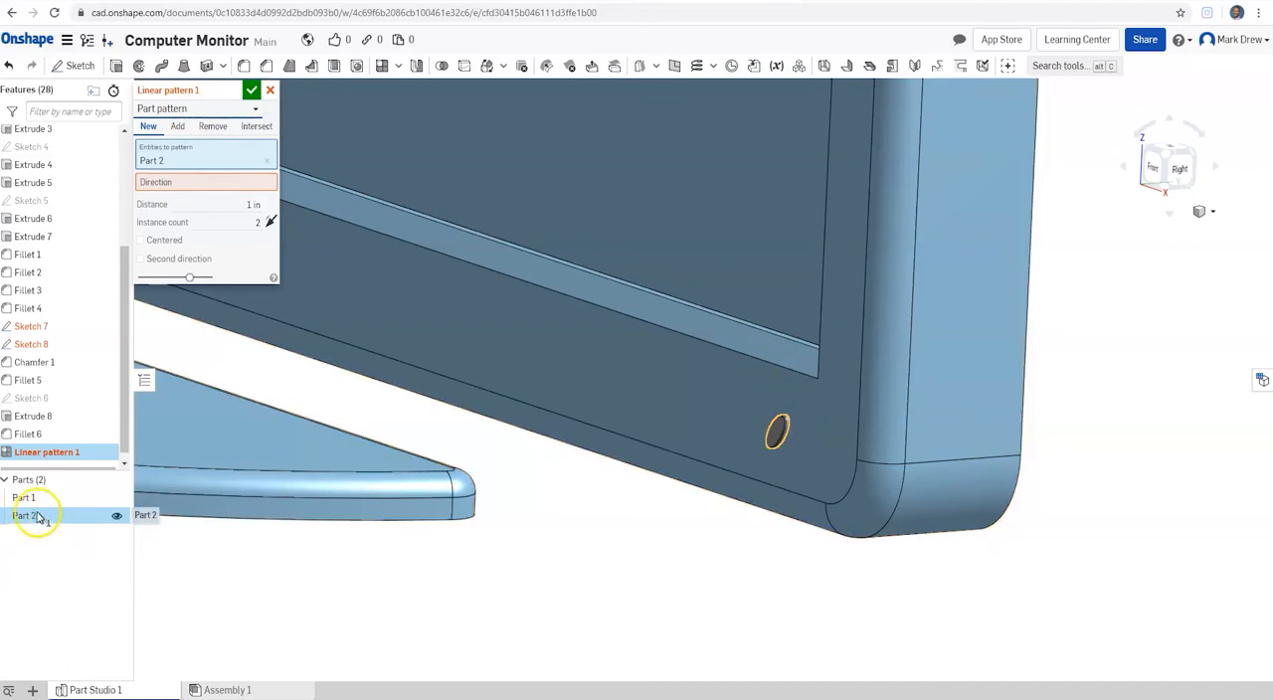
pyautogui.click(199, 109)
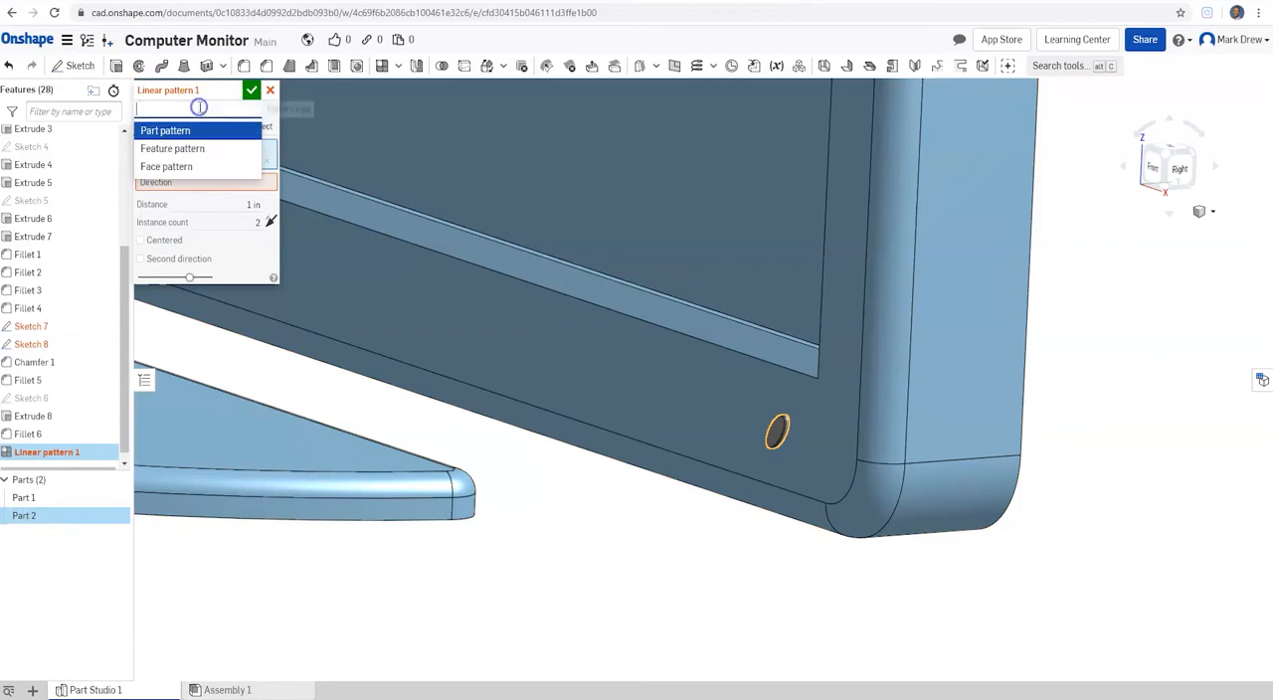
pyautogui.click(184, 130)
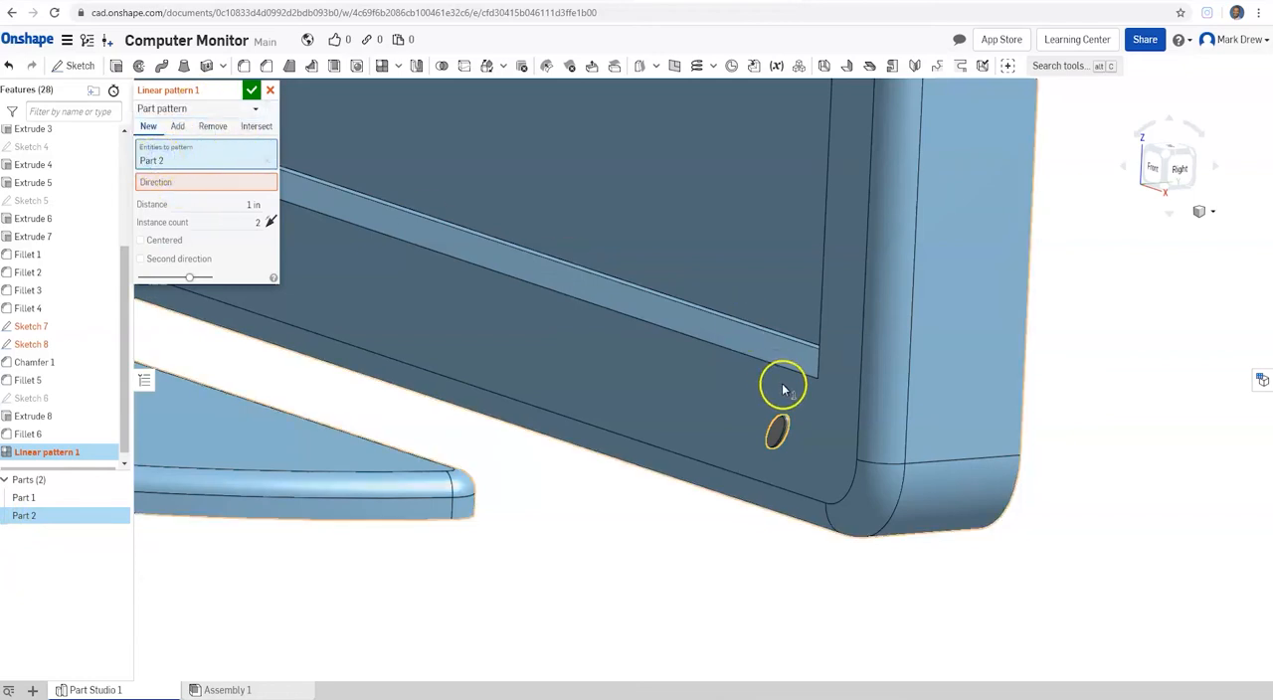
pyautogui.click(780, 432)
pyautogui.click(29, 515)
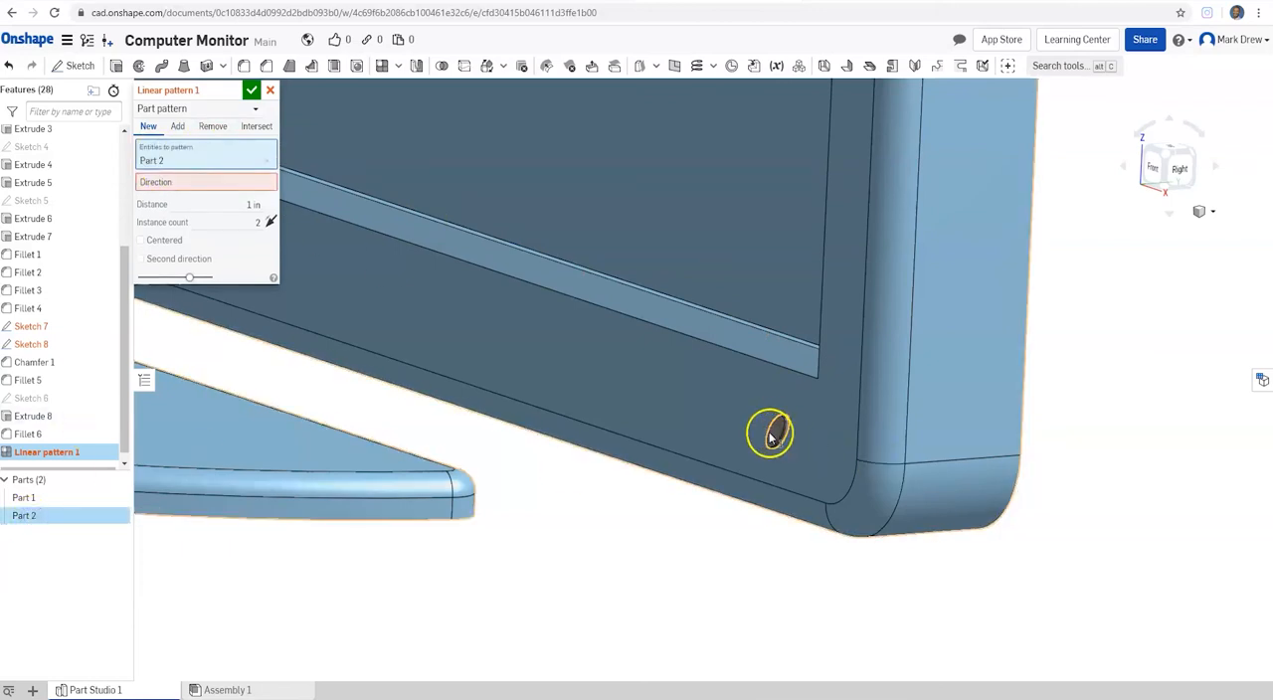
# Step: Set the pattern direction along the long chamfer edge beneath the screen
pyautogui.click(222, 188)
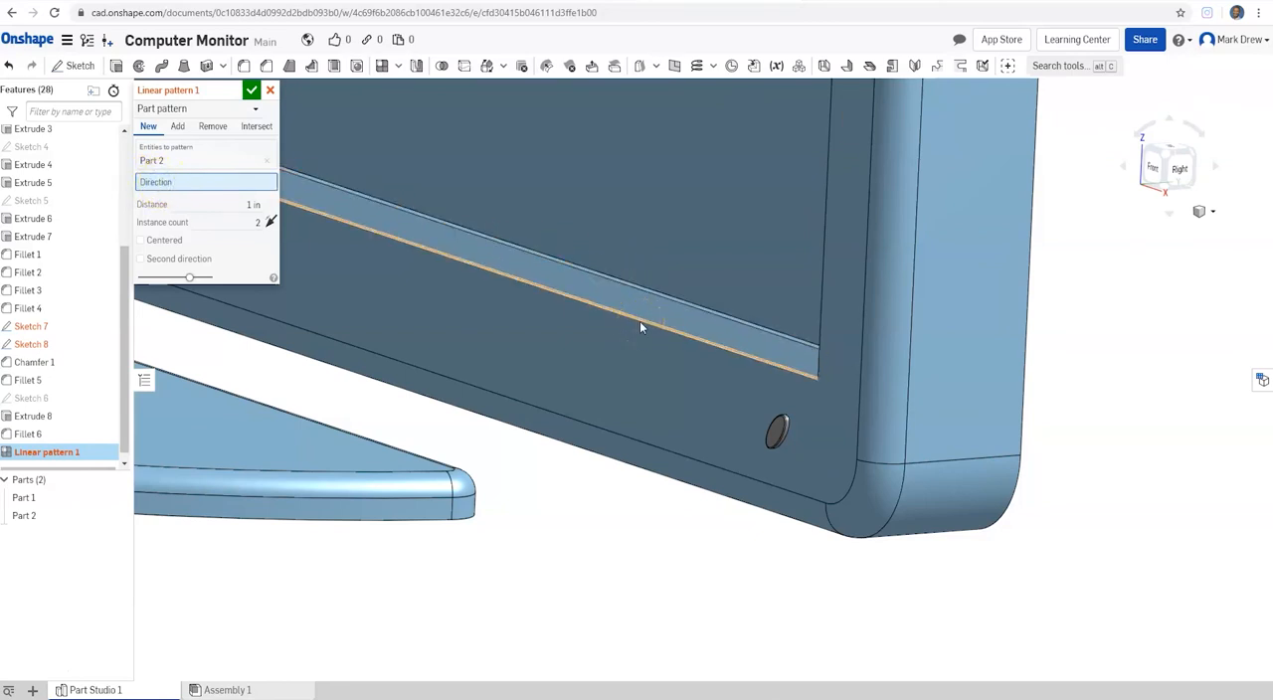
pyautogui.click(632, 442)
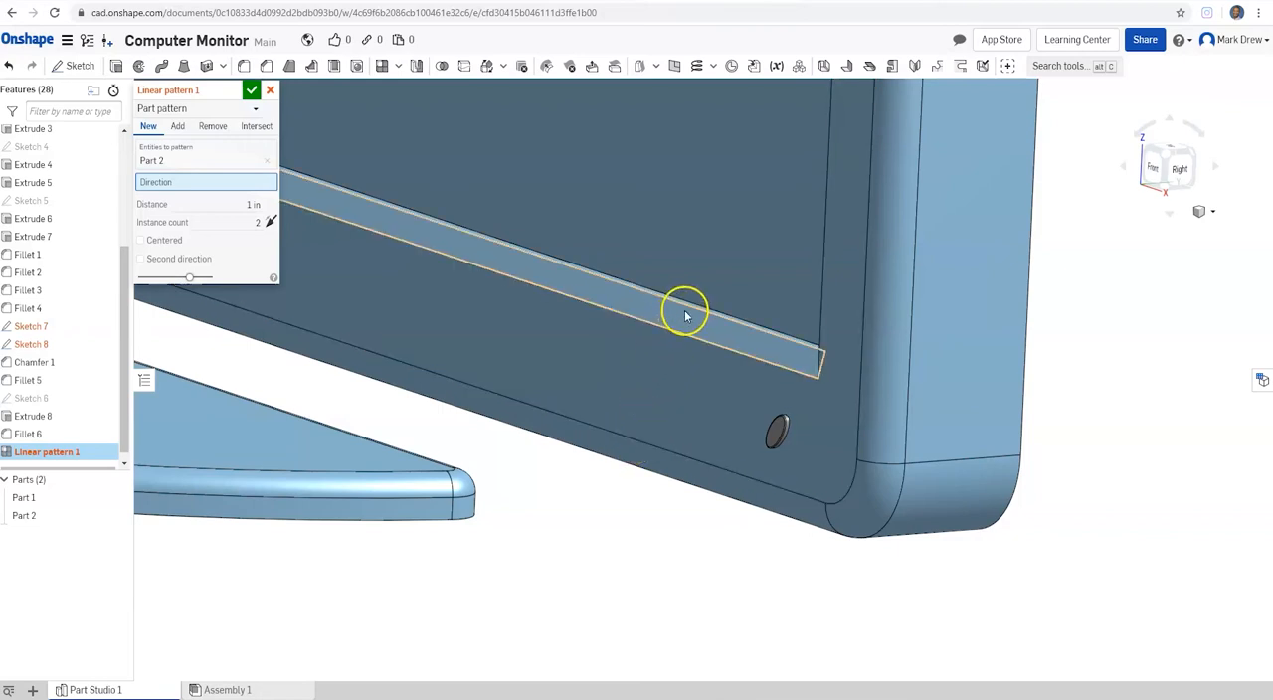
pyautogui.click(688, 306)
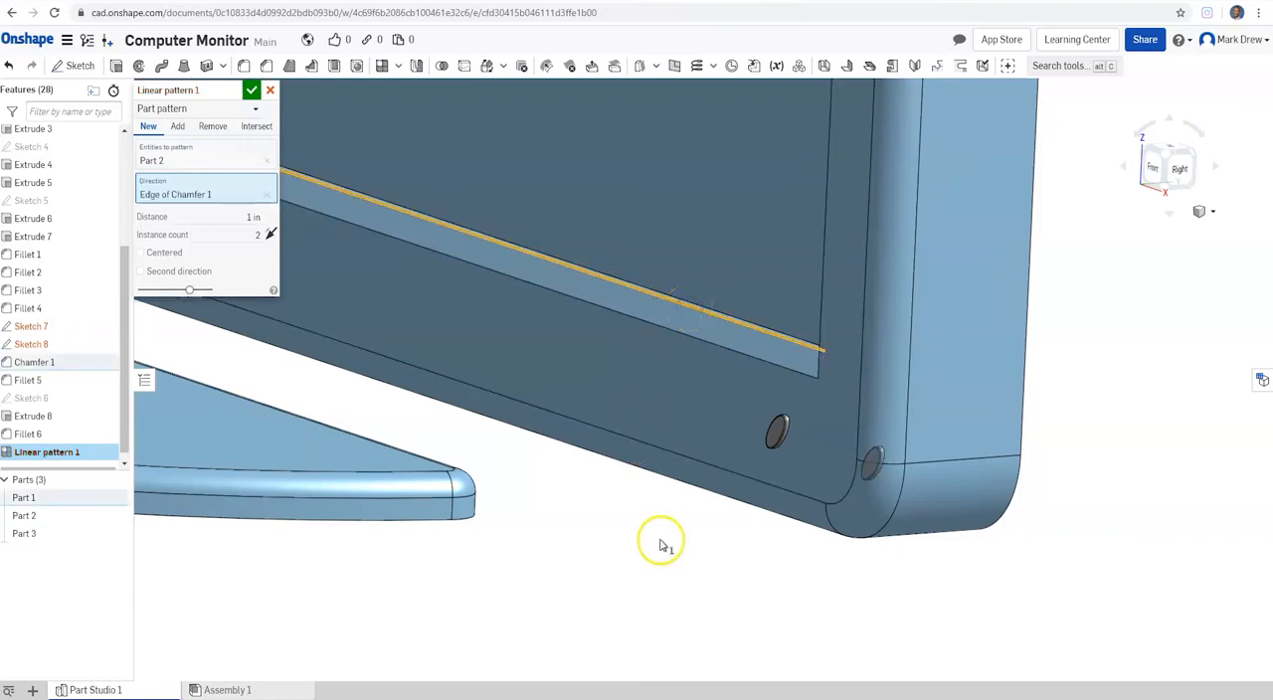
pyautogui.click(270, 234)
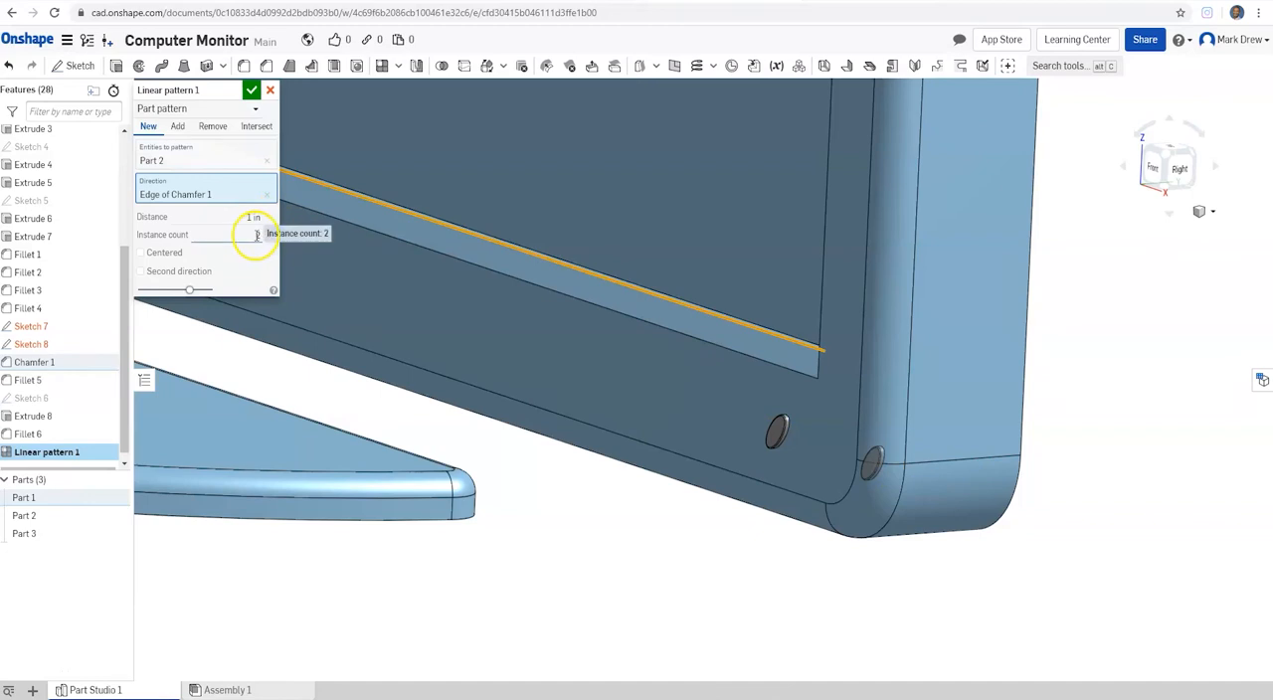
# Step: Pattern the button with a 0.5 in distance, the direction reversed and 4 instances, and accept the feature
pyautogui.click(267, 217)
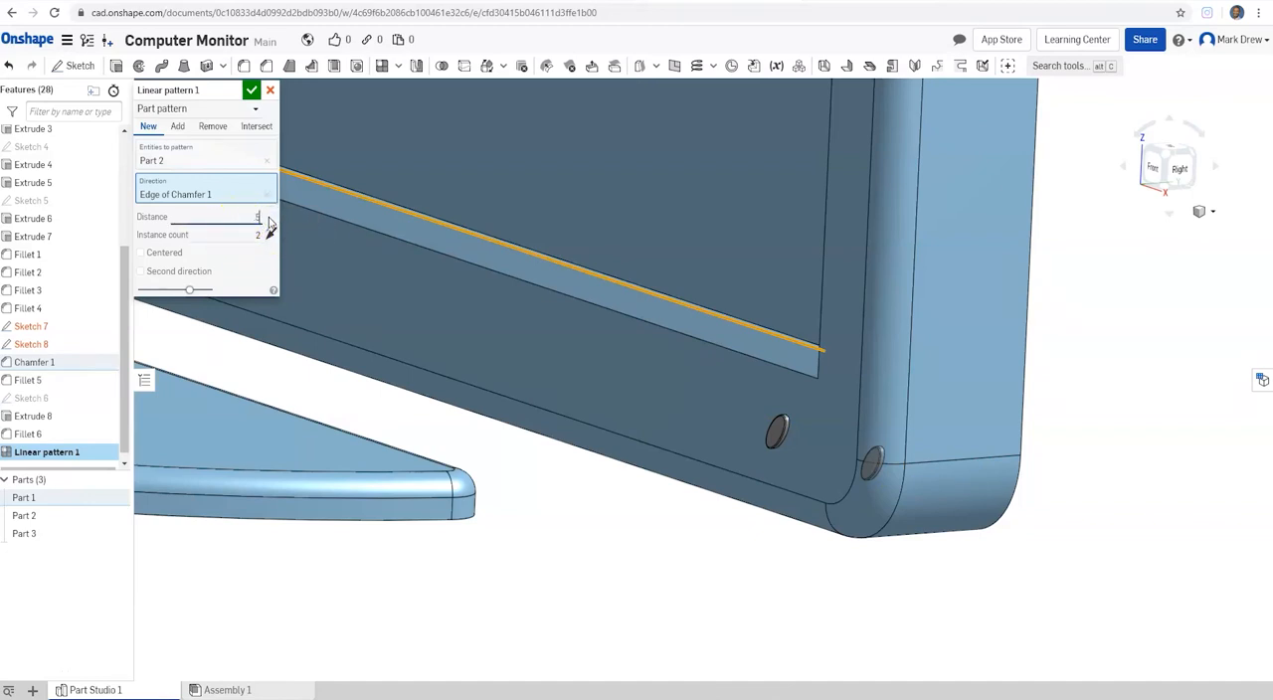
pyautogui.write('.5')
pyautogui.press('Return')
pyautogui.click(270, 234)
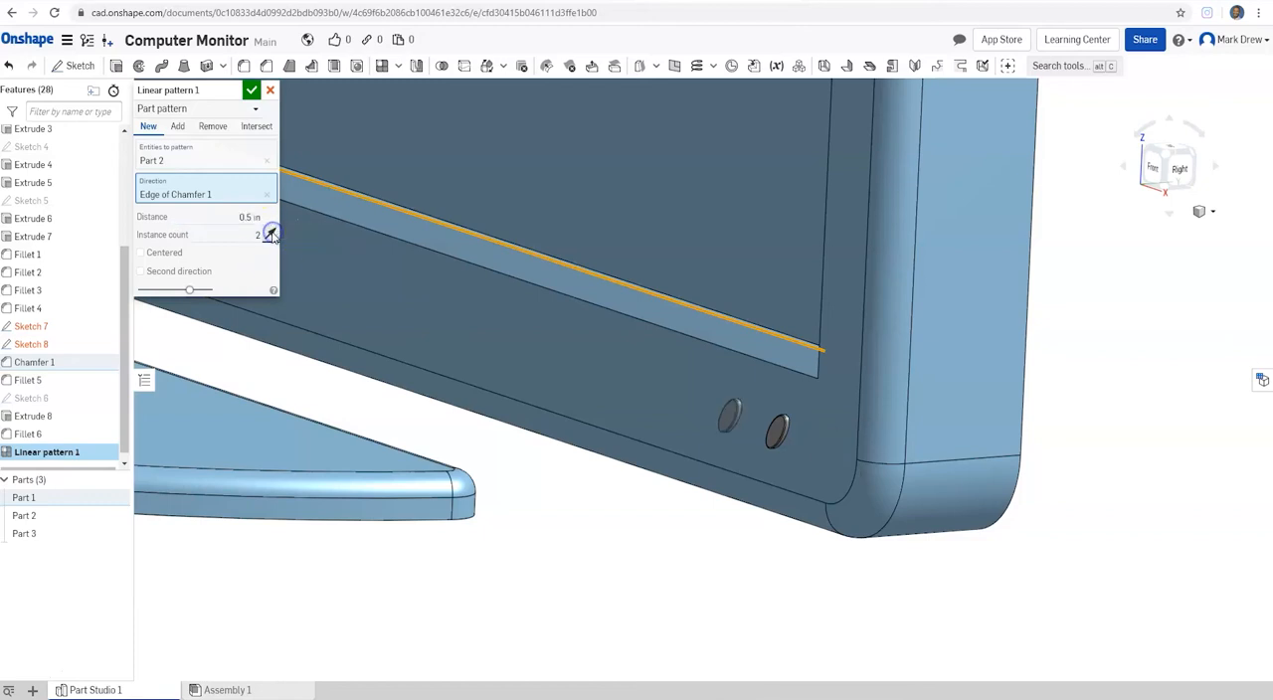
pyautogui.write('4')
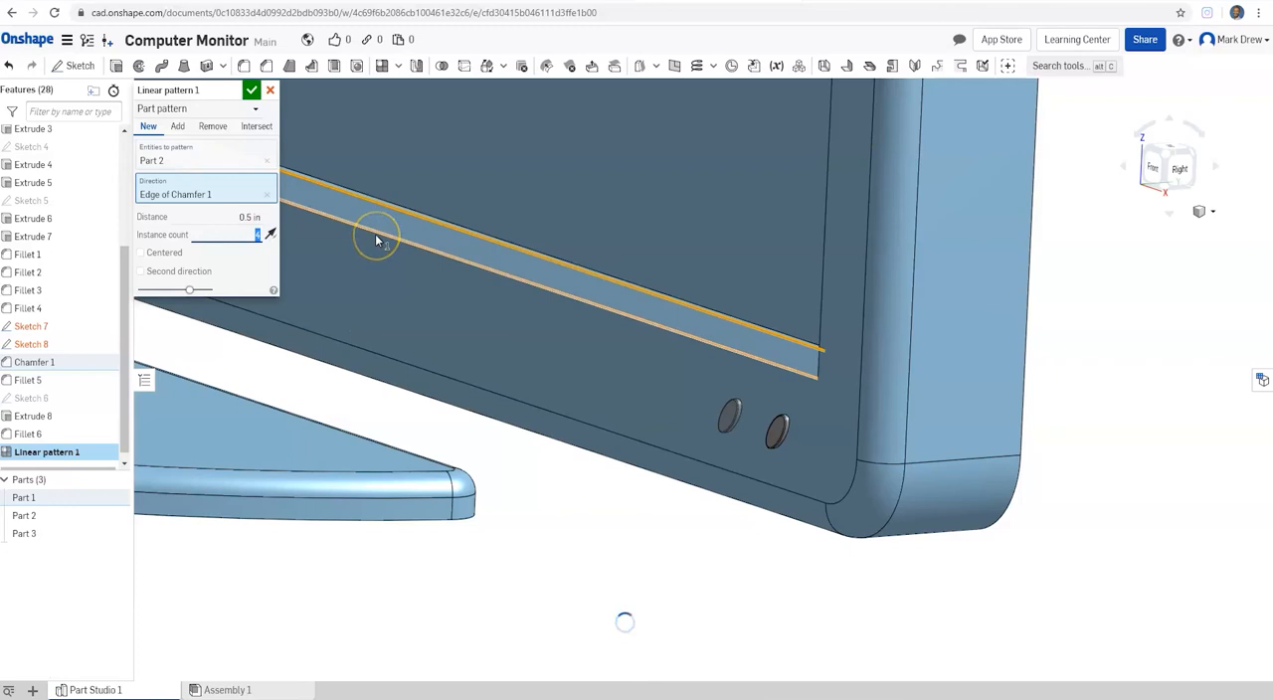
pyautogui.click(645, 335)
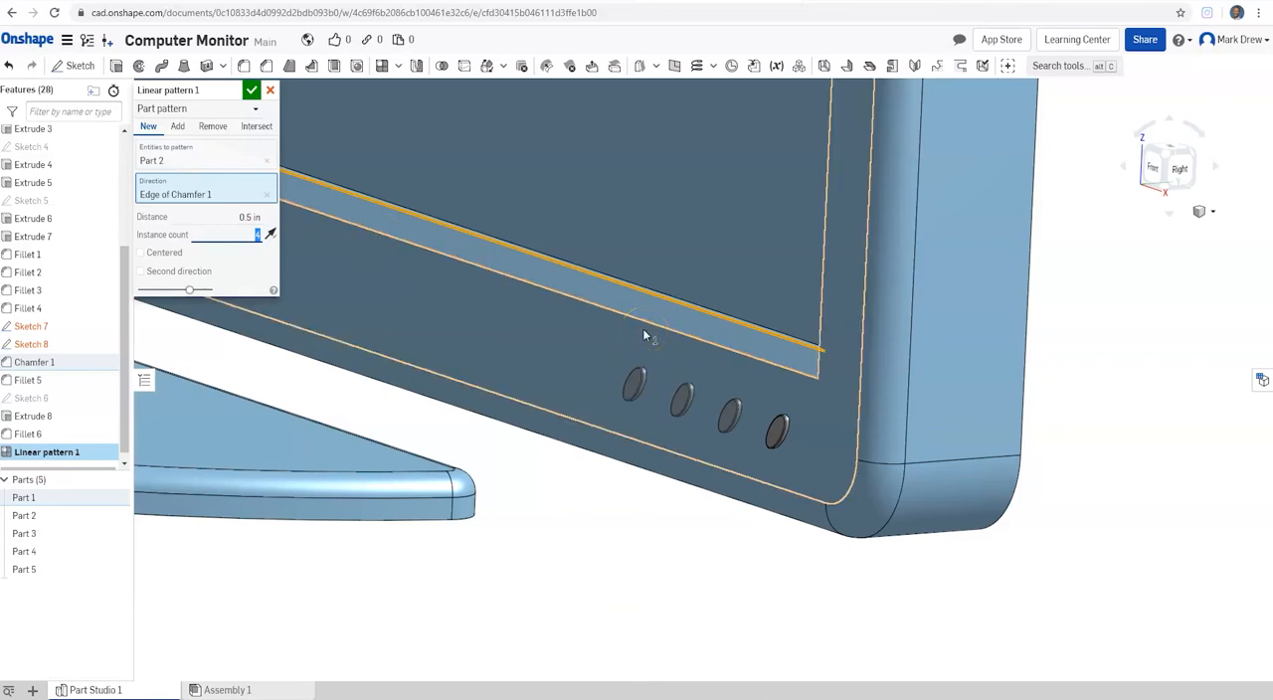
pyautogui.scroll(-8, 651, 335)
pyautogui.moveTo(575, 281); pyautogui.dragTo(640, 376, button='middle')
pyautogui.moveTo(640, 376); pyautogui.dragTo(720, 337, button='right')
pyautogui.scroll(-3, 720, 337)
pyautogui.scroll(2, 719, 336)
pyautogui.click(251, 90)
# Step: Start a sketch on the bezel's front face and choose the Center point circle tool
pyautogui.moveTo(725, 294); pyautogui.dragTo(713, 378, button='right')
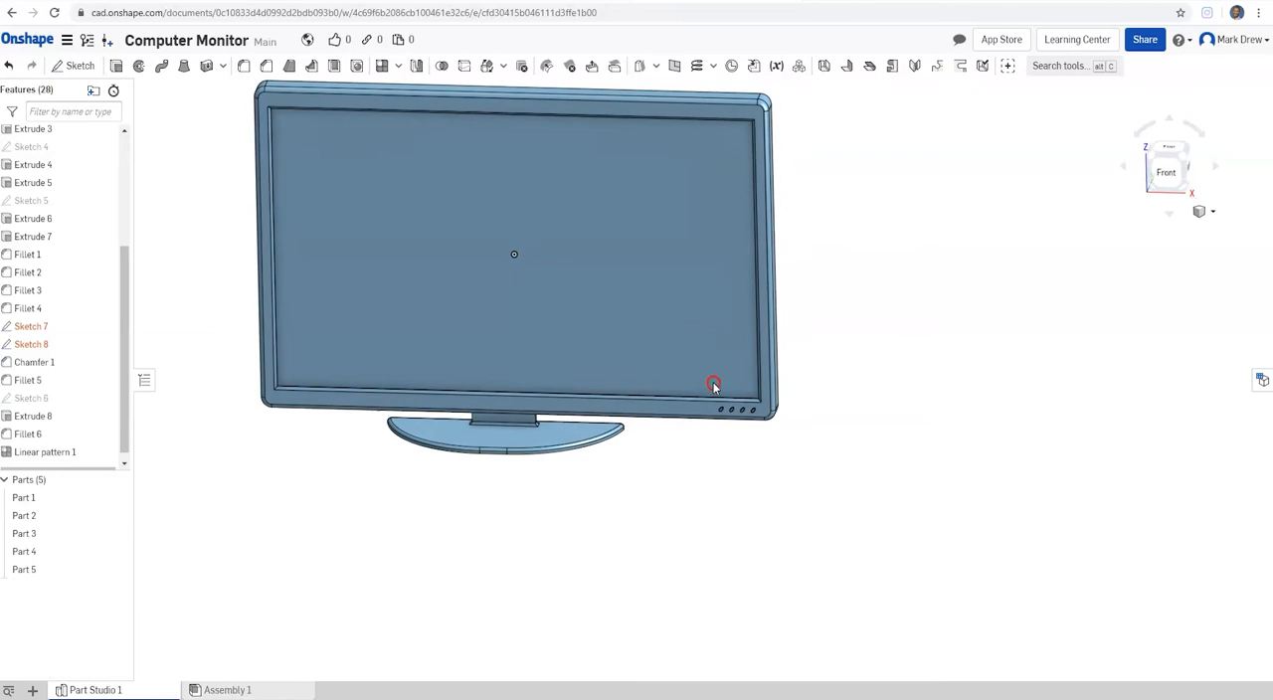
pyautogui.moveTo(645, 165); pyautogui.dragTo(680, 188, button='right')
pyautogui.scroll(5, 517, 435)
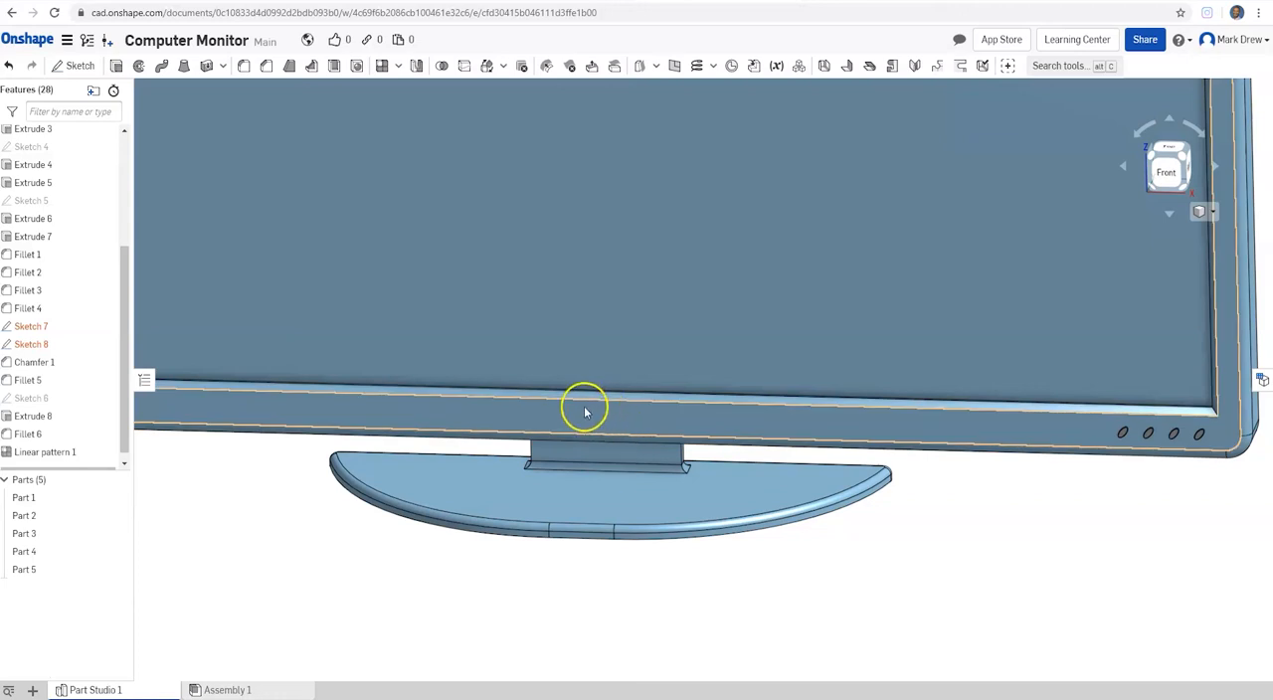
pyautogui.click(590, 426)
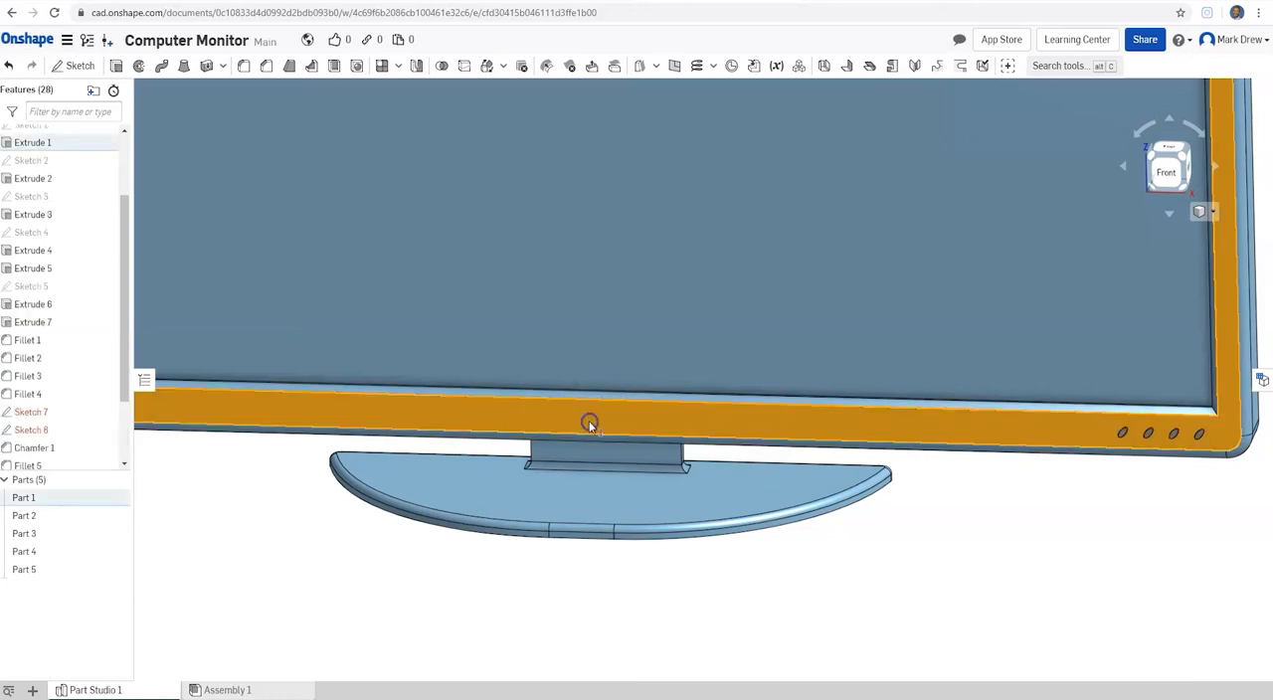
pyautogui.click(65, 66)
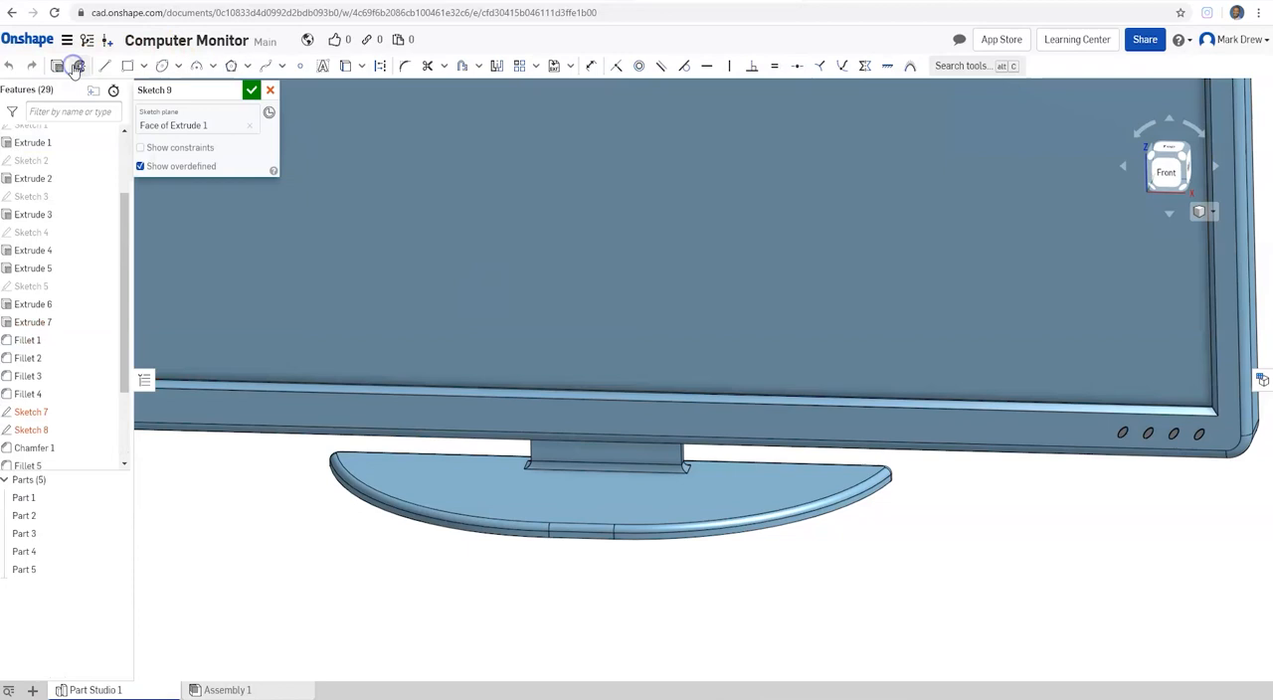
pyautogui.click(177, 66)
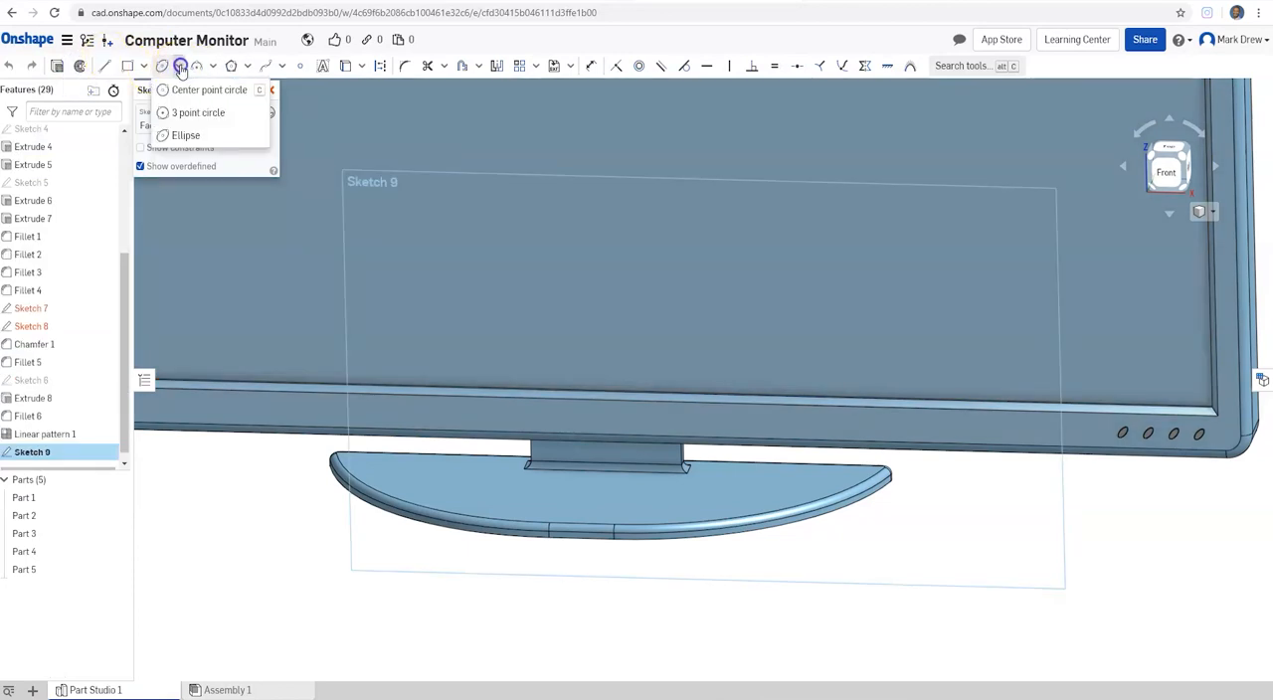
pyautogui.click(190, 99)
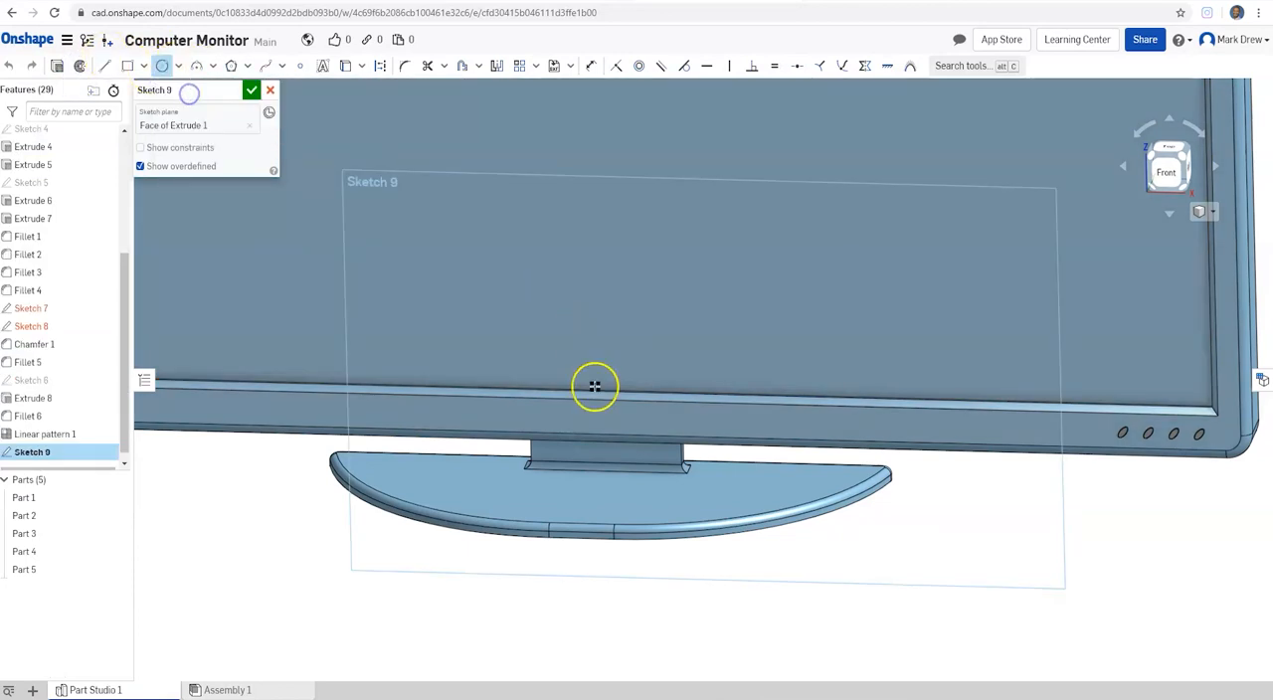
# Step: Draw a circle about 0.234 in in diameter on the lower bezel, centred roughly above the stand's neck
pyautogui.moveTo(653, 407); pyautogui.dragTo(837, 409, button='right')
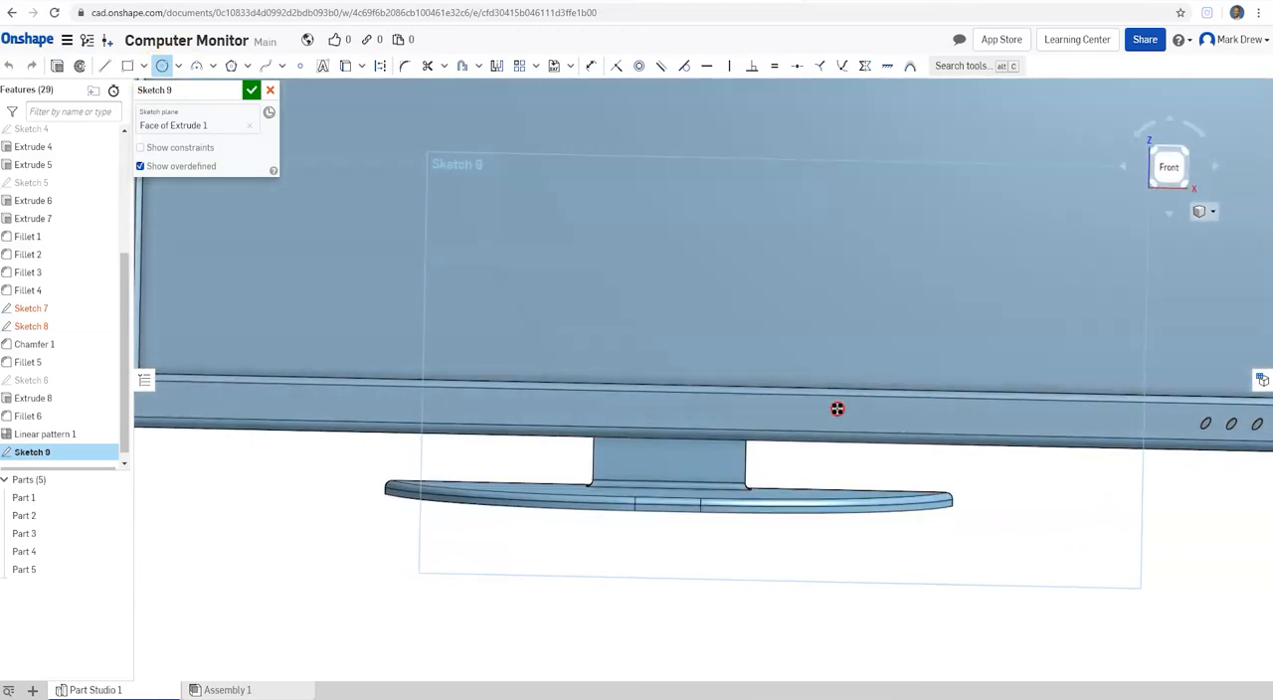
pyautogui.scroll(5, 677, 422)
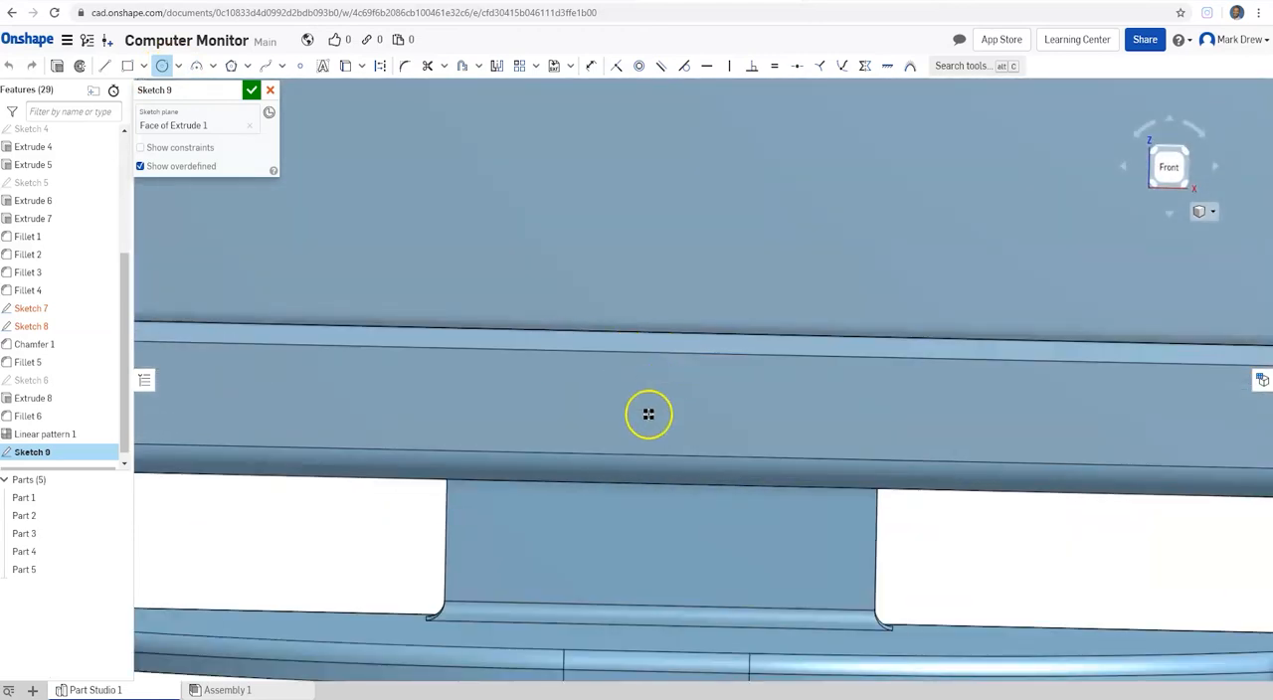
pyautogui.moveTo(533, 408); pyautogui.dragTo(630, 366, button='right')
pyautogui.click(1167, 164)
pyautogui.scroll(5, 662, 617)
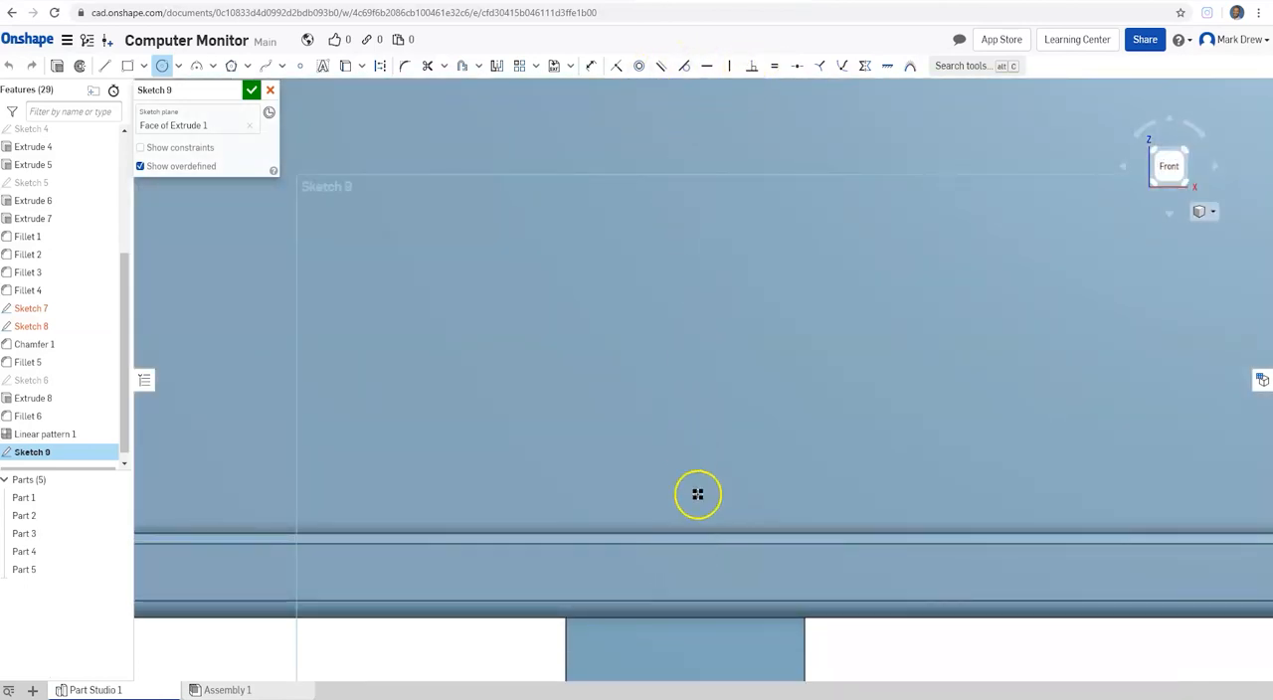
pyautogui.click(693, 576)
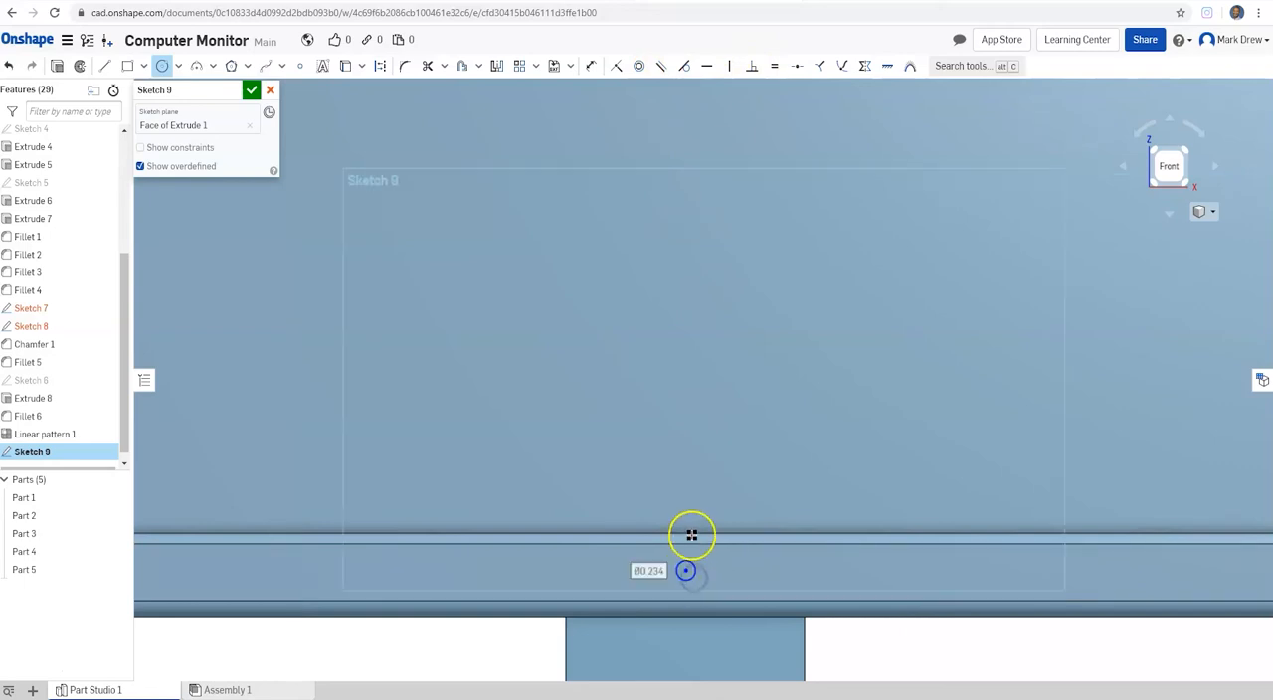
# Step: Shrink the circle on the lower bezel freehand to a small dot and finish the sketch
pyautogui.scroll(5, 710, 560)
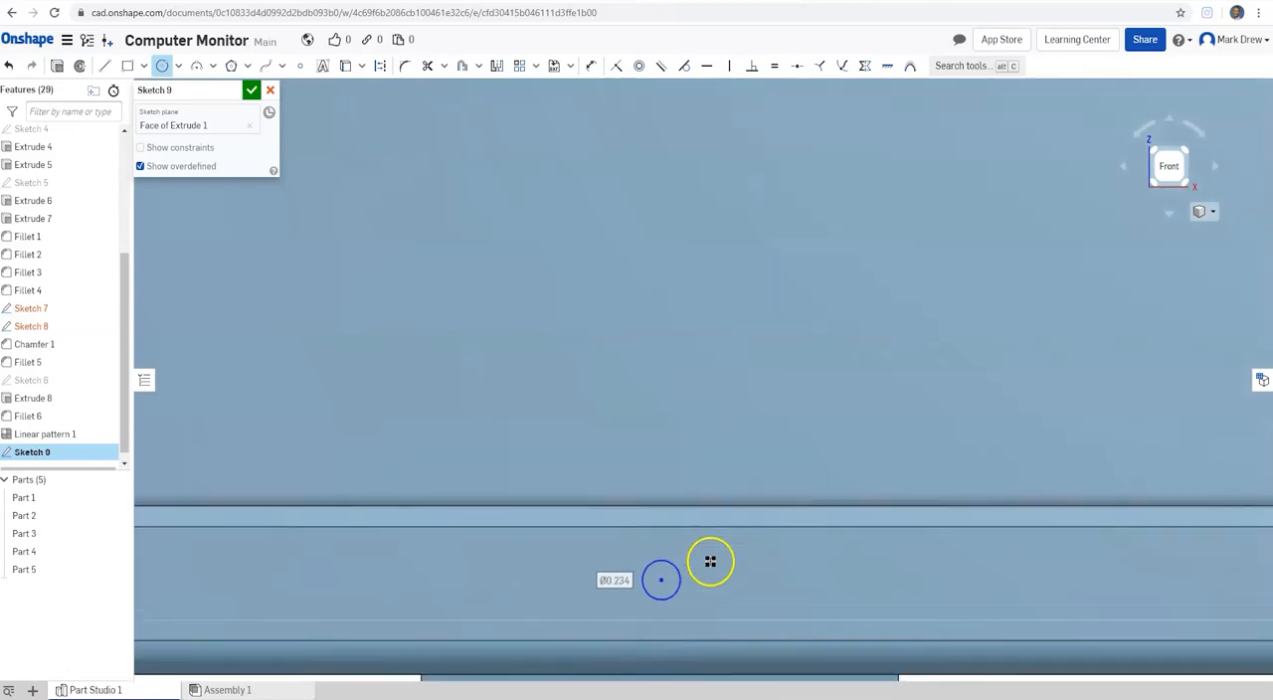
pyautogui.moveTo(661, 549); pyautogui.dragTo(651, 562)
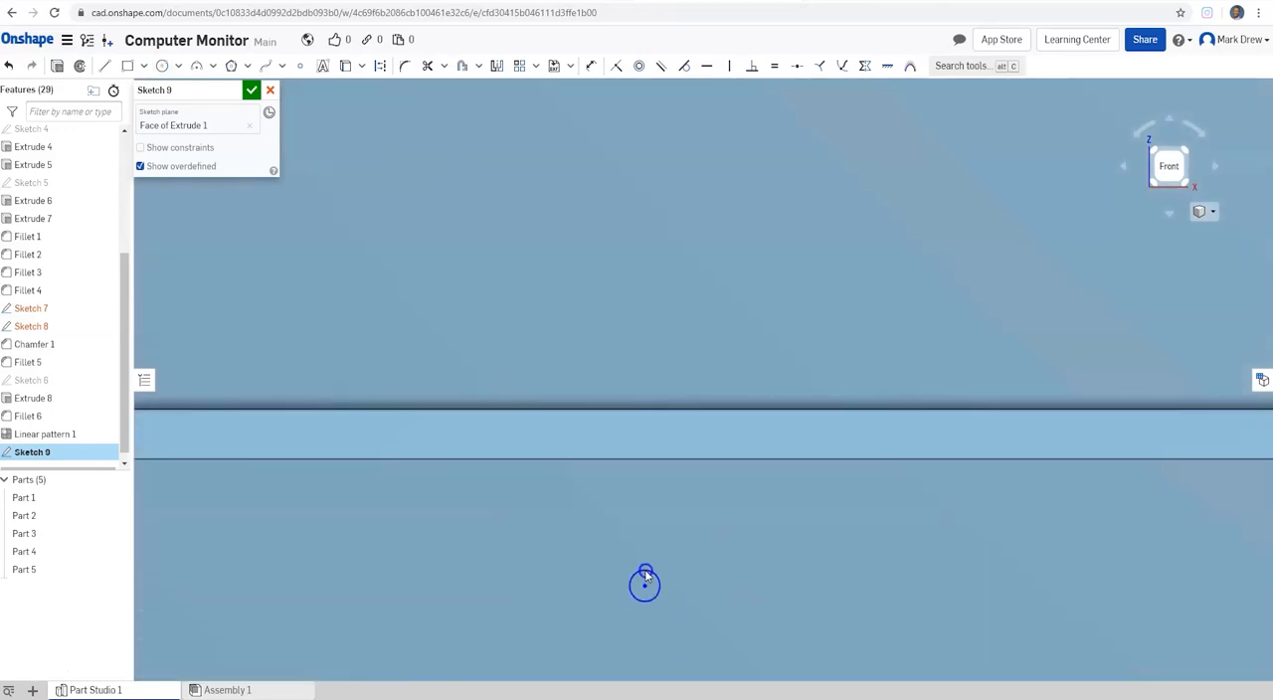
pyautogui.scroll(-3, 687, 532)
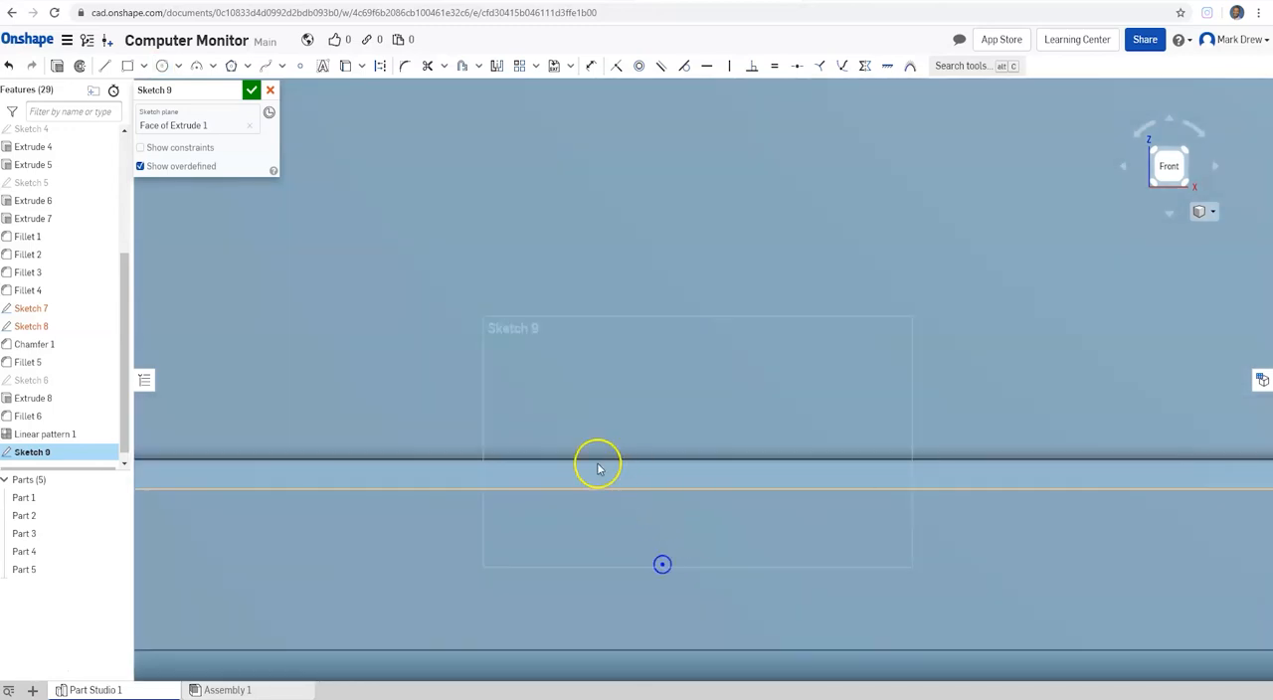
pyautogui.click(251, 89)
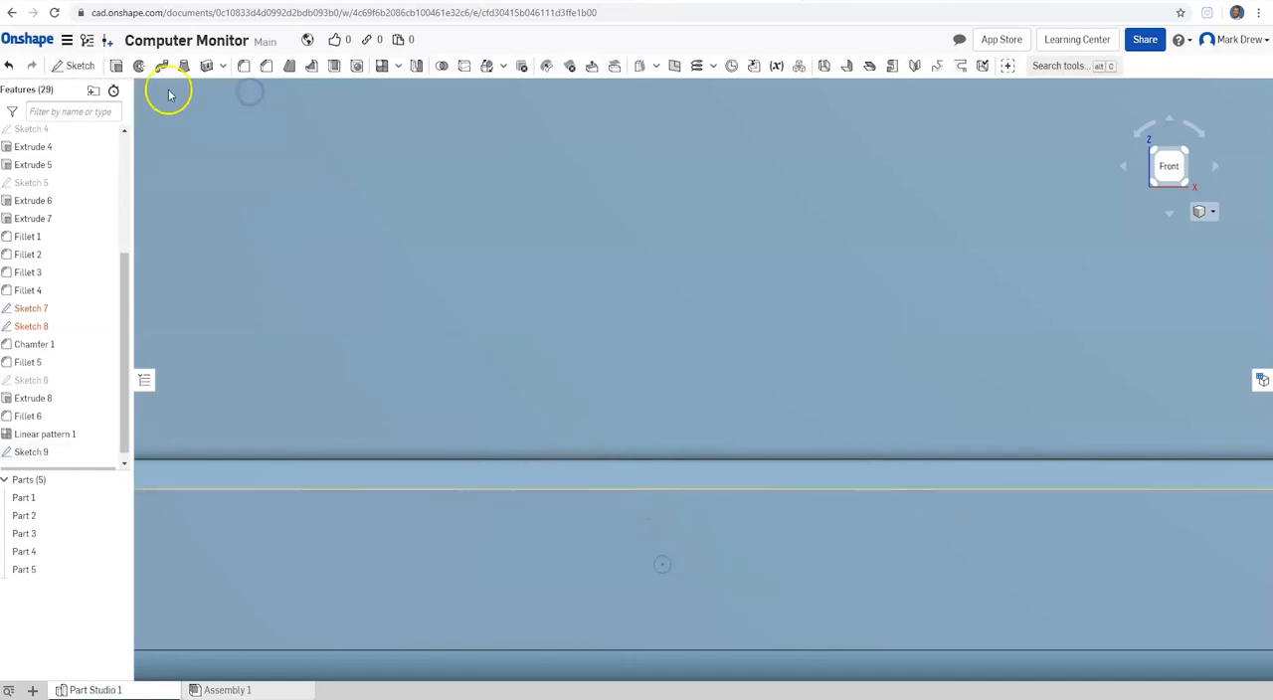
# Step: Cut the small circle on the lower bezel about 0.011 in deep with a Remove extrude and accept the feature
pyautogui.click(114, 66)
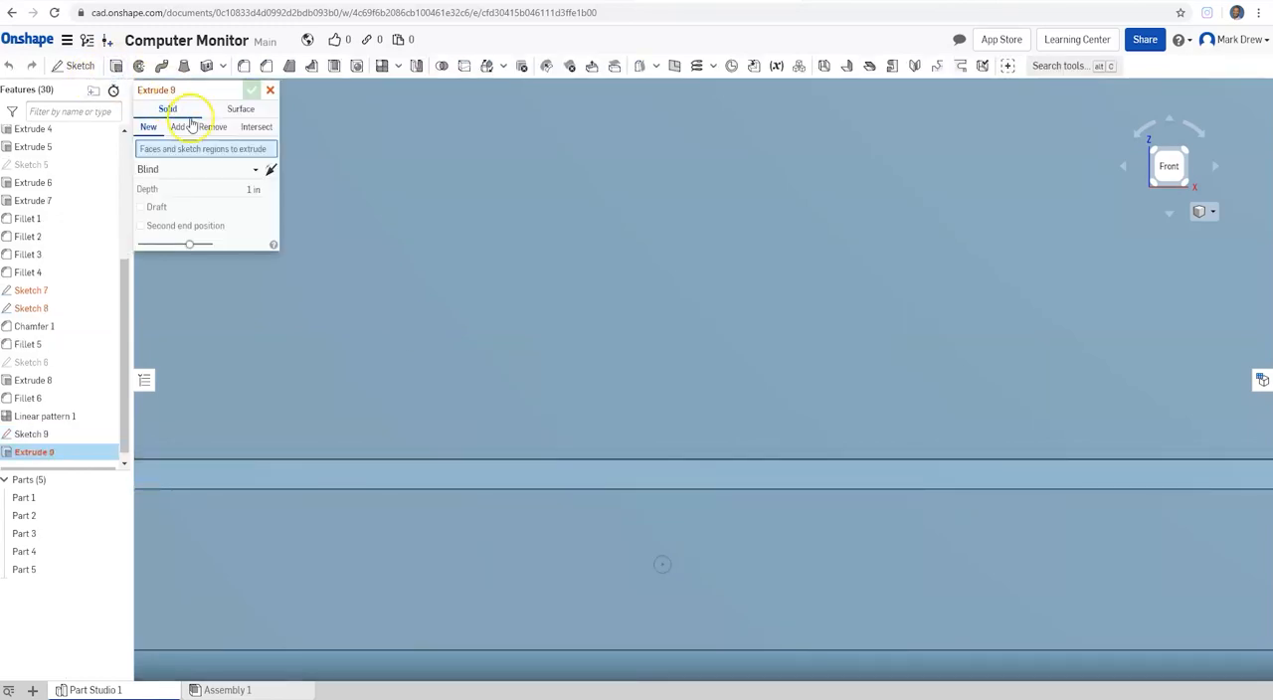
pyautogui.click(216, 130)
pyautogui.scroll(5, 676, 576)
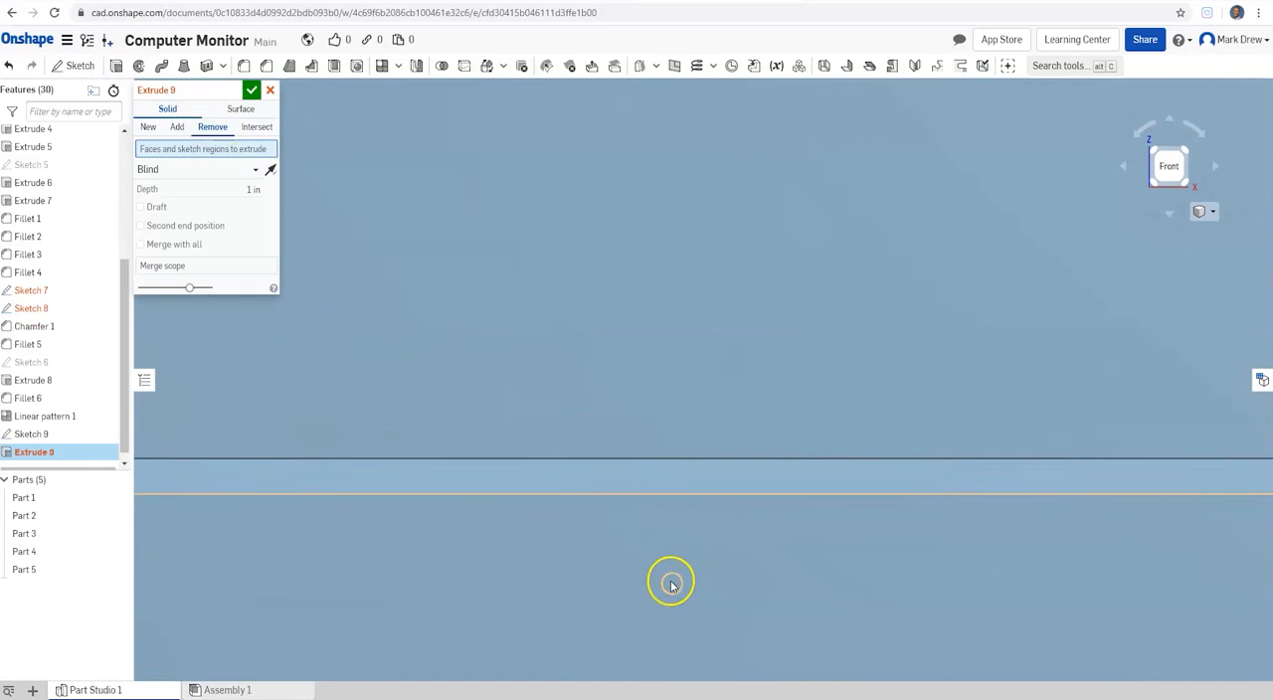
pyautogui.click(695, 565)
pyautogui.moveTo(659, 525); pyautogui.dragTo(638, 523, button='right')
pyautogui.scroll(-3, 637, 523)
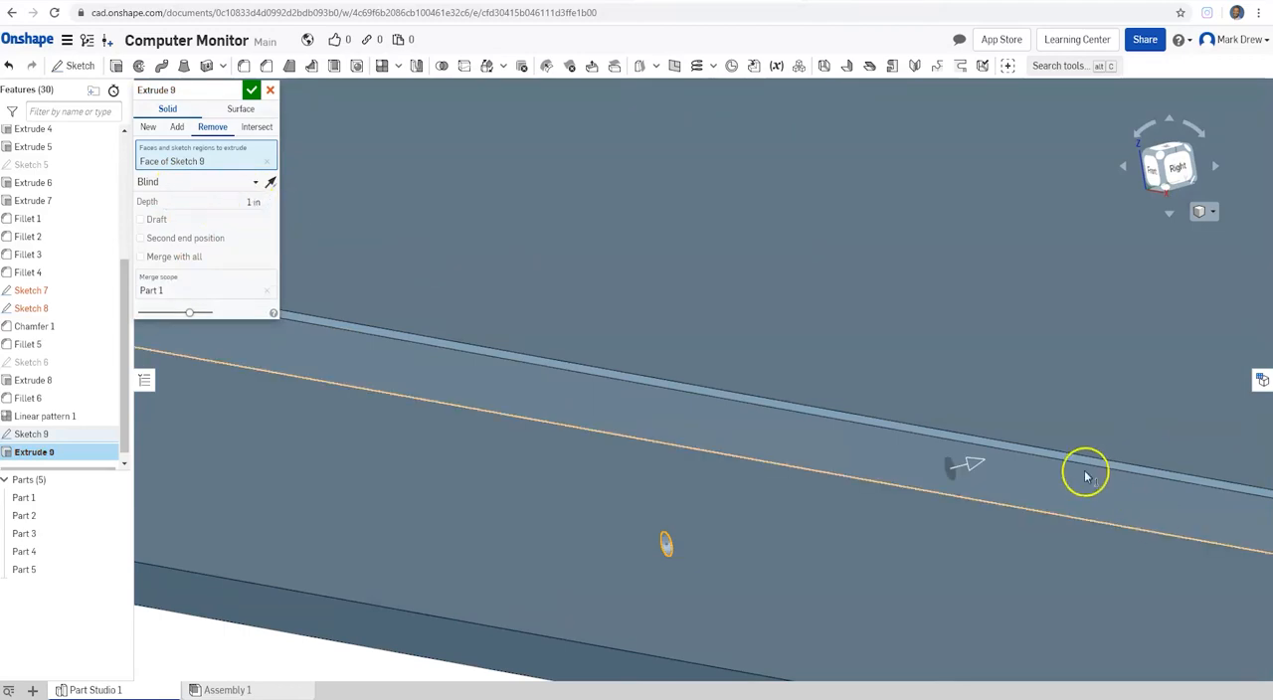
pyautogui.moveTo(977, 473); pyautogui.dragTo(908, 485)
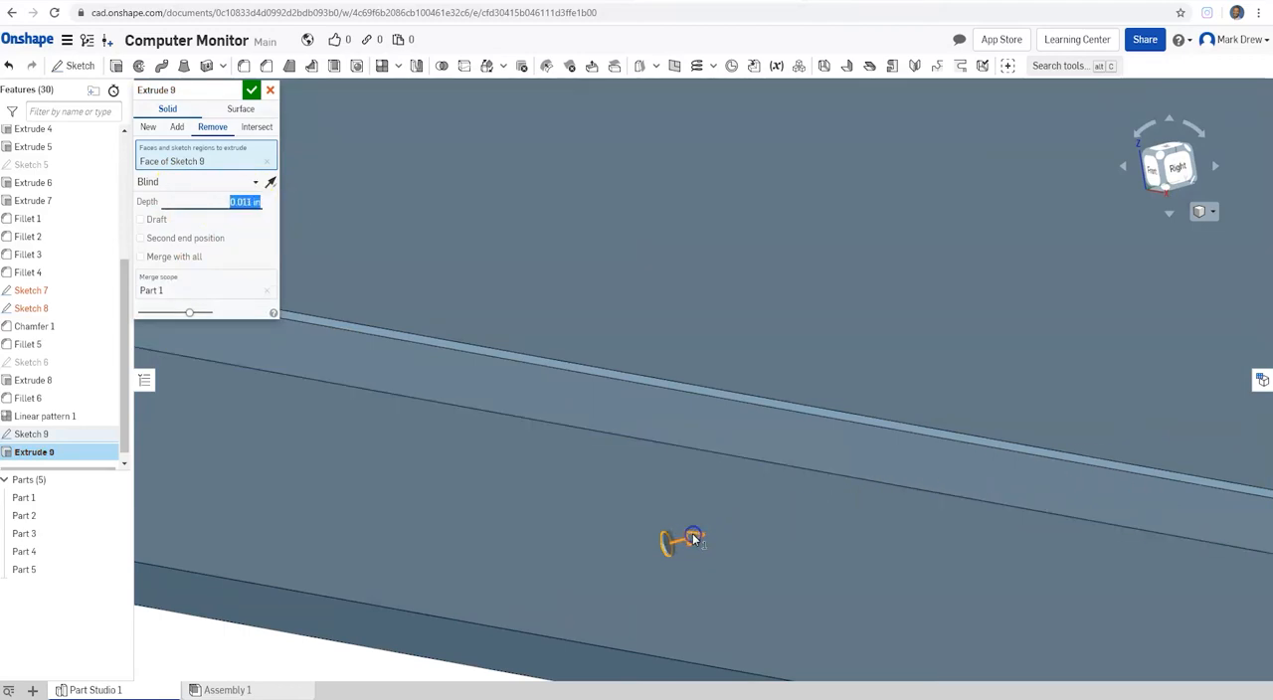
pyautogui.click(251, 90)
# Step: Start a linear pattern of the Feature pattern type and select the small hole's cut, Extrude 9, as the feature to pattern
pyautogui.moveTo(435, 252); pyautogui.dragTo(681, 397, button='right')
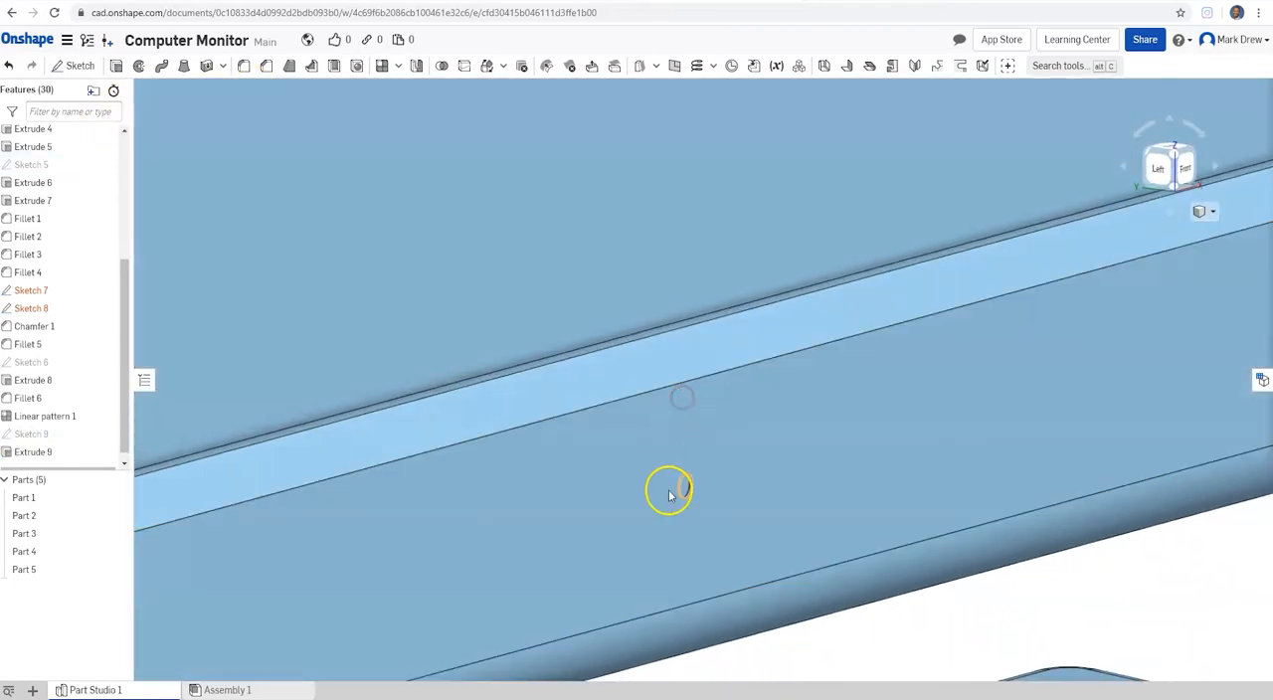
pyautogui.scroll(-5, 669, 495)
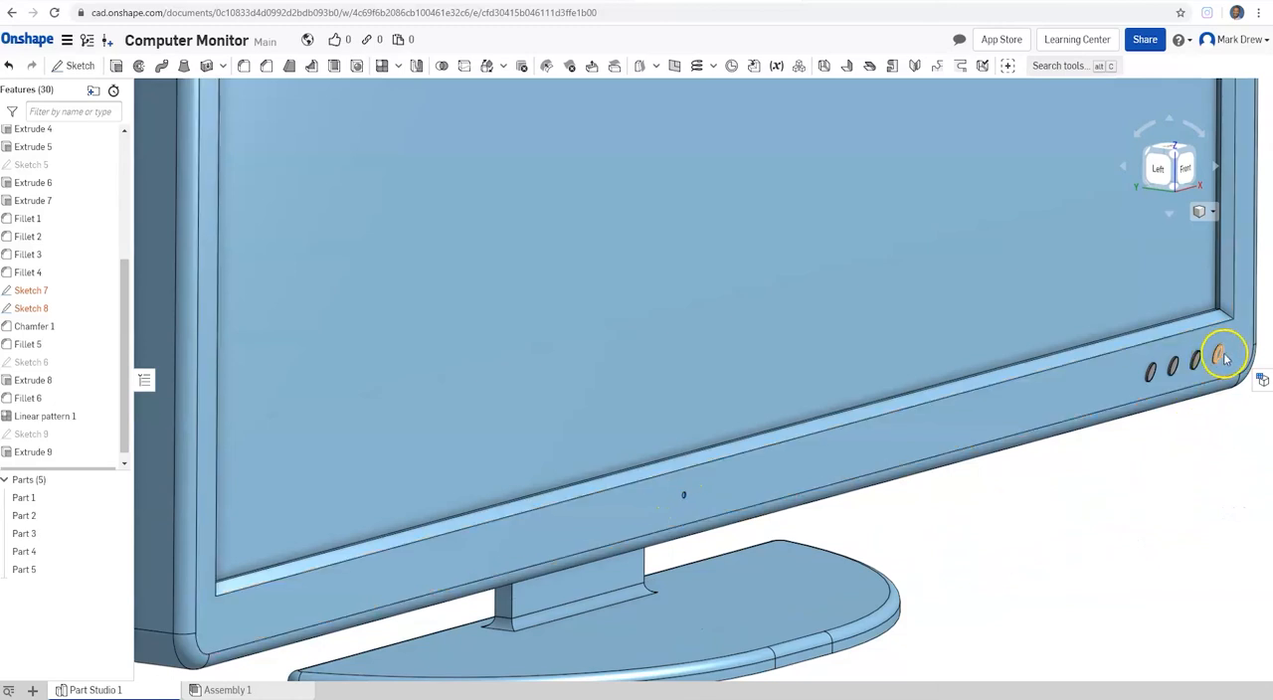
pyautogui.scroll(-5, 690, 503)
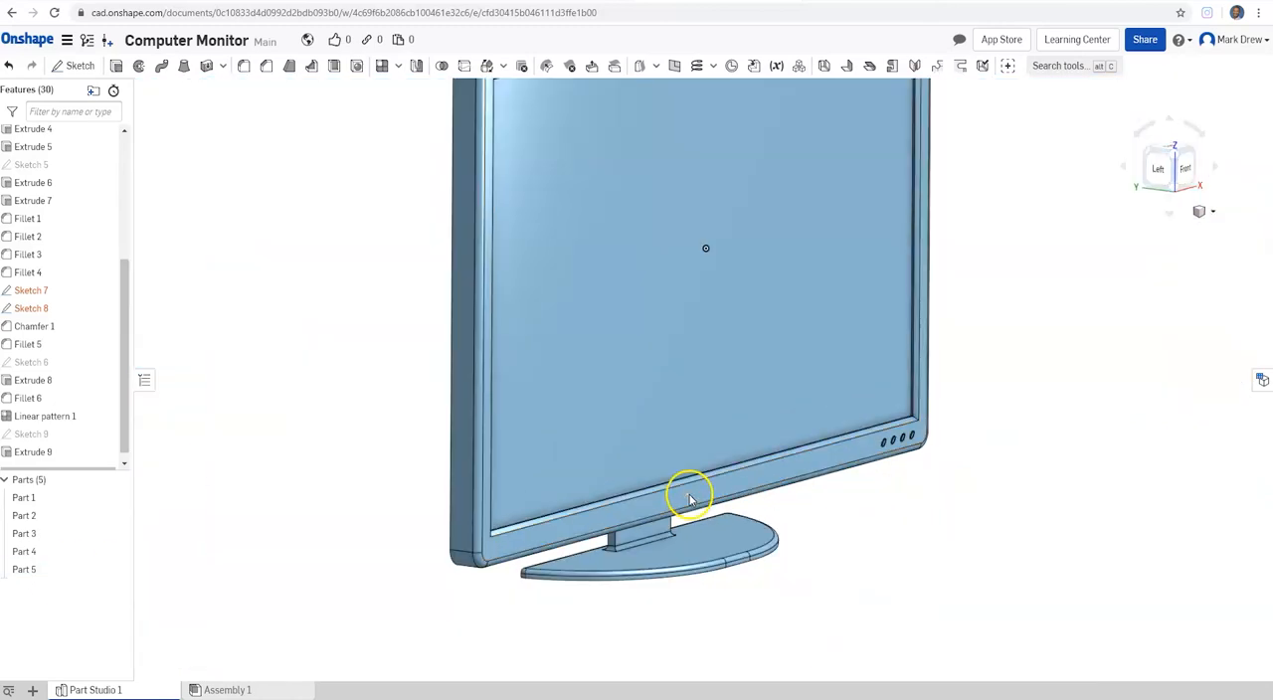
pyautogui.scroll(3, 690, 503)
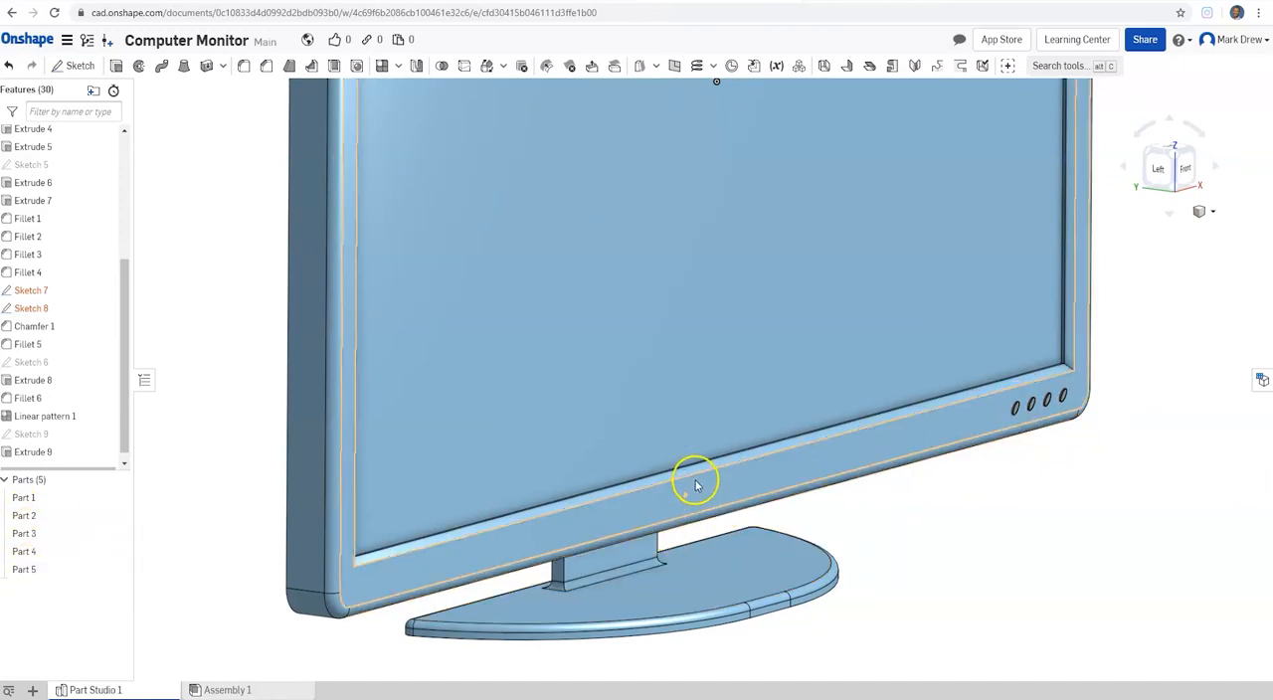
pyautogui.scroll(6, 697, 485)
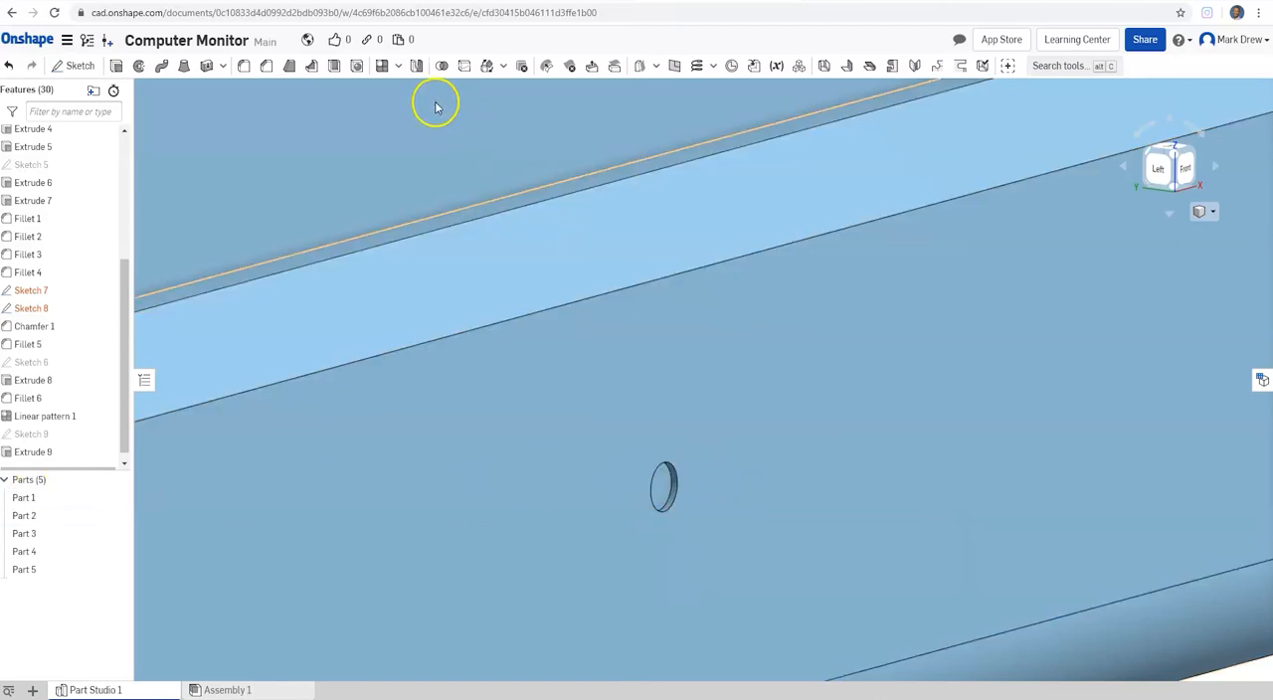
pyautogui.click(398, 68)
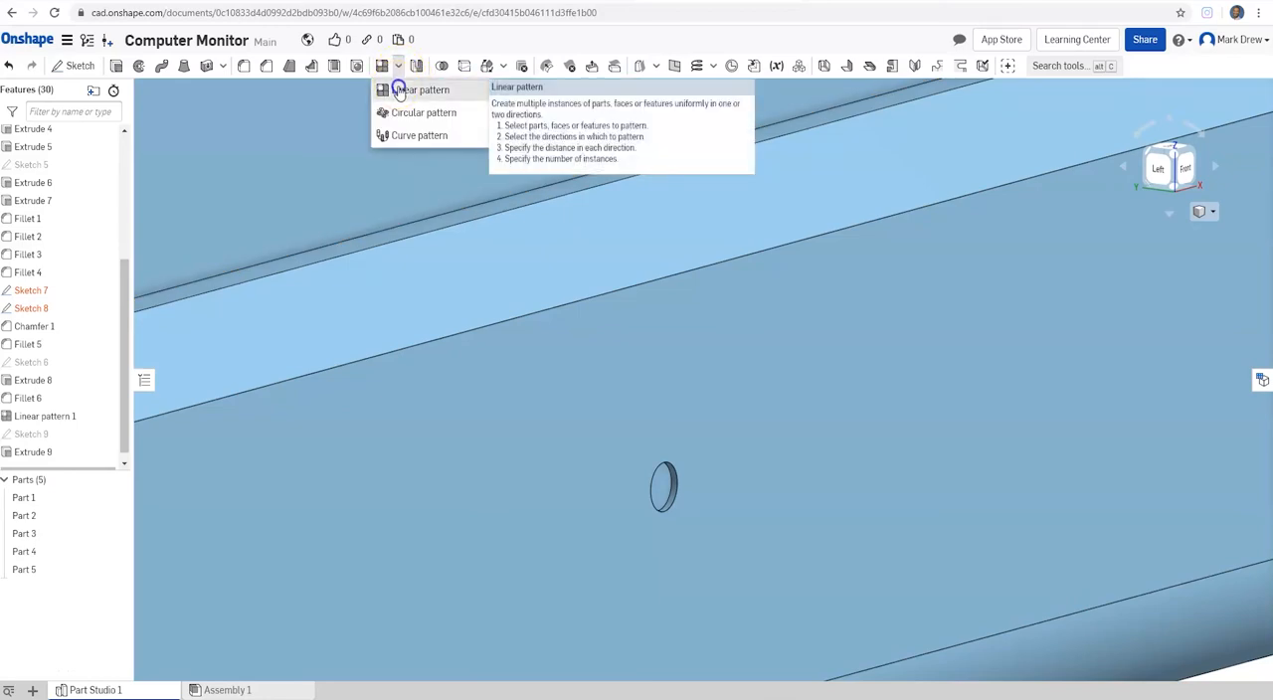
pyautogui.click(402, 89)
pyautogui.click(207, 111)
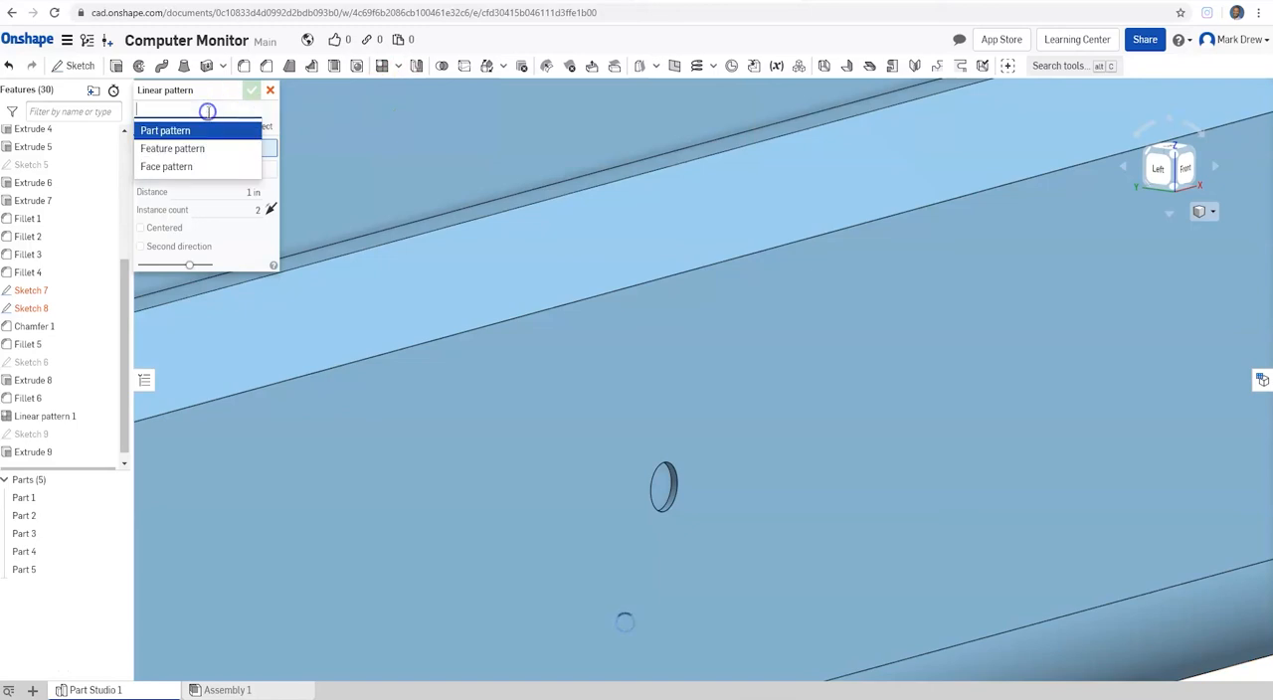
pyautogui.click(184, 146)
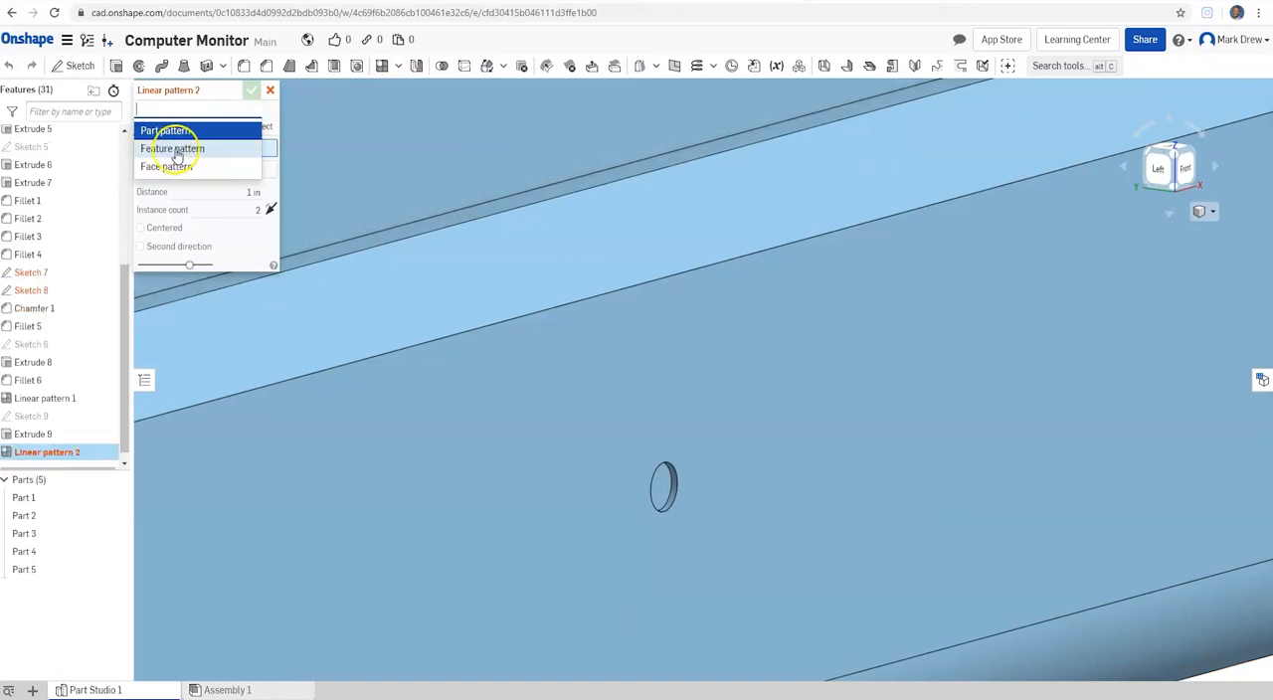
pyautogui.click(209, 108)
pyautogui.click(182, 150)
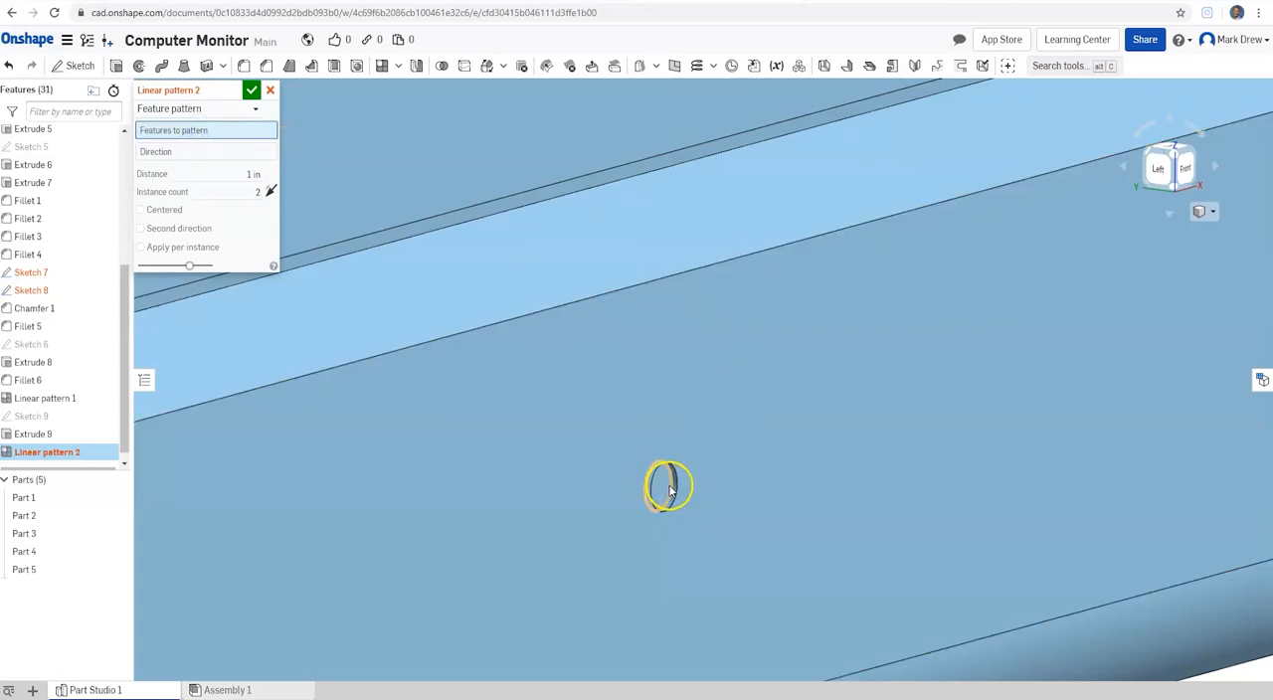
pyautogui.click(47, 434)
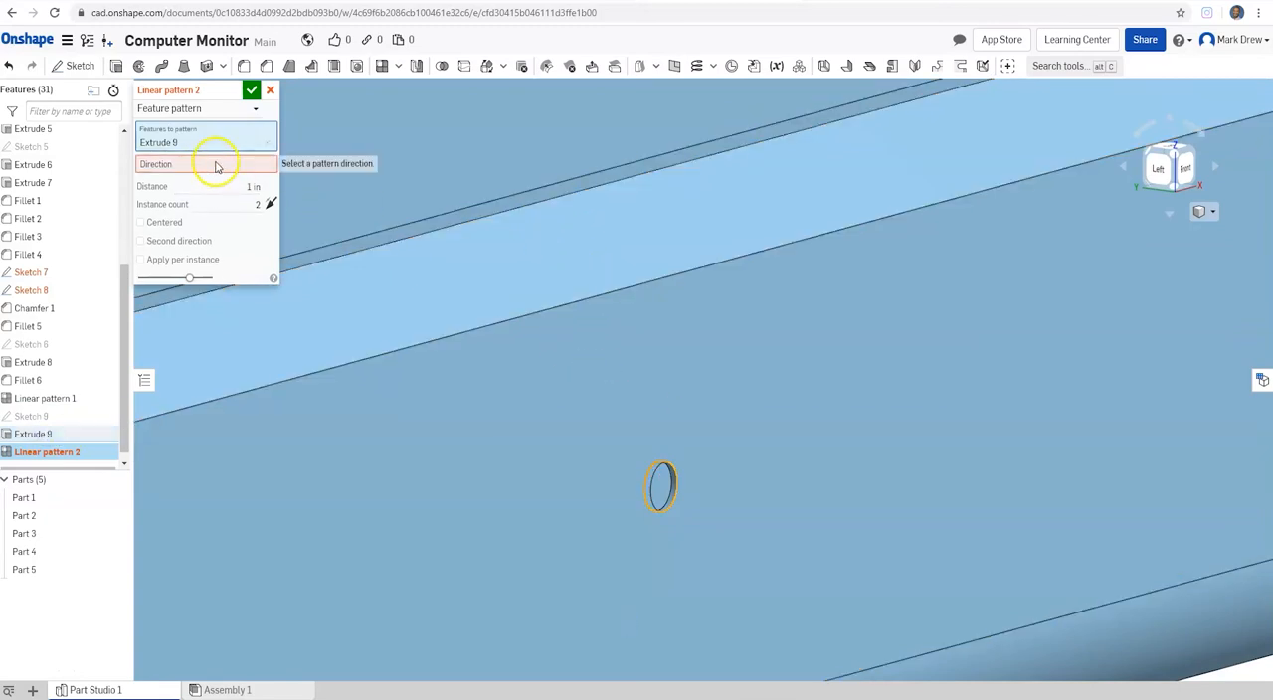
pyautogui.click(670, 280)
pyautogui.scroll(-3, 566, 420)
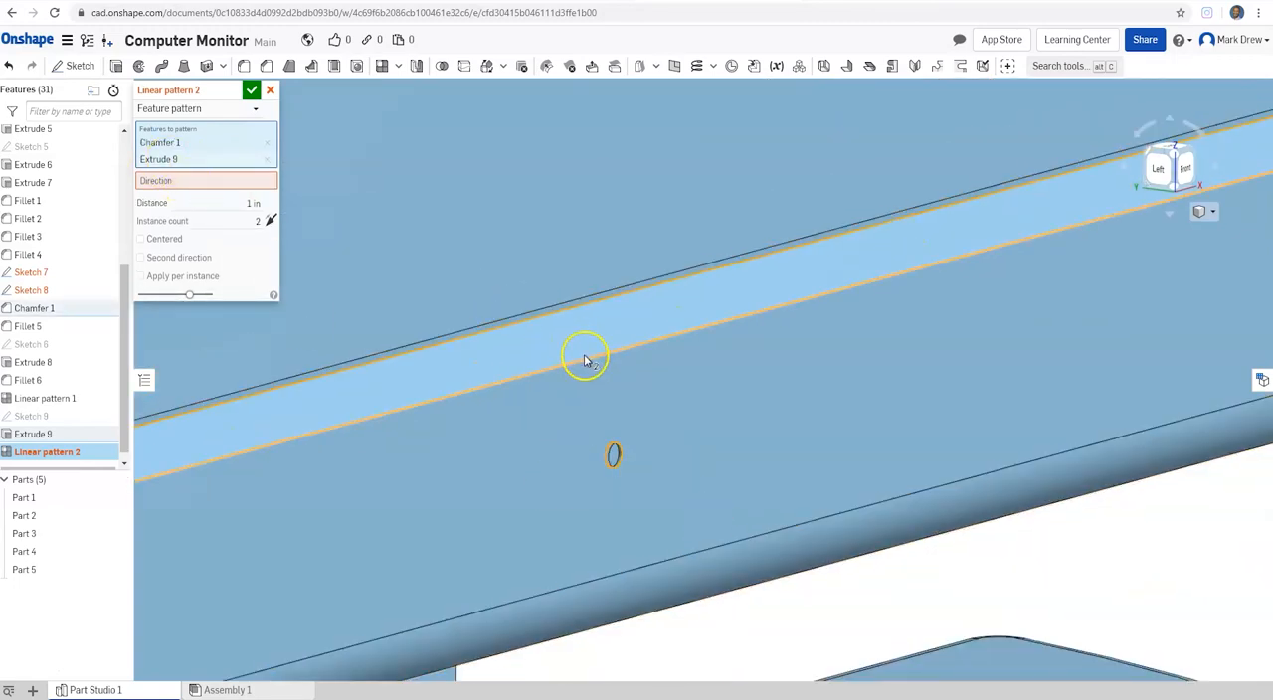
pyautogui.click(662, 564)
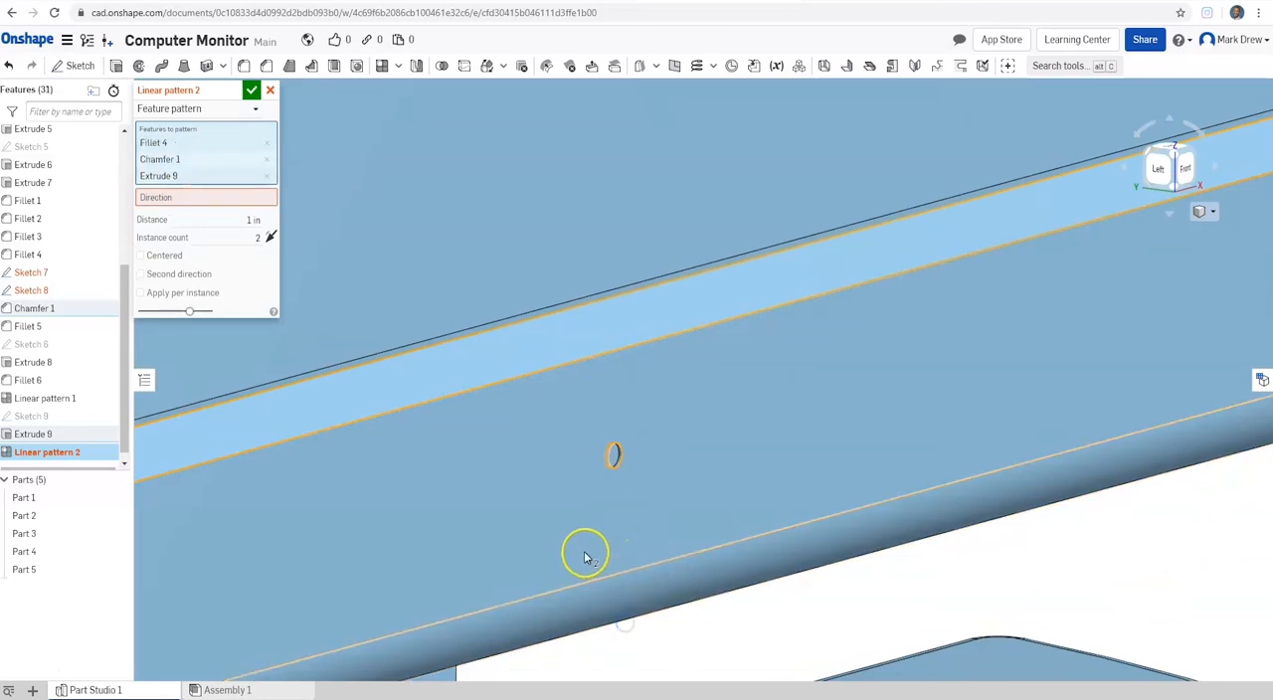
pyautogui.moveTo(654, 466); pyautogui.dragTo(611, 472, button='right')
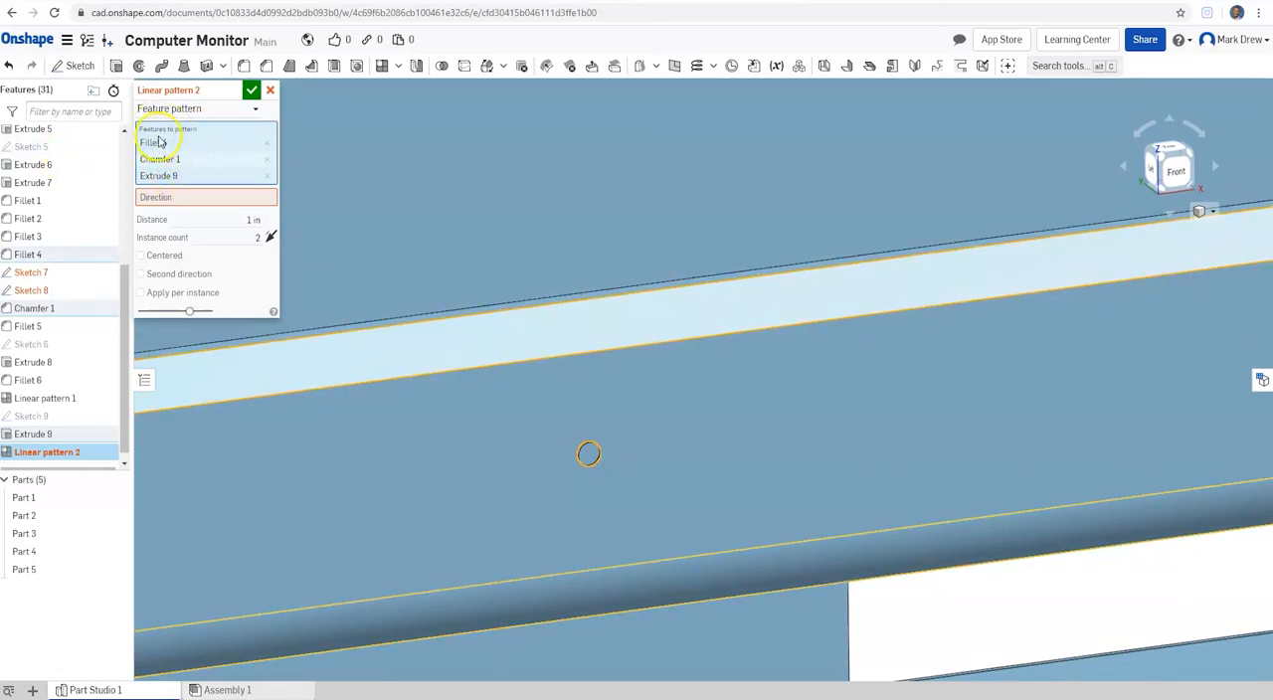
pyautogui.click(266, 160)
pyautogui.click(267, 144)
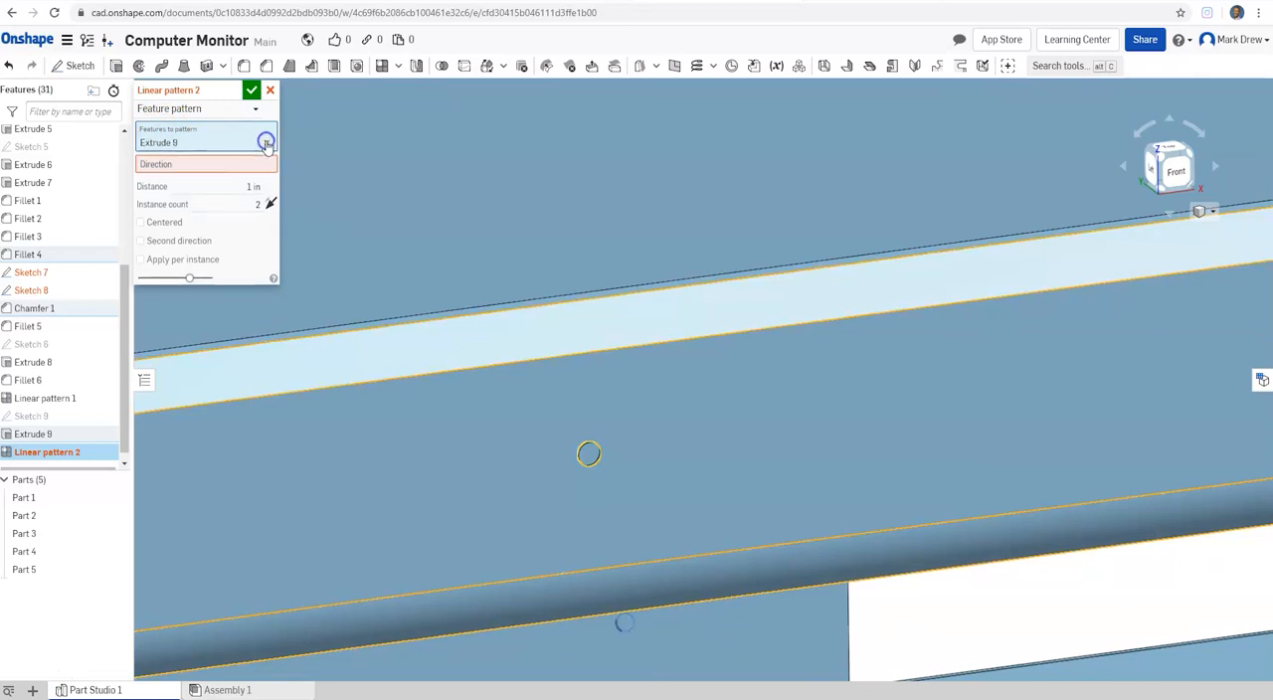
# Step: Set the hole pattern's direction along the outer edge of the chamfer above the lower bezel
pyautogui.click(194, 164)
pyautogui.click(597, 355)
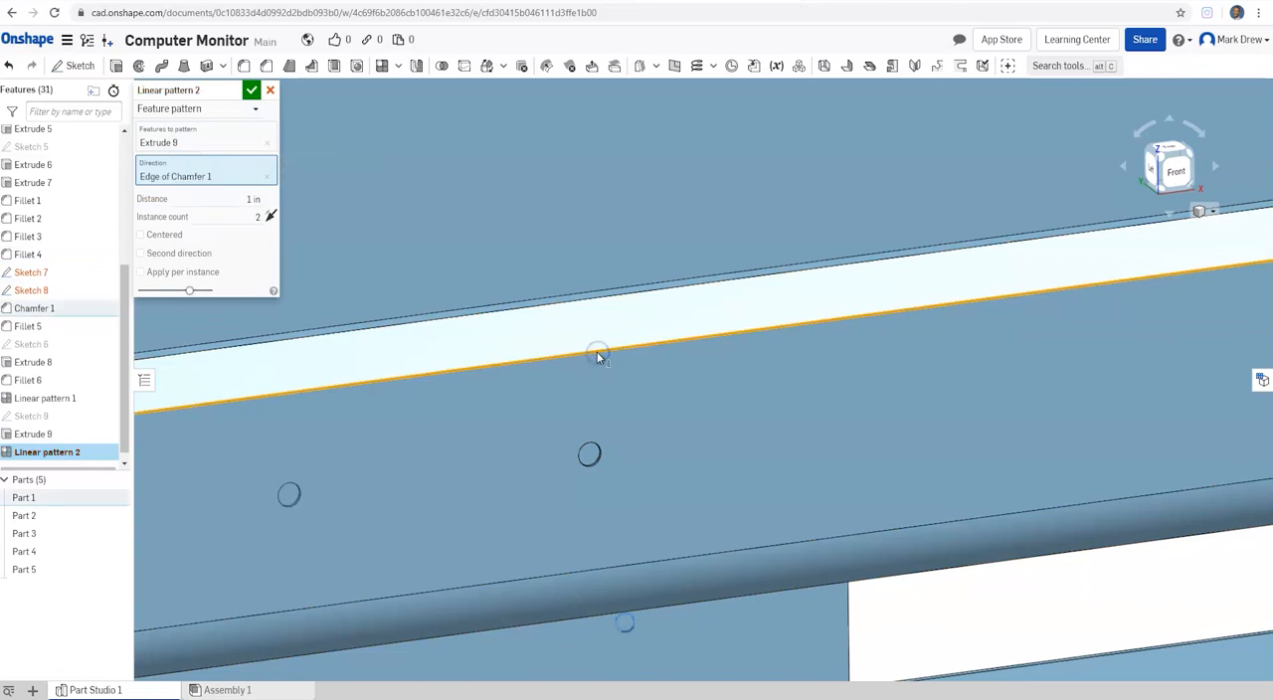
pyautogui.scroll(-4, 667, 460)
pyautogui.moveTo(644, 487)
pyautogui.mouseDown(button='right')
pyautogui.moveTo(616, 471)
pyautogui.moveTo(637, 475)
pyautogui.mouseUp(button='right')
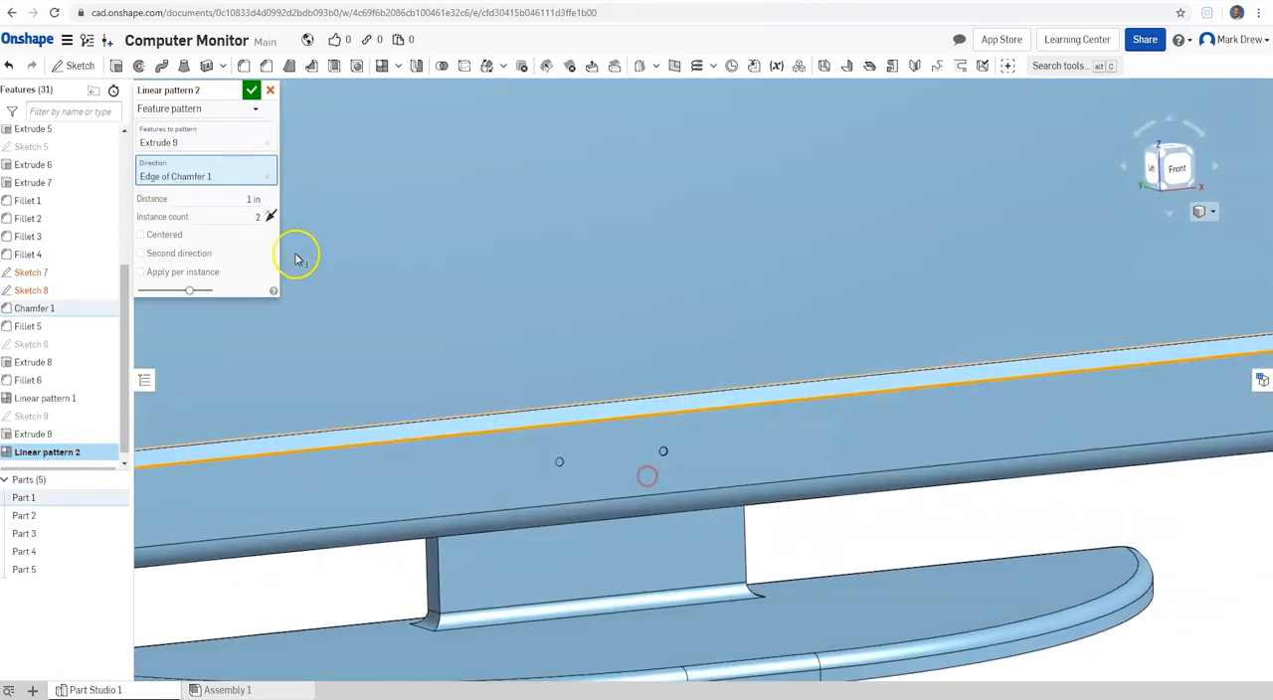
# Step: Set the hole pattern to 10 instances with a 0.125 in distance and make it centered
pyautogui.write('10')
pyautogui.click(241, 200)
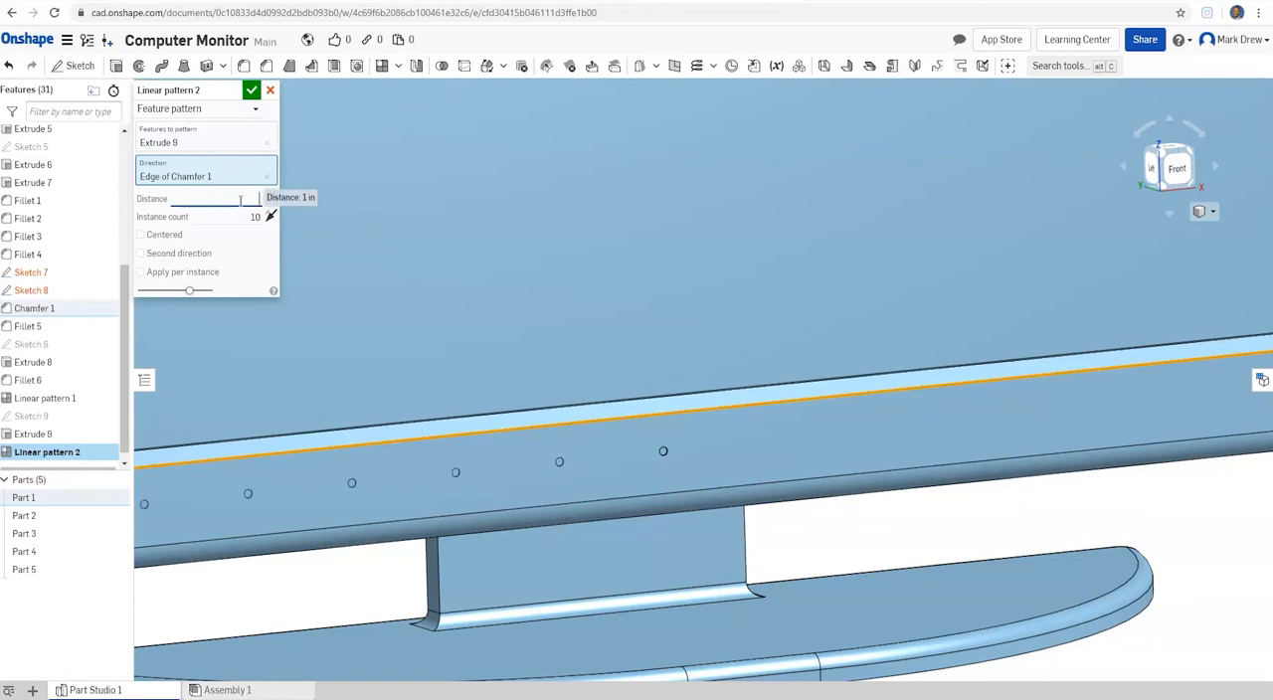
pyautogui.press('Return')
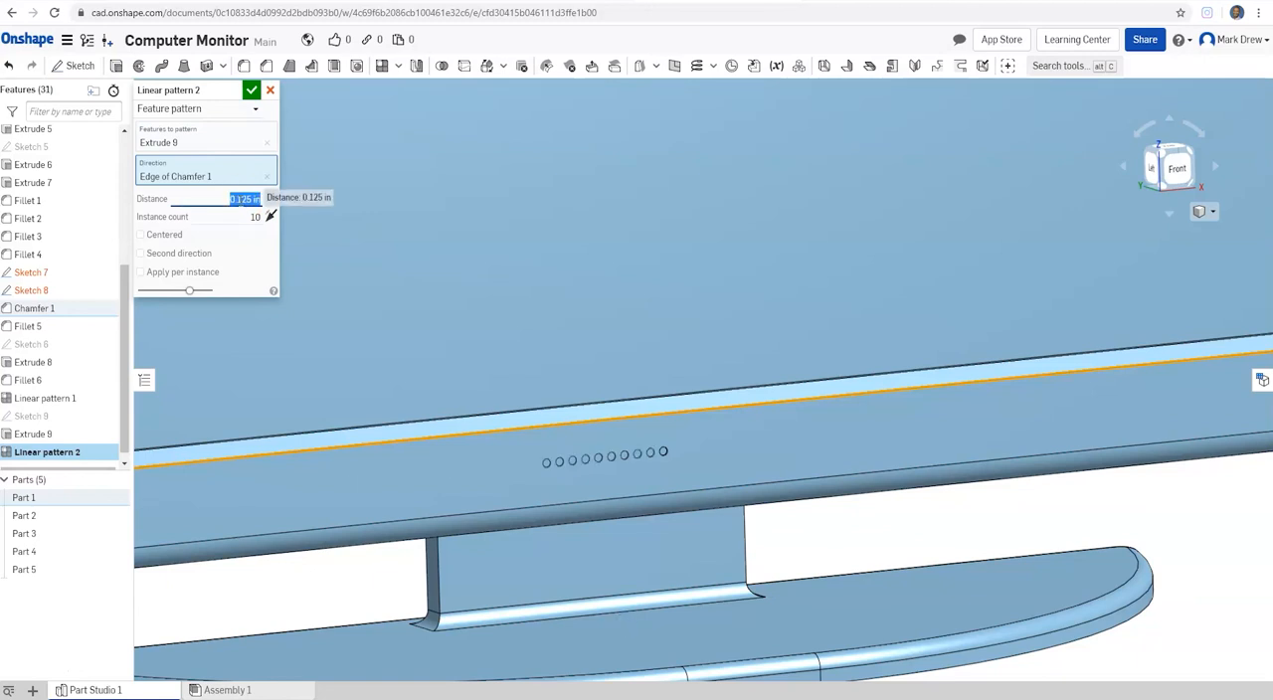
pyautogui.moveTo(668, 469); pyautogui.dragTo(632, 465, button='right')
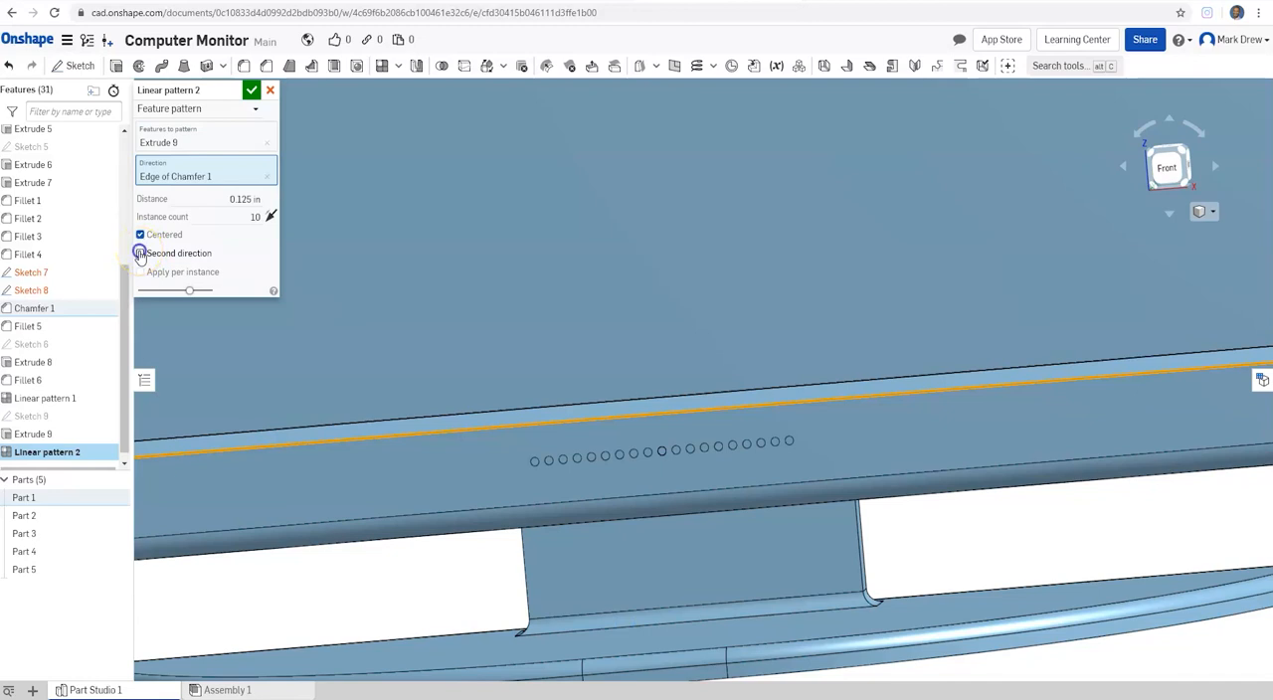
# Step: Enable a second pattern direction along the screen chamfer's vertical outer edge with a 0.125 in distance
pyautogui.click(140, 253)
pyautogui.scroll(-5, 582, 431)
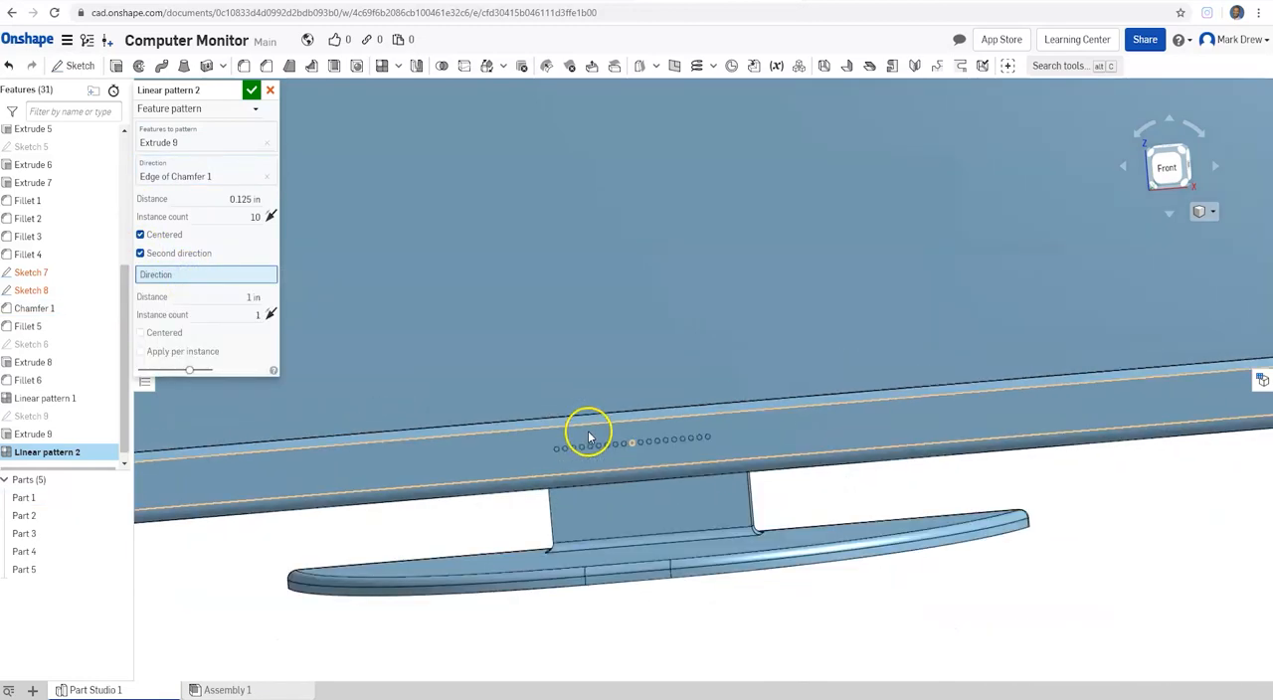
pyautogui.scroll(5, 358, 419)
pyautogui.scroll(5, 358, 420)
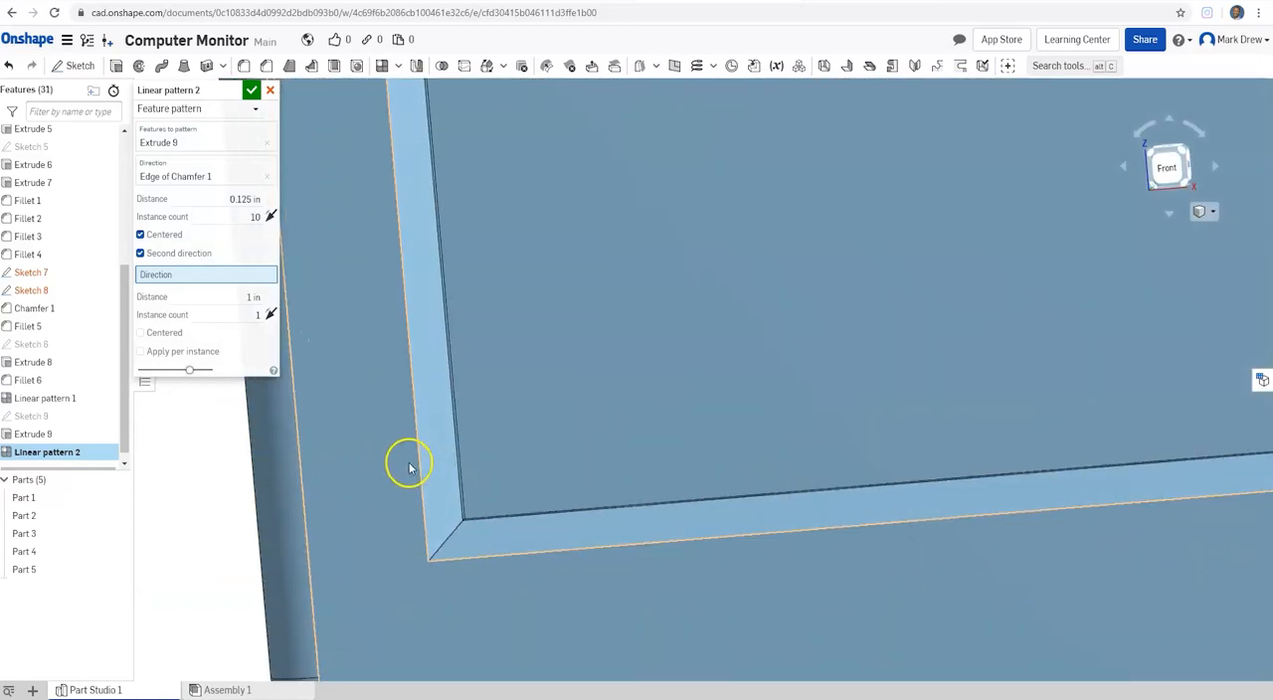
pyautogui.click(407, 335)
pyautogui.click(242, 312)
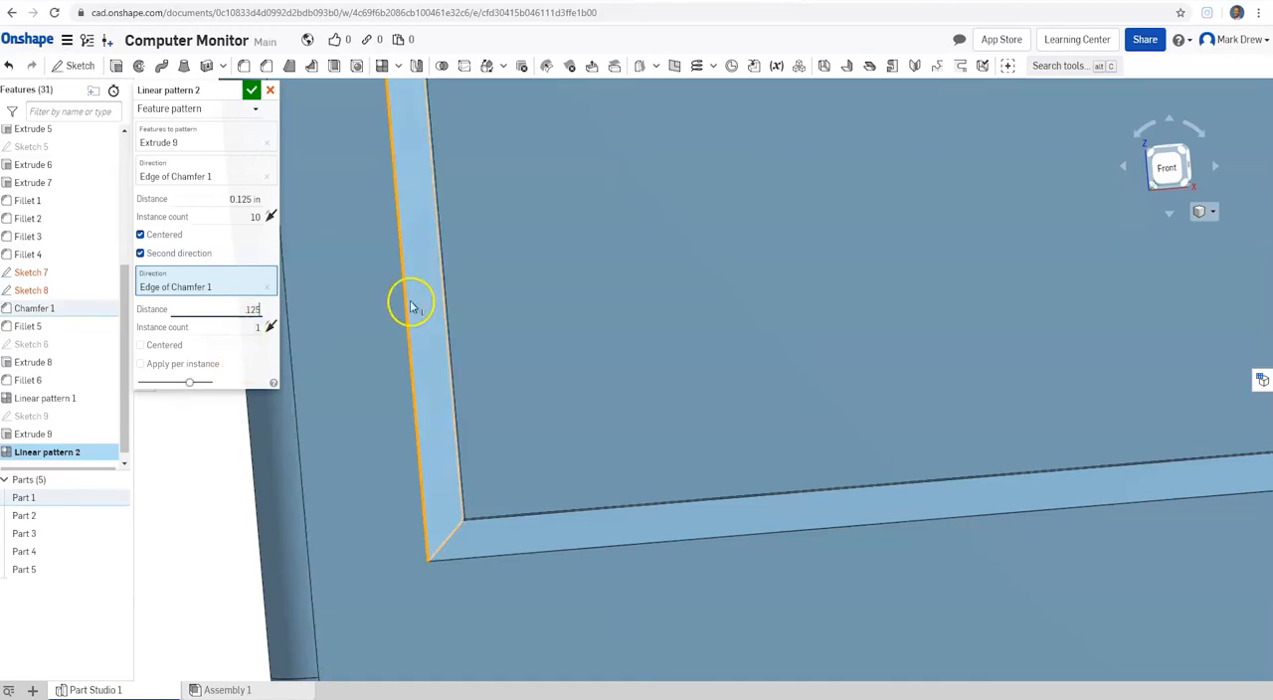
# Step: Set the second direction to 2 instances, make it centered, and accept the hole pattern
pyautogui.scroll(-5, 438, 301)
pyautogui.scroll(3, 934, 319)
pyautogui.scroll(2, 939, 312)
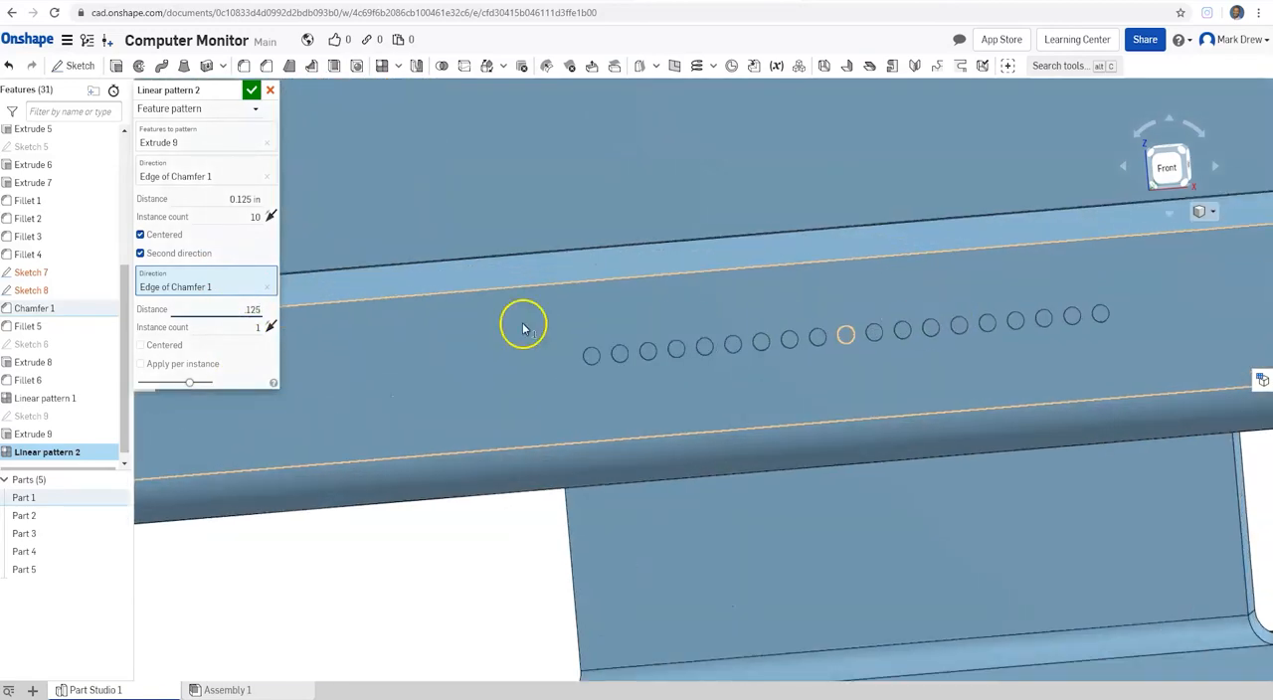
pyautogui.click(257, 328)
pyautogui.click(260, 366)
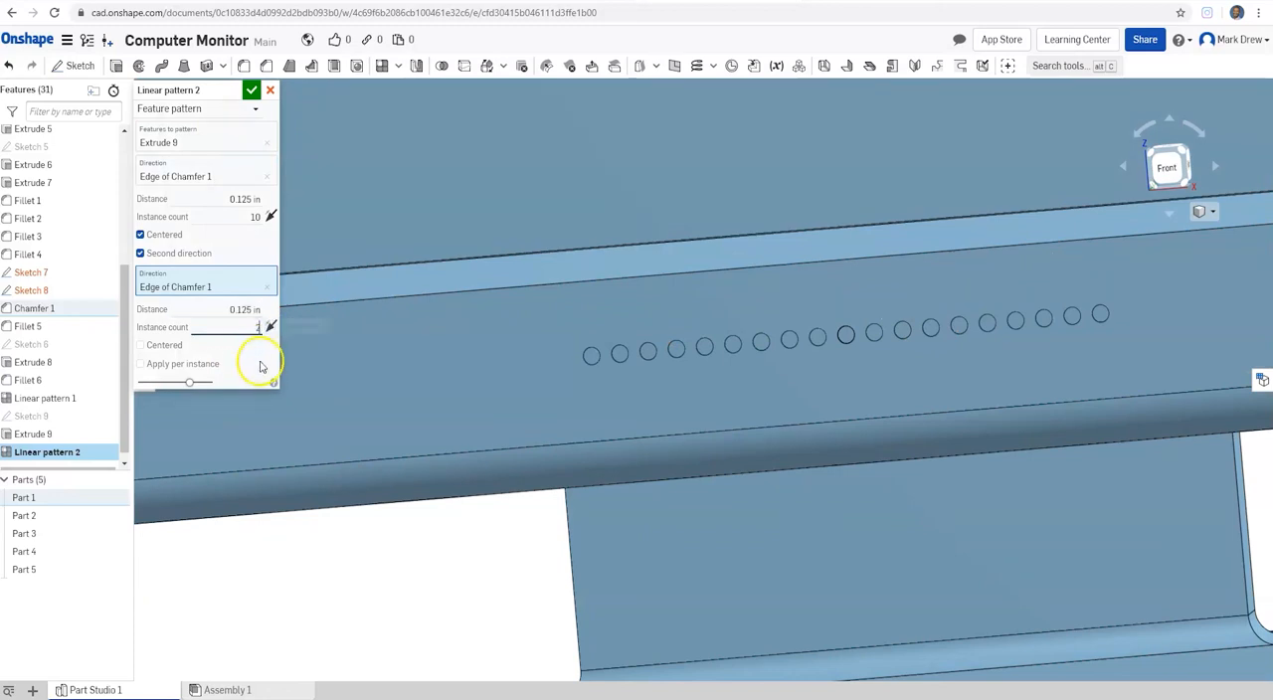
pyautogui.scroll(-4, 585, 369)
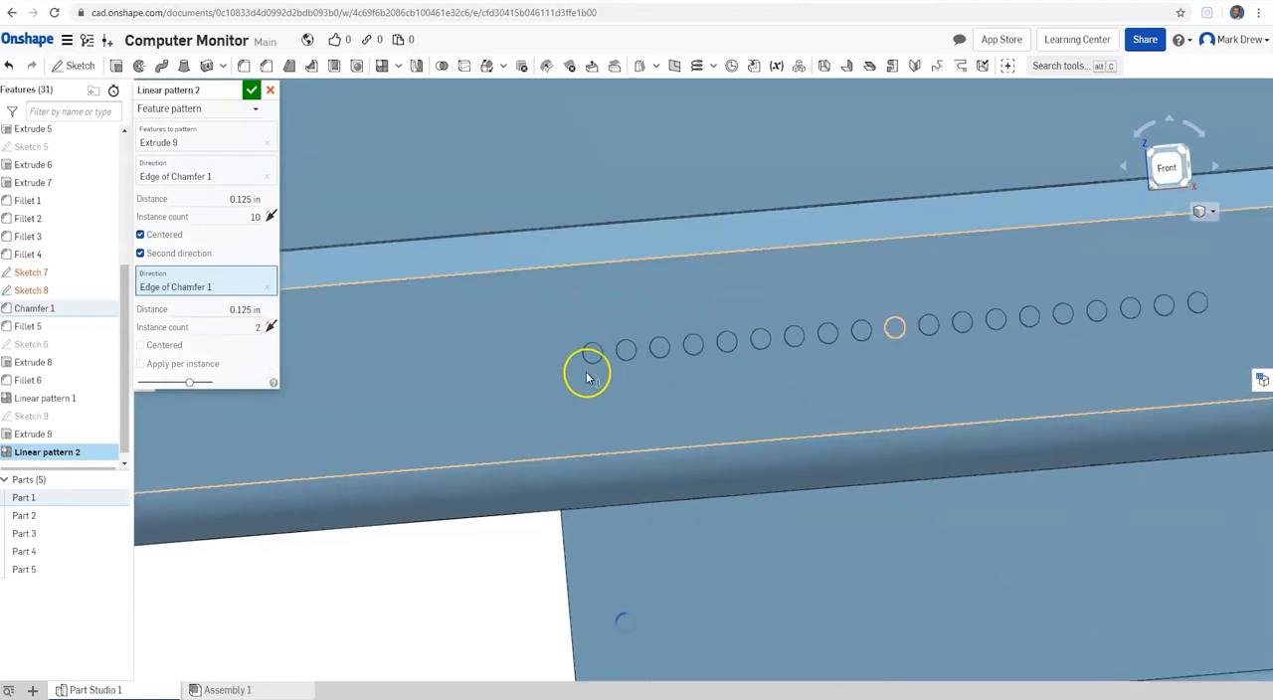
pyautogui.scroll(-5, 647, 489)
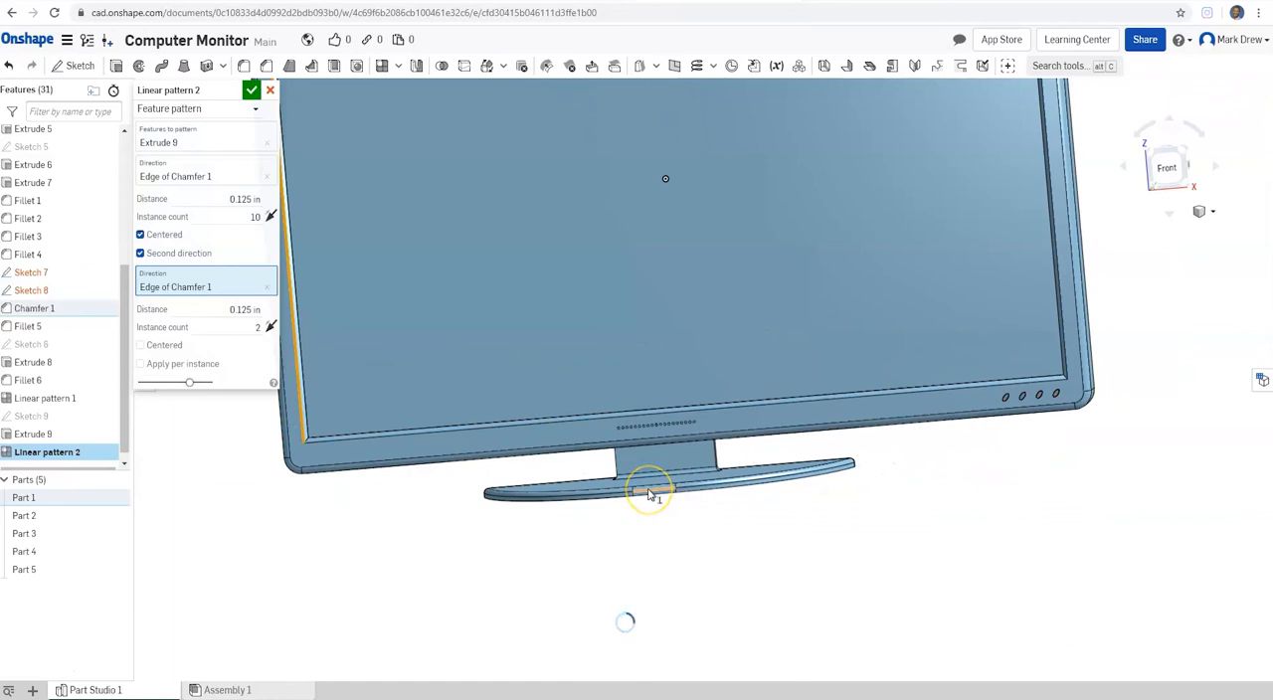
pyautogui.scroll(8, 655, 459)
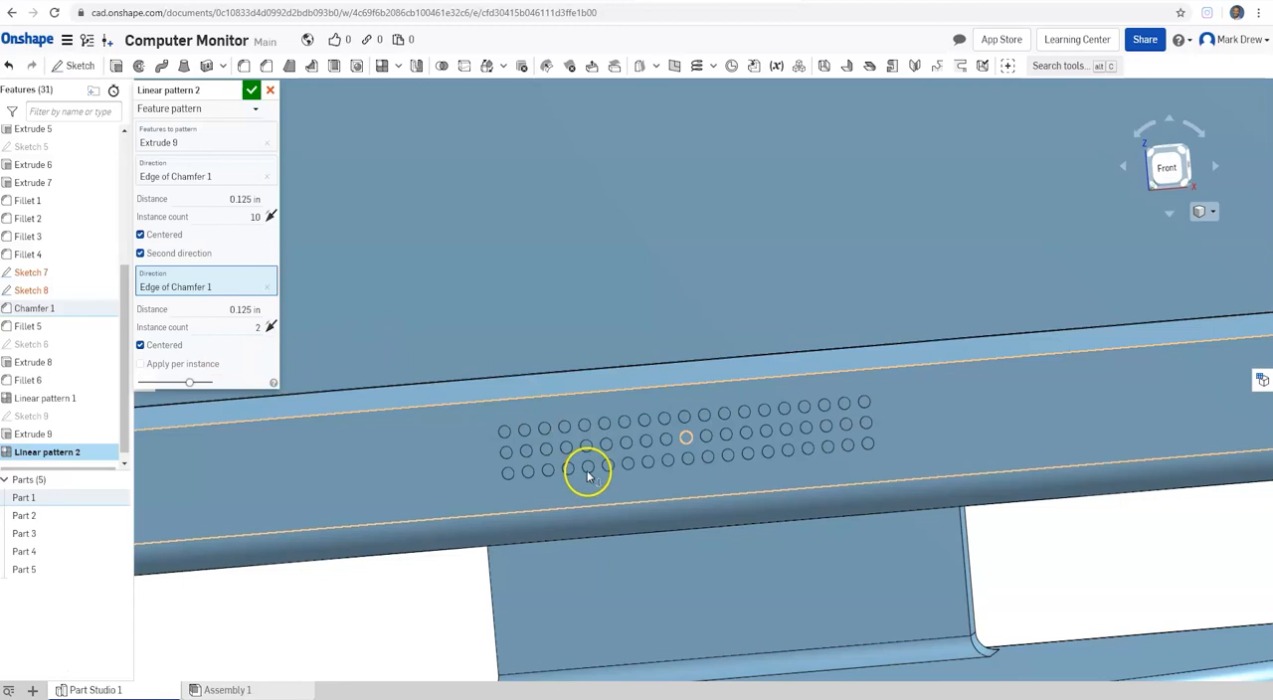
pyautogui.scroll(-3, 830, 466)
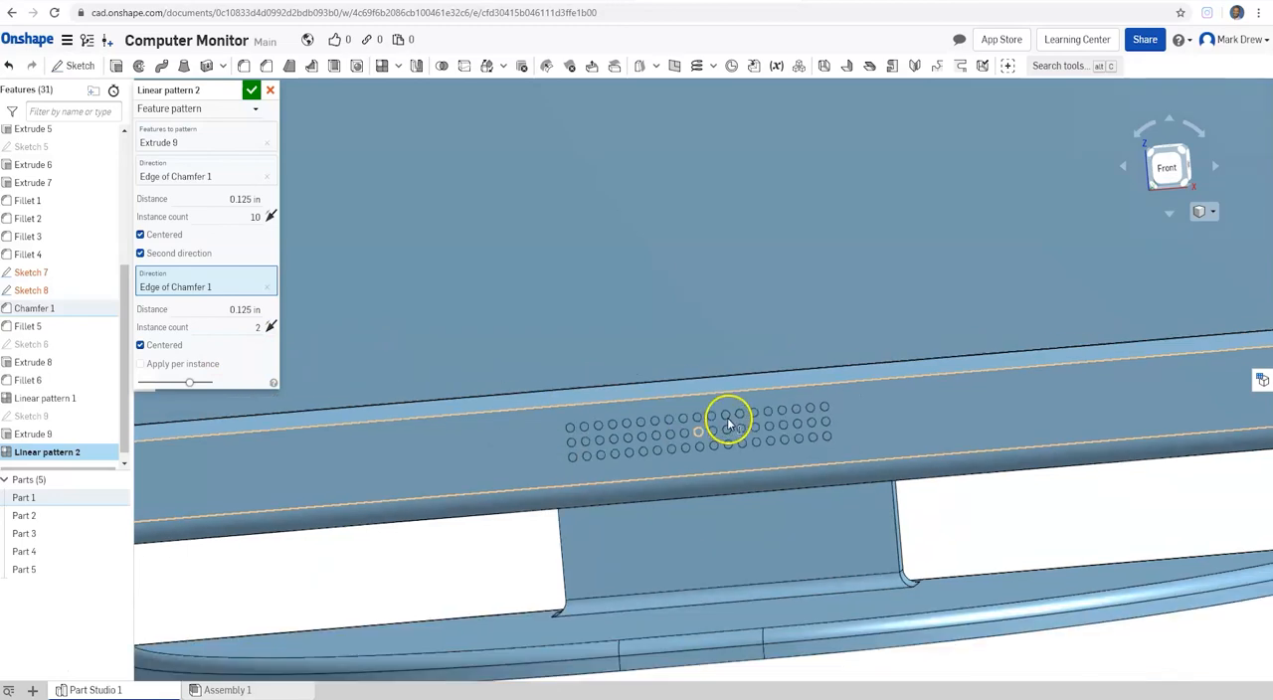
pyautogui.click(252, 90)
# Step: Inspect the finished monitor from several angles, including the hole grid and the buttons on the lower bezel
pyautogui.moveTo(545, 264); pyautogui.dragTo(626, 300, button='right')
pyautogui.scroll(3, 627, 311)
pyautogui.scroll(-9, 629, 316)
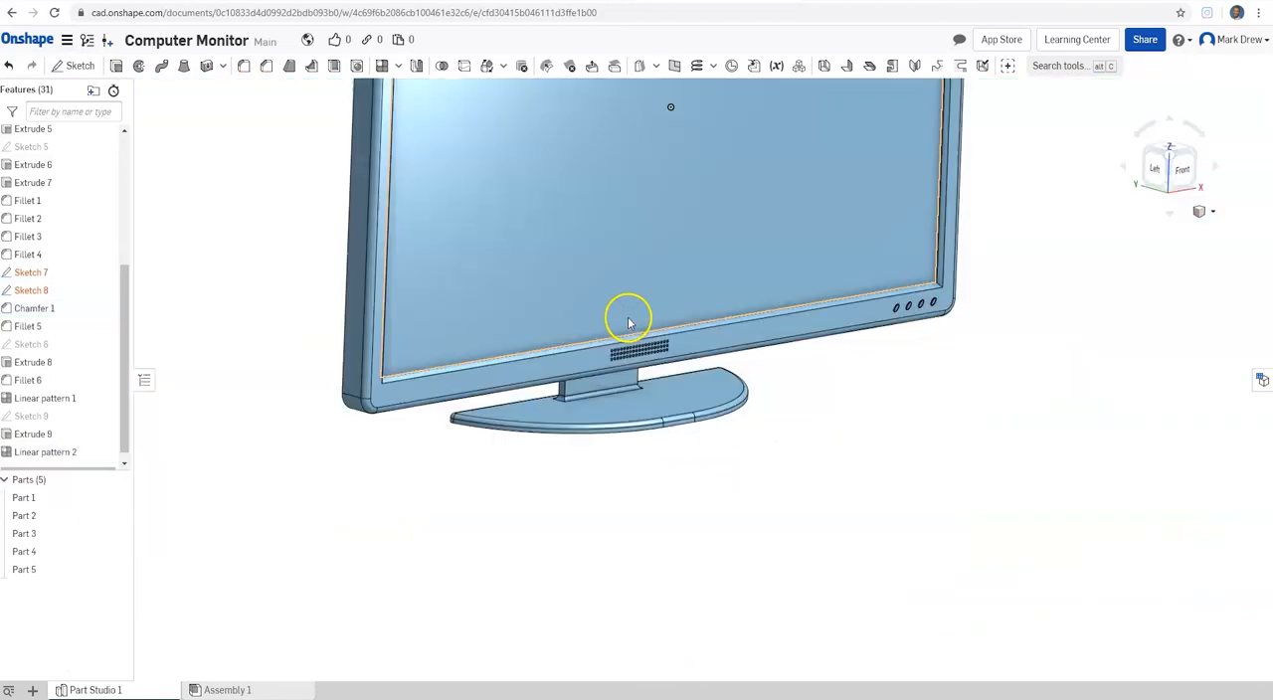
pyautogui.moveTo(646, 296); pyautogui.dragTo(546, 418, button='middle')
pyautogui.moveTo(669, 421); pyautogui.dragTo(579, 421, button='right')
pyautogui.moveTo(583, 231); pyautogui.dragTo(600, 370, button='middle')
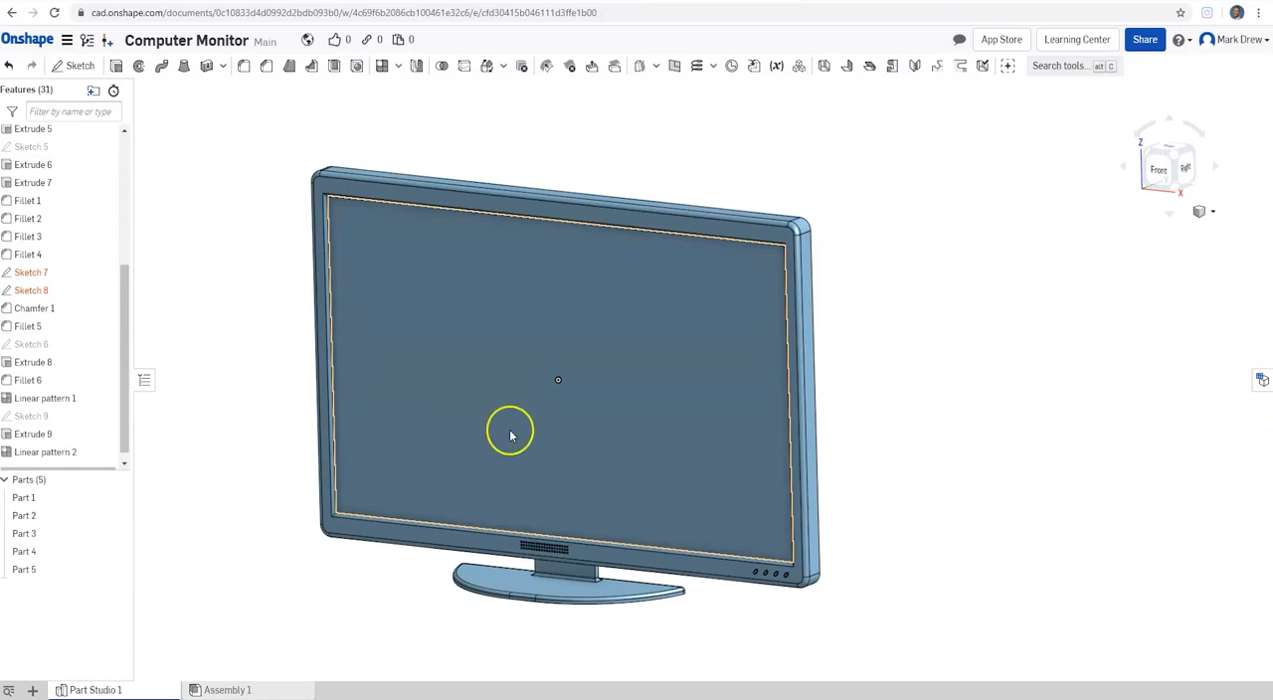
pyautogui.scroll(-1, 528, 543)
pyautogui.scroll(4, 534, 548)
pyautogui.moveTo(552, 382)
pyautogui.mouseDown(button='right')
pyautogui.moveTo(551, 335)
pyautogui.moveTo(534, 344)
pyautogui.moveTo(531, 372)
pyautogui.mouseUp(button='right')
pyautogui.moveTo(531, 372); pyautogui.dragTo(524, 422, button='middle')
pyautogui.scroll(1, 524, 422)
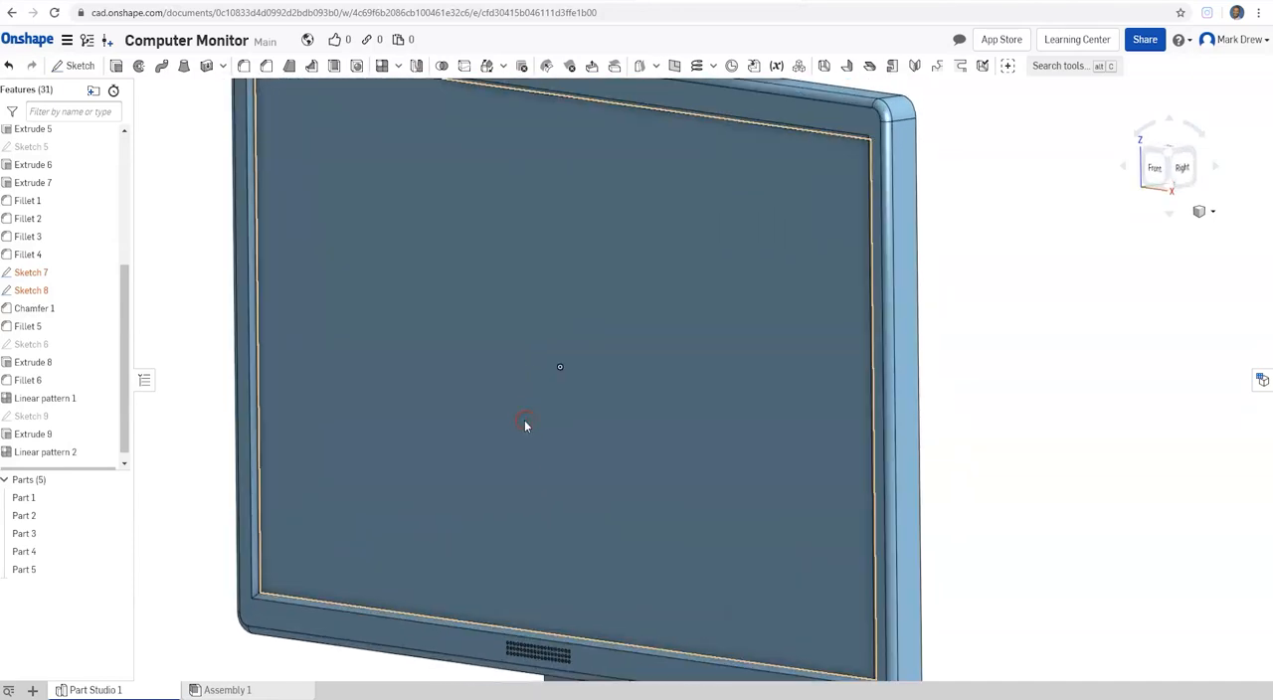
# Step: Switch to the Snipping Tool and capture a new snip of the Onshape window with the whole monitor model in view
pyautogui.scroll(-3, 524, 422)
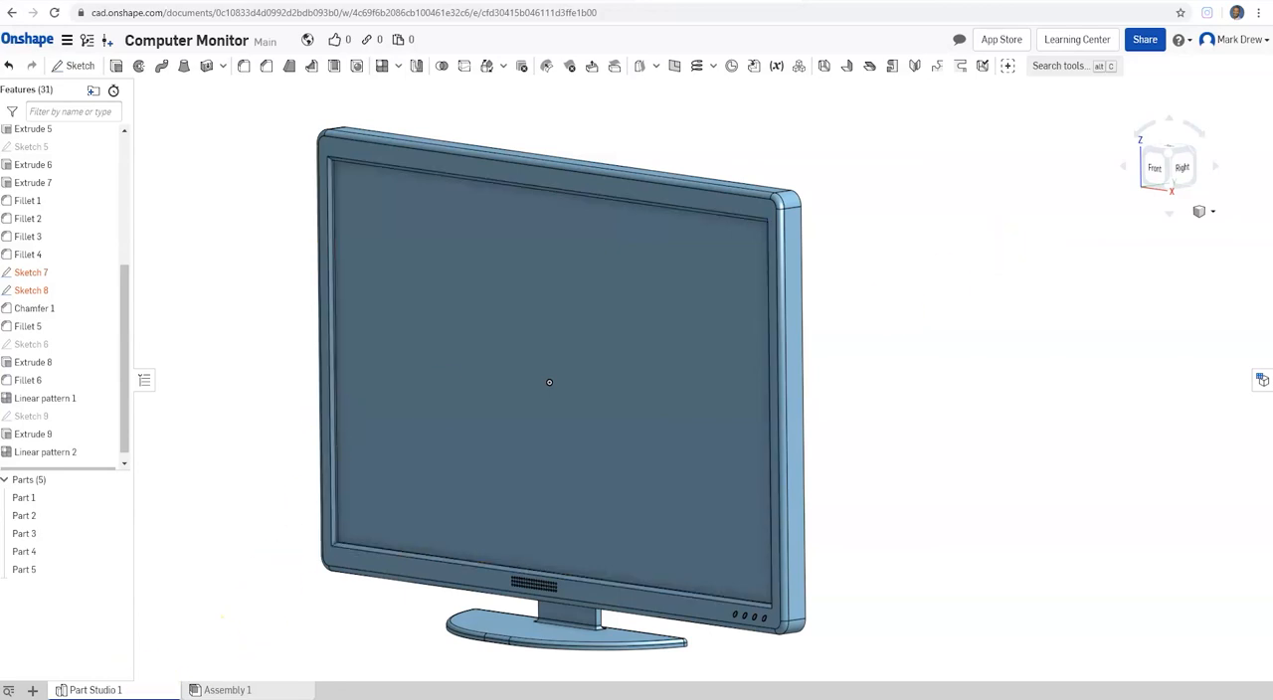
pyautogui.click(57, 699)
pyautogui.click(38, 699)
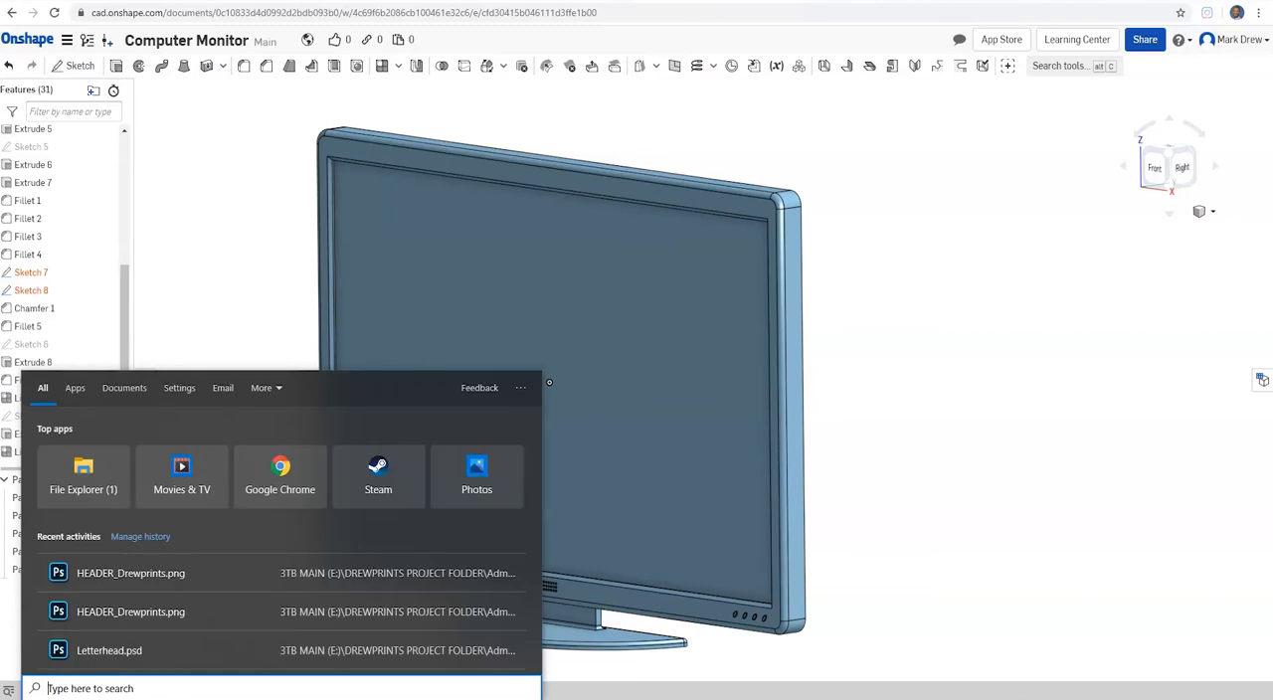
pyautogui.write('sni')
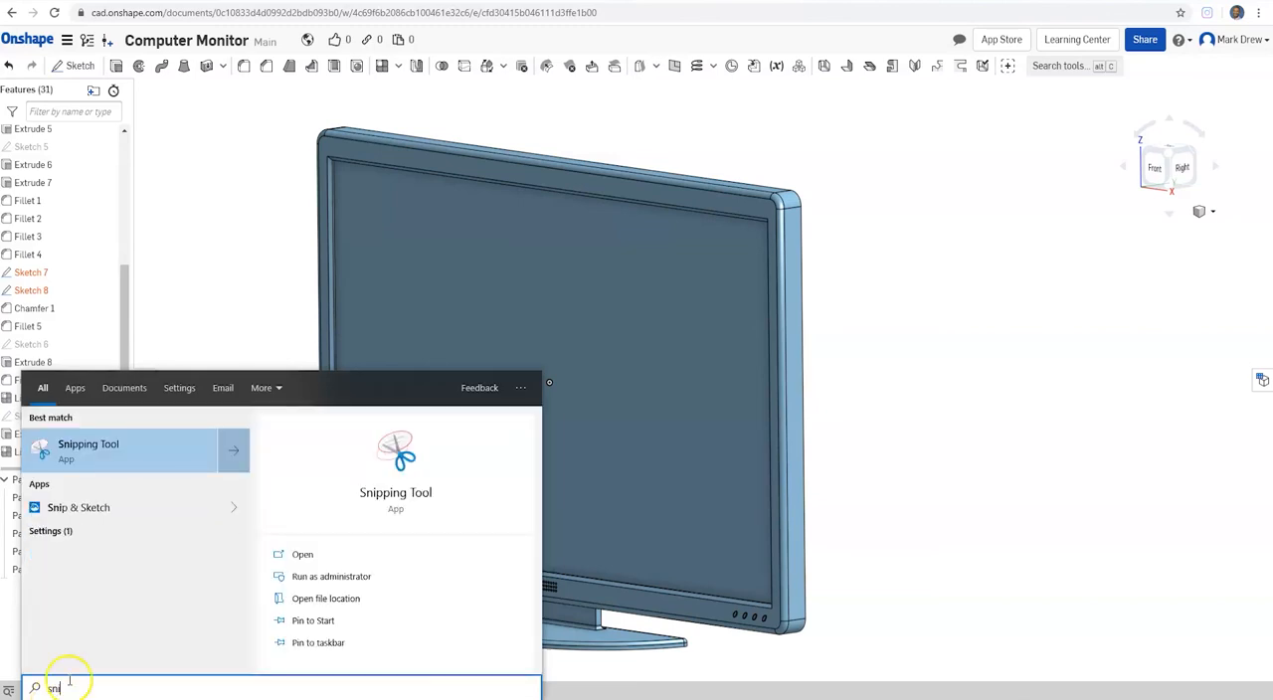
pyautogui.click(100, 450)
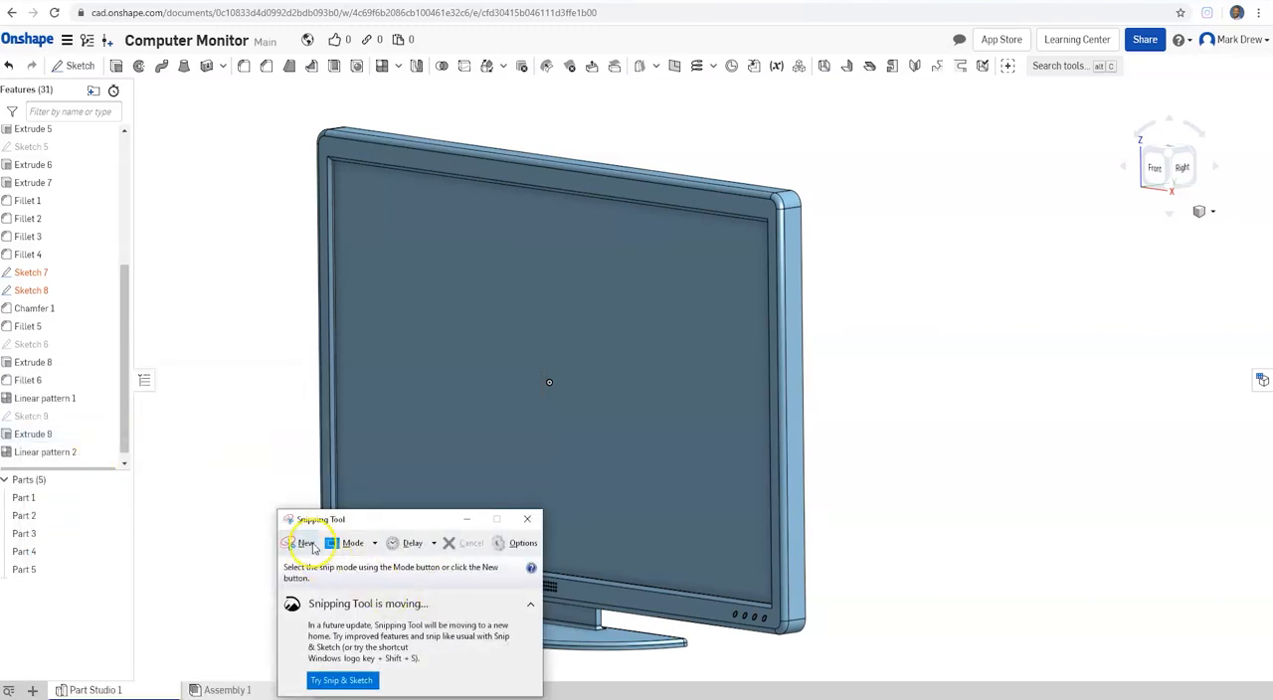
pyautogui.click(308, 543)
pyautogui.moveTo(2, 4); pyautogui.dragTo(1269, 673)
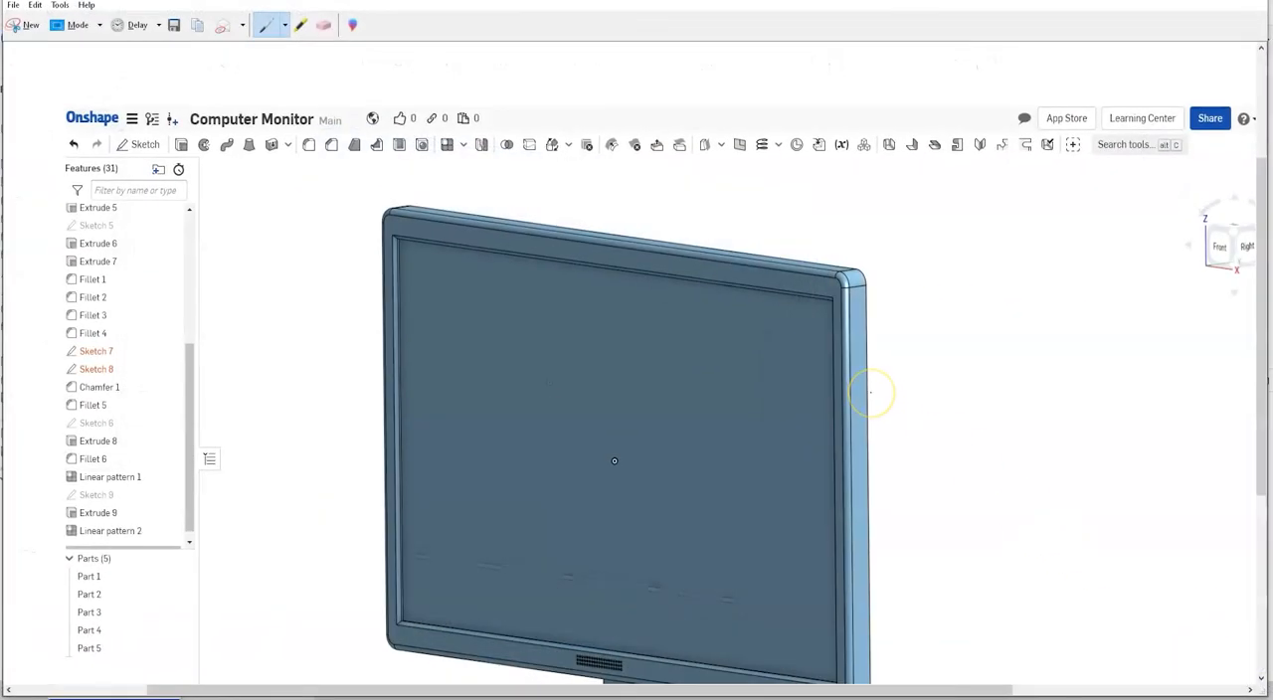
# Step: Review the captured snip down to the monitor's stand, and view the model in Onshape from its left side
pyautogui.moveTo(853, 688); pyautogui.dragTo(968, 688)
pyautogui.moveTo(845, 690); pyautogui.dragTo(755, 679)
pyautogui.scroll(-3, 534, 358)
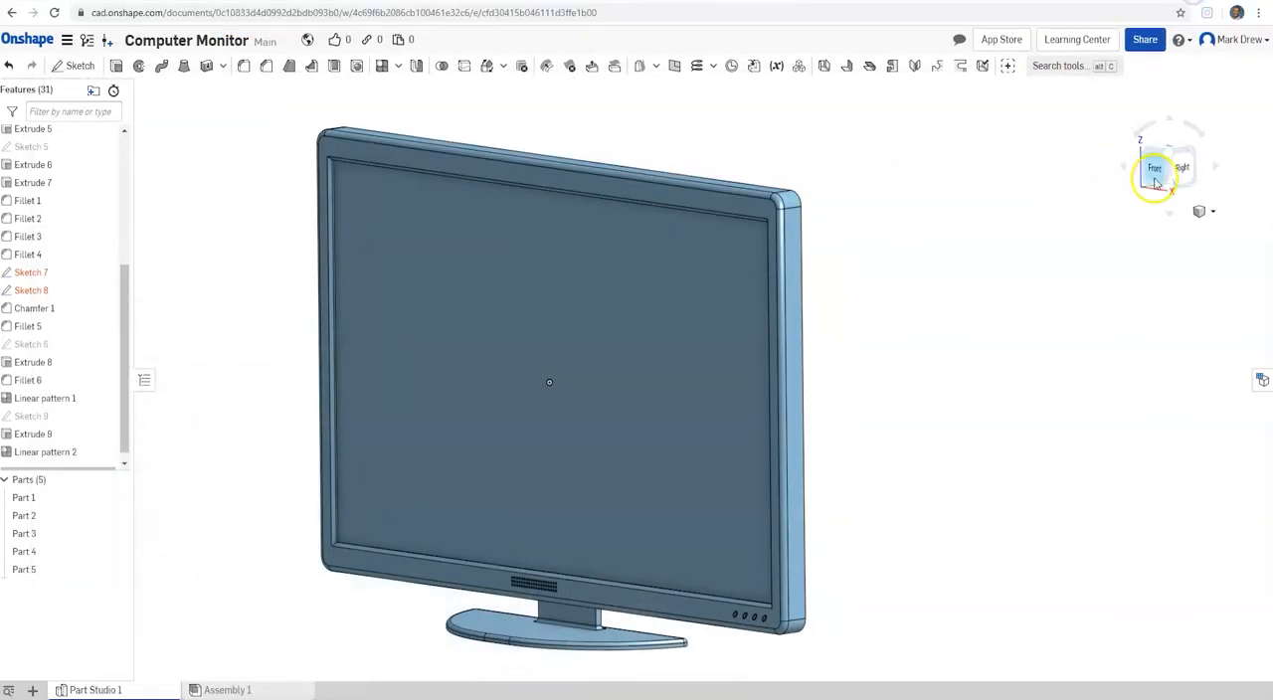
pyautogui.moveTo(1151, 171); pyautogui.dragTo(973, 183)
pyautogui.moveTo(973, 183); pyautogui.dragTo(877, 207, button='right')
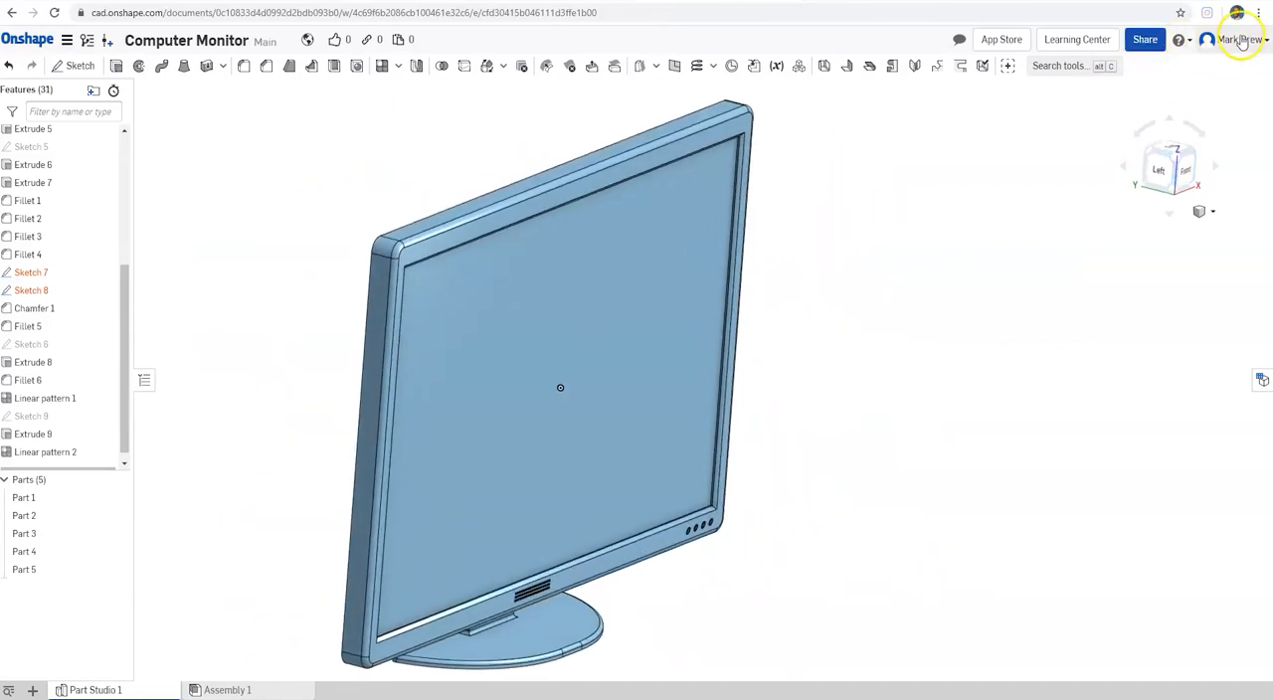